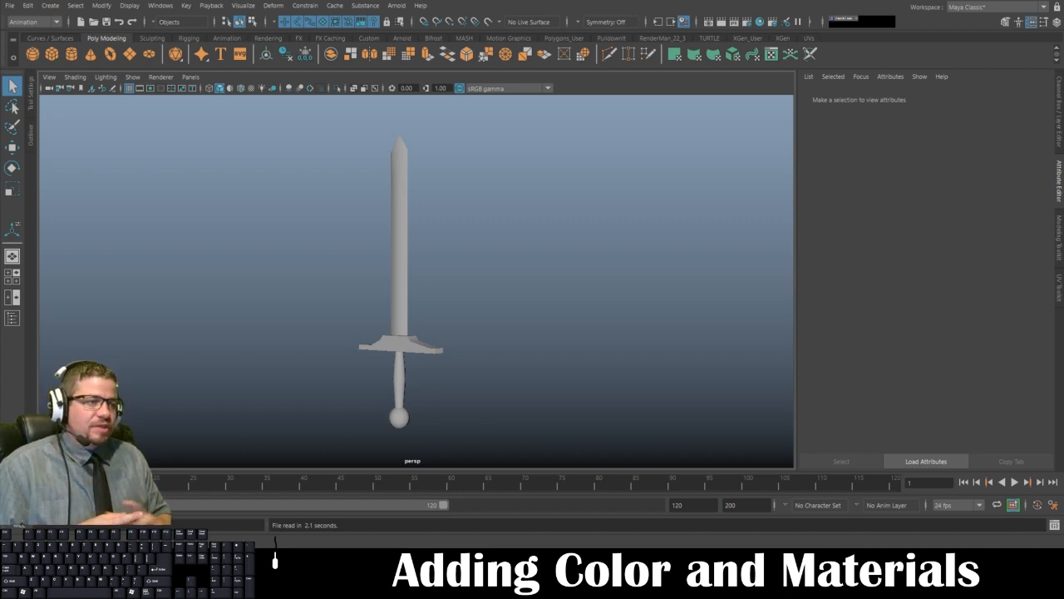
Step: Select the sword mesh, frame it in the view, and show its transform attributes in the Attribute Editor
click(404, 264)
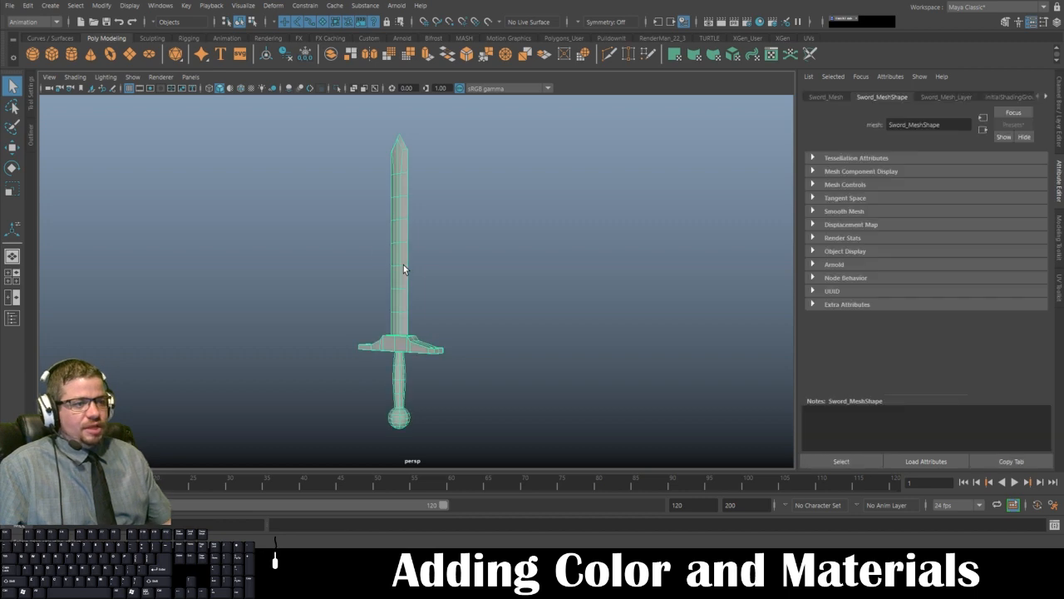
key(f)
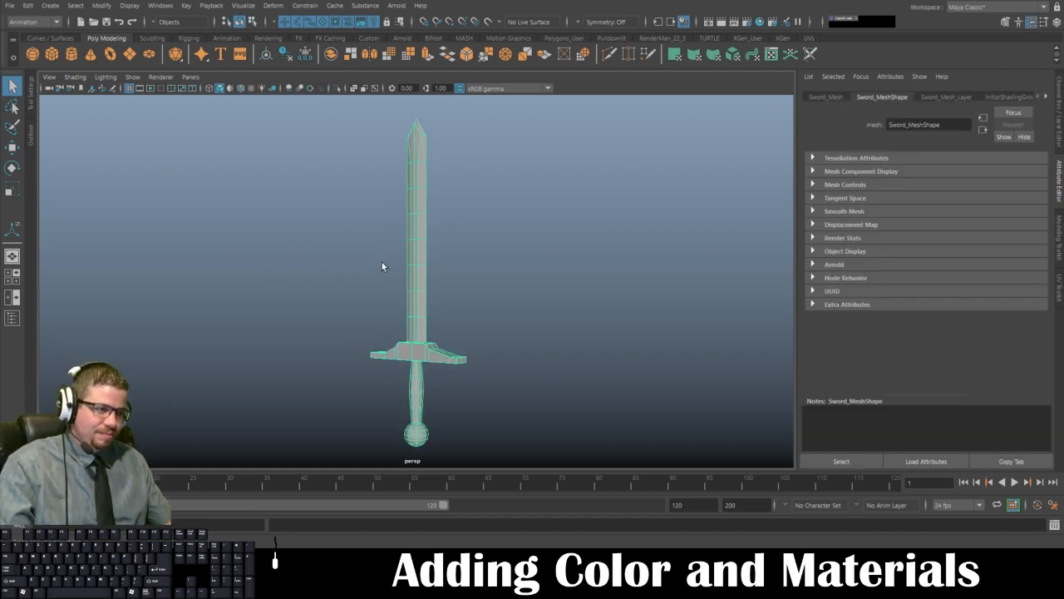
alt+drag(381, 266, 331, 245)
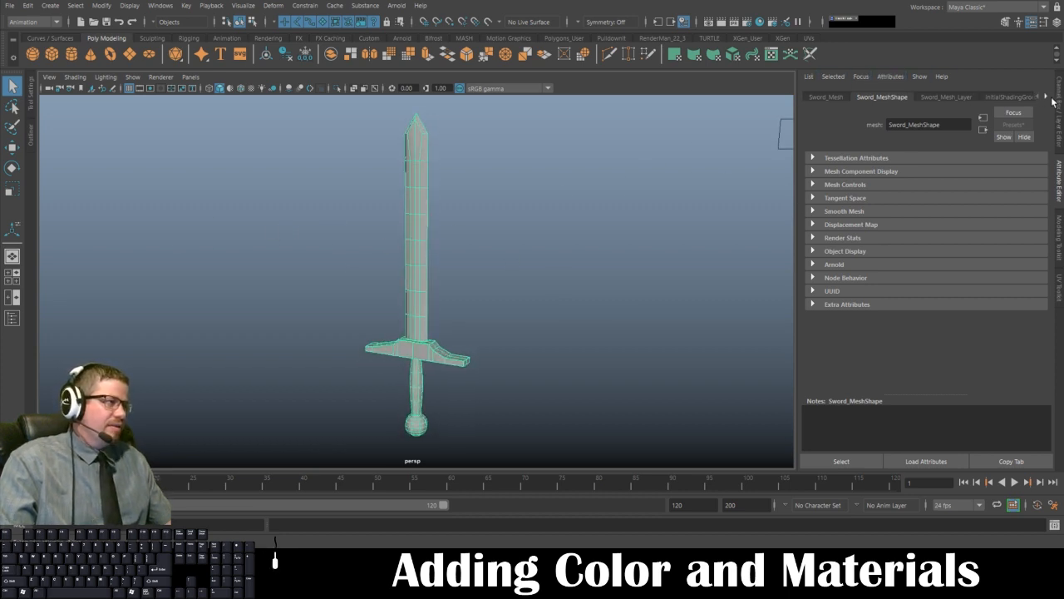
click(825, 98)
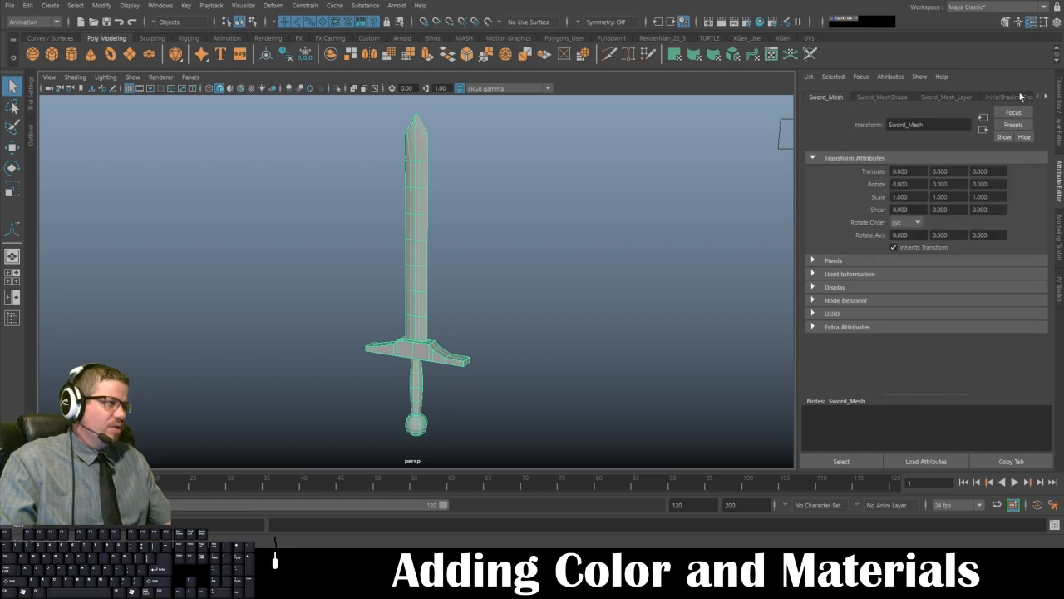
click(1032, 24)
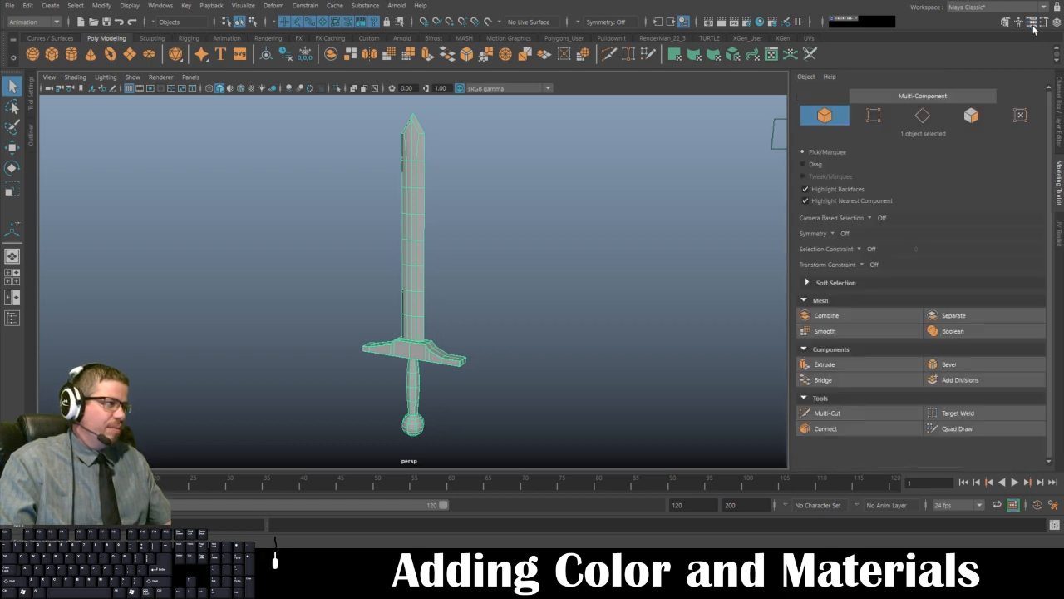
click(1031, 23)
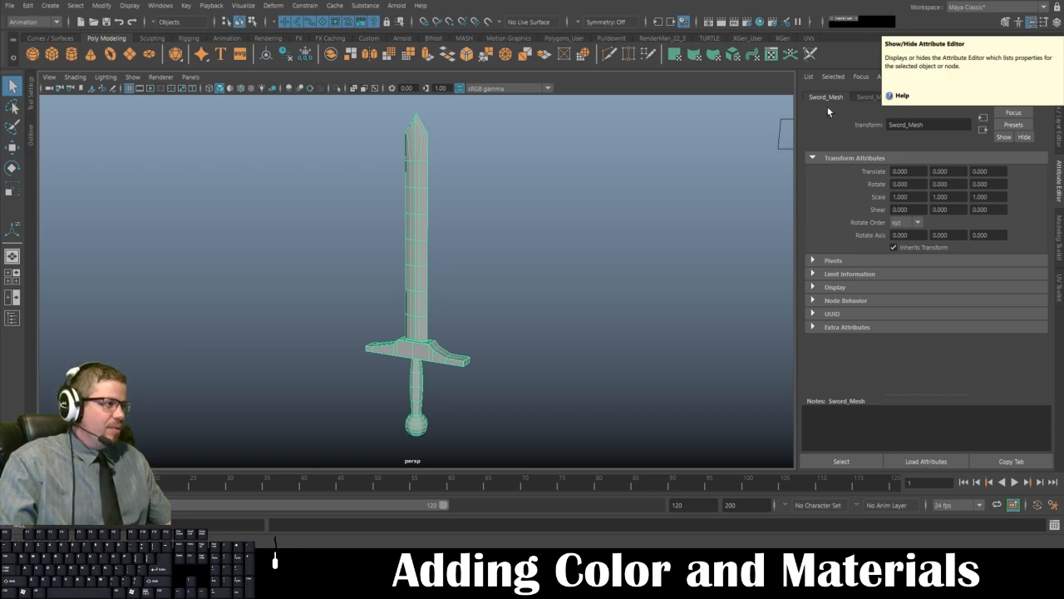
Step: Look through the sword's shape, display layer and shading group attributes, ending on its lambert1 material
click(883, 97)
click(945, 97)
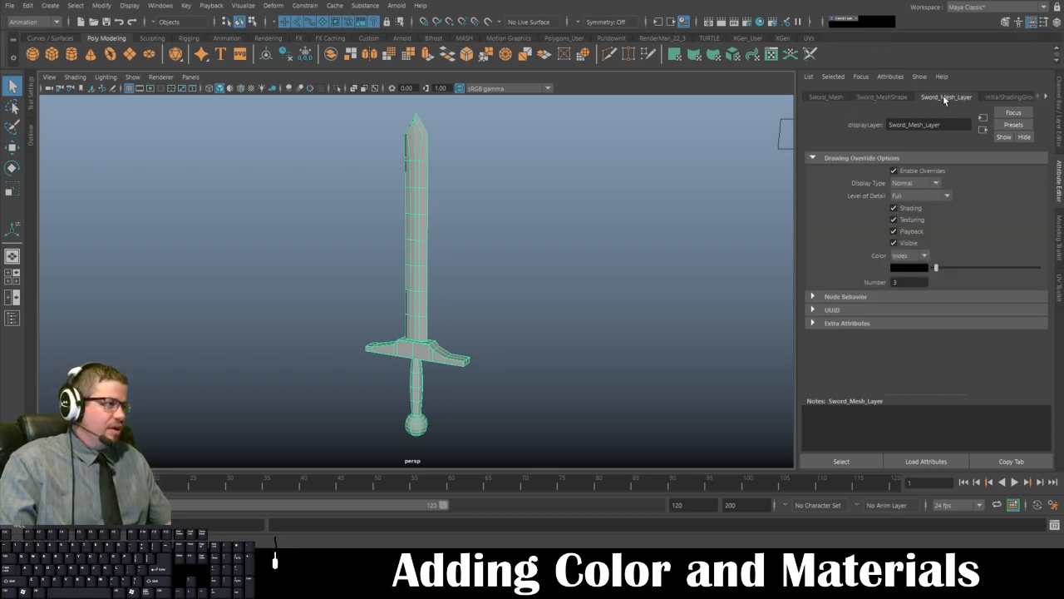
click(995, 98)
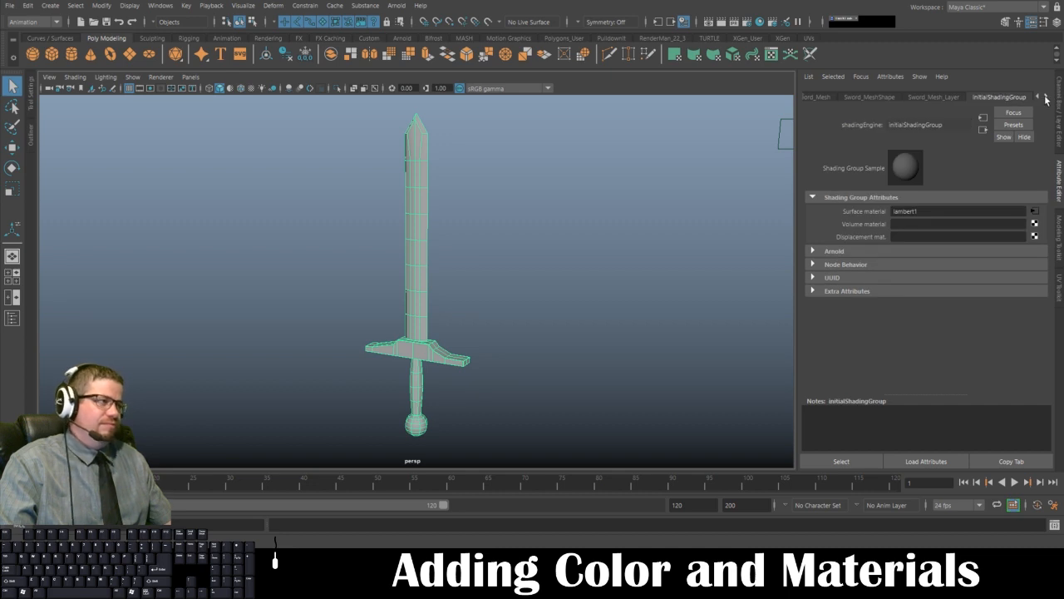
click(1045, 97)
click(1021, 97)
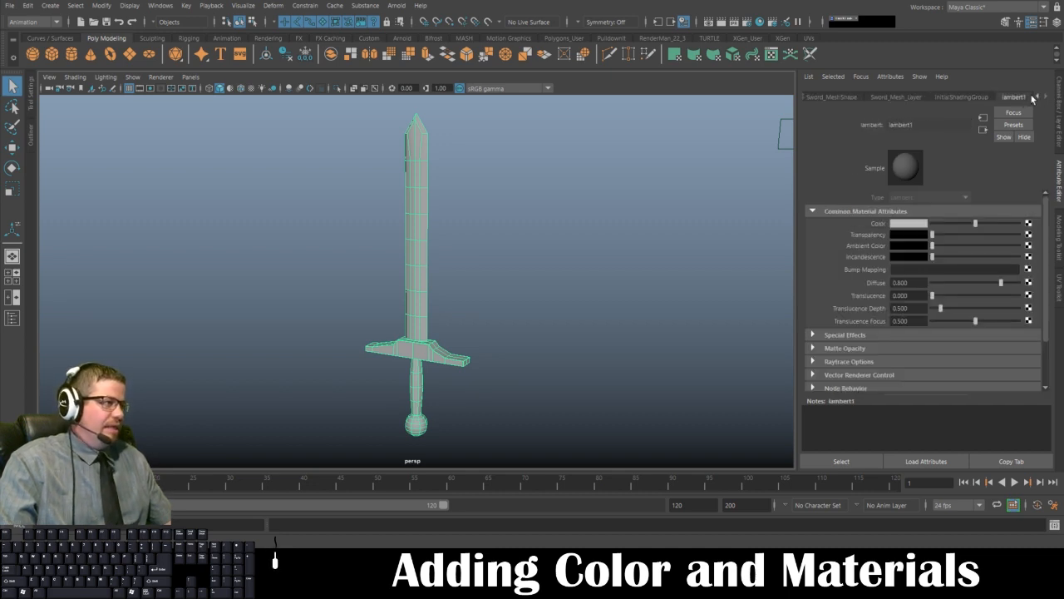
Step: Bring up the full list of the sword's attribute nodes and choose the lambert1 material from it
click(1037, 98)
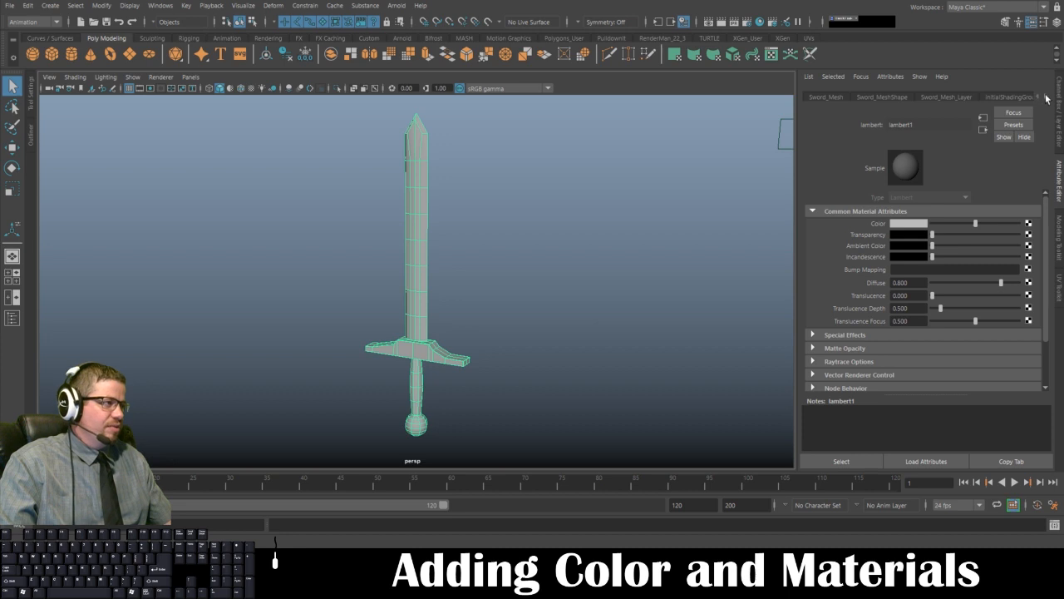
click(1047, 98)
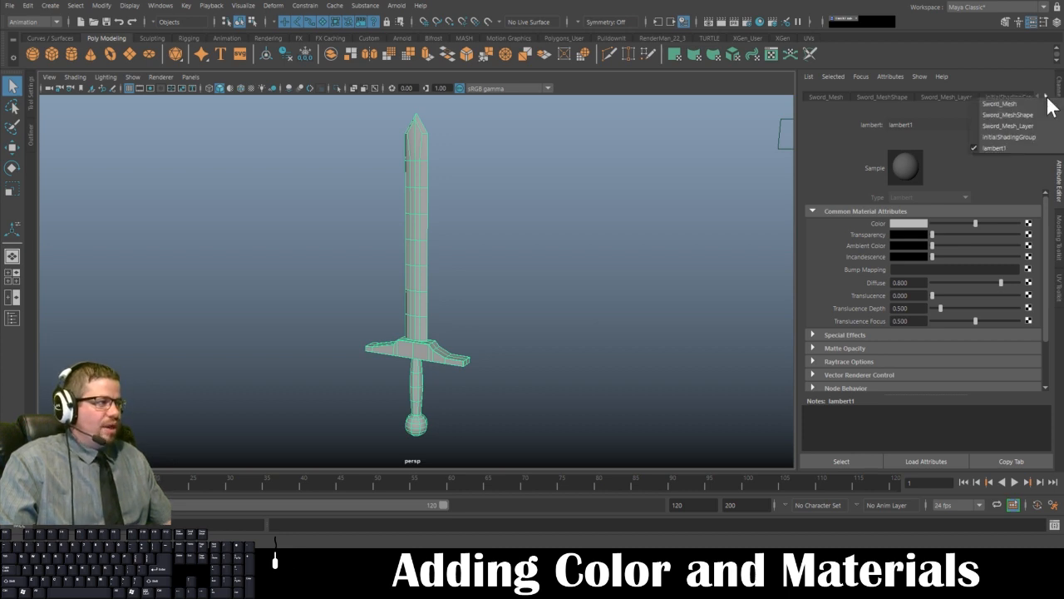
click(1016, 146)
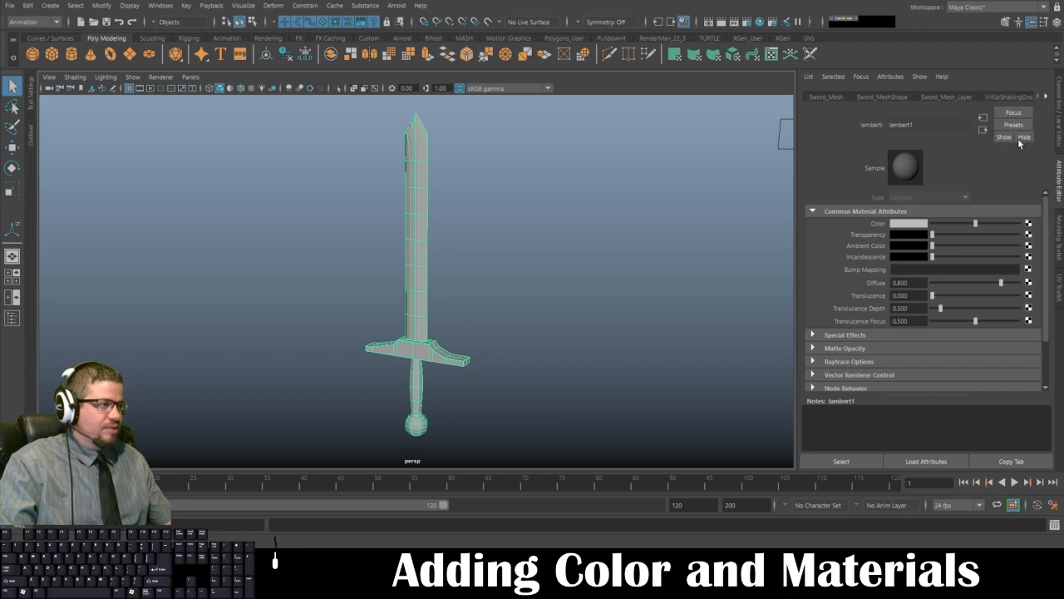
click(1047, 98)
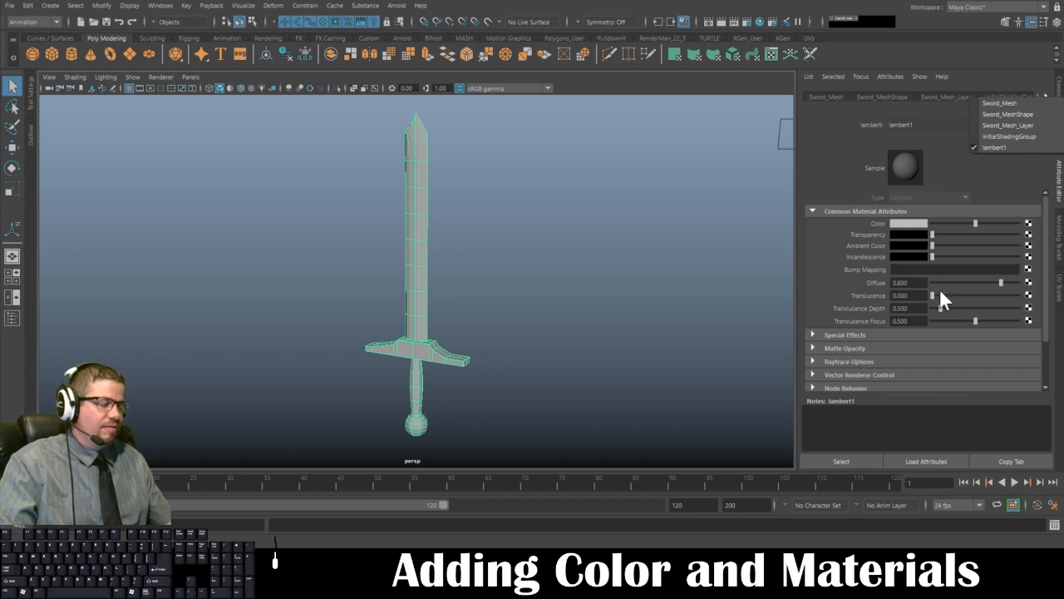
click(947, 112)
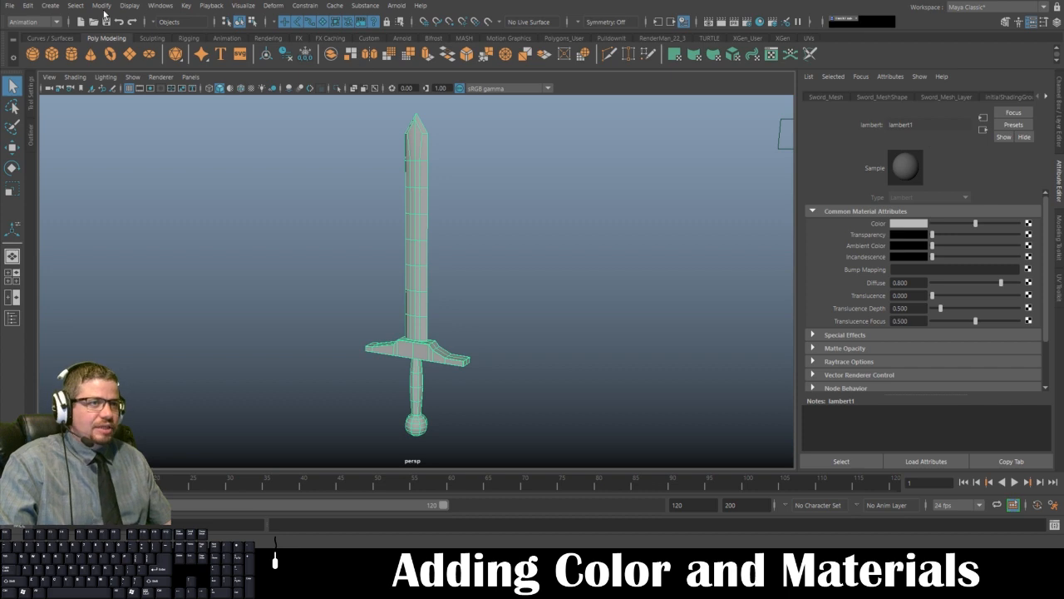
Step: Delete all history in the scene and display the sword's lambert1 material attributes again
click(28, 6)
mouse_move(92, 142)
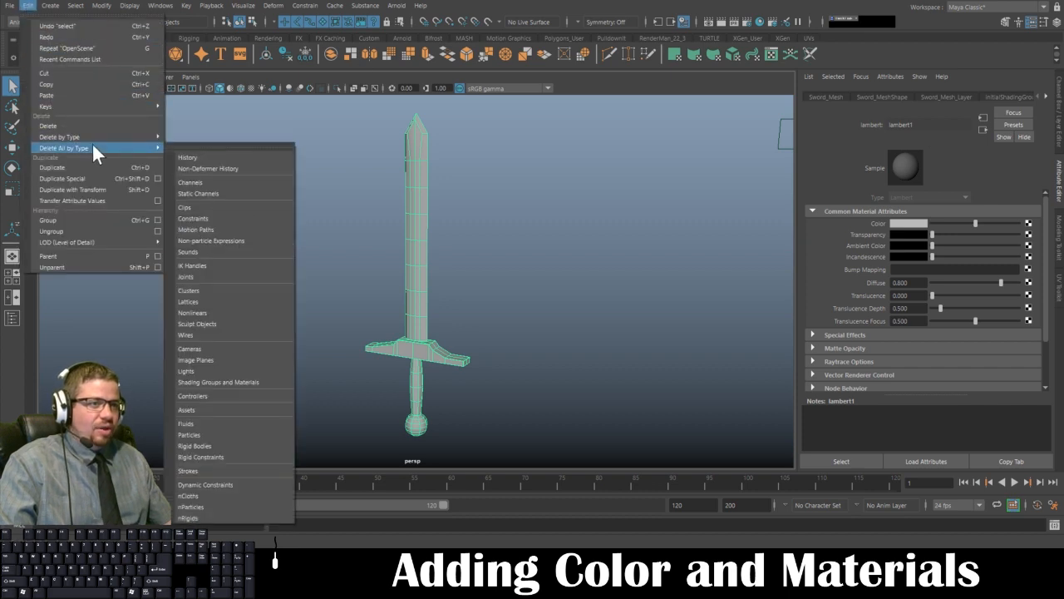
click(252, 157)
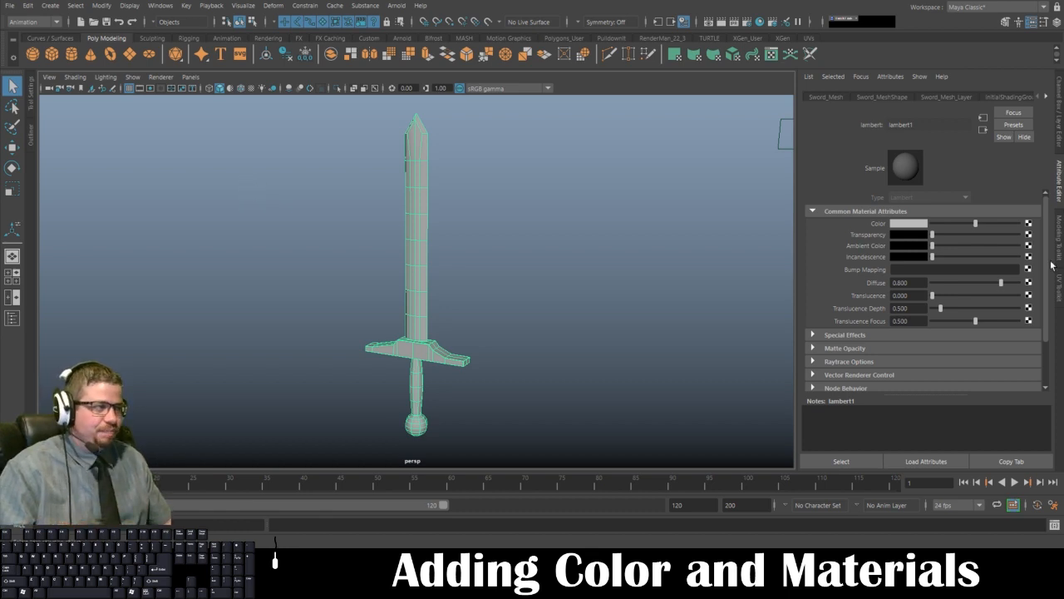
click(1046, 96)
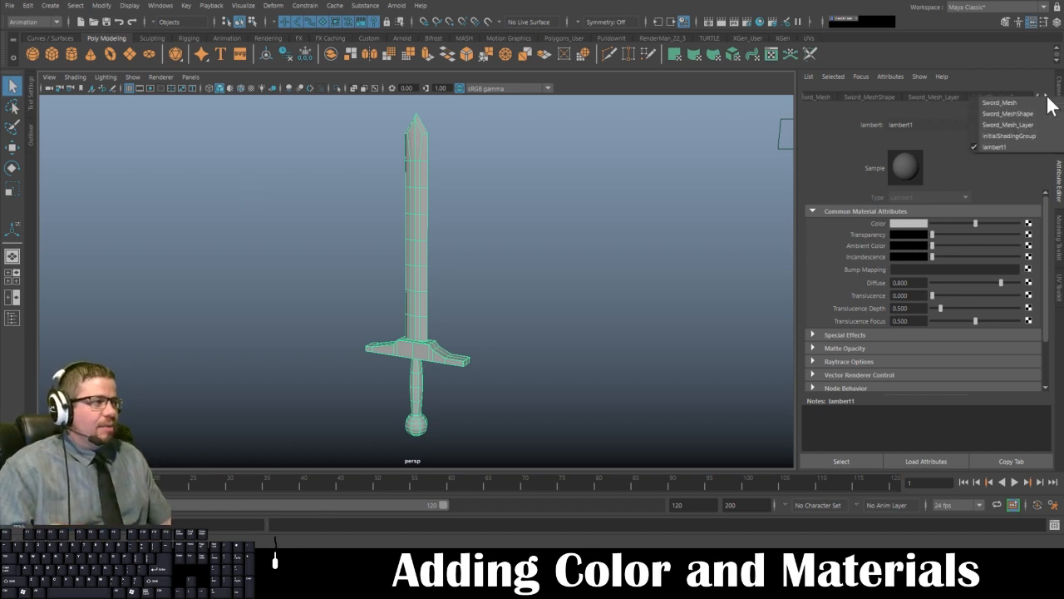
click(1014, 146)
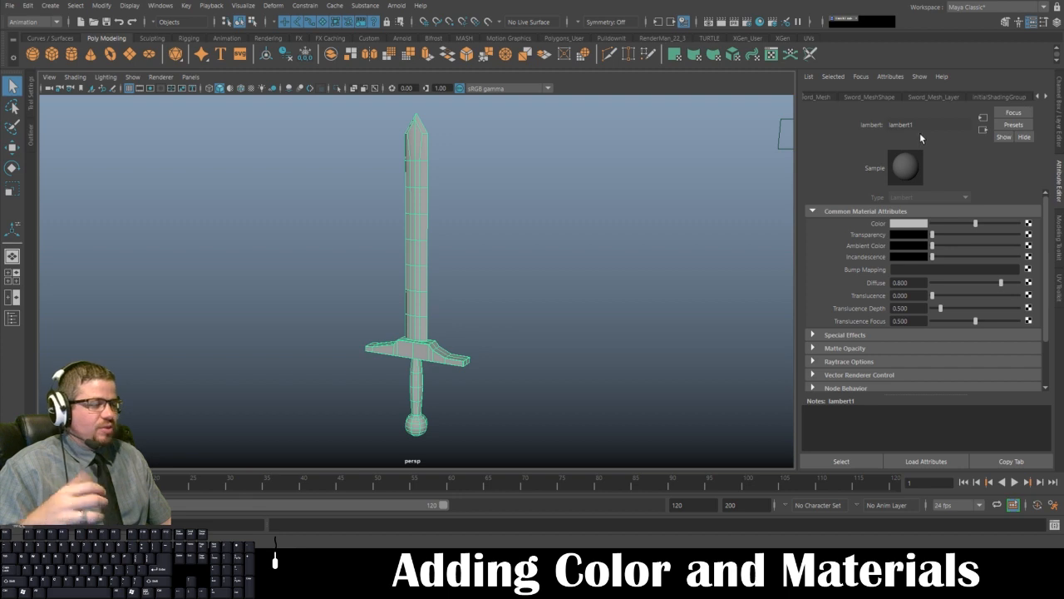
Step: Create a polygon sphere and move it out to the right side of the sword blade
click(32, 56)
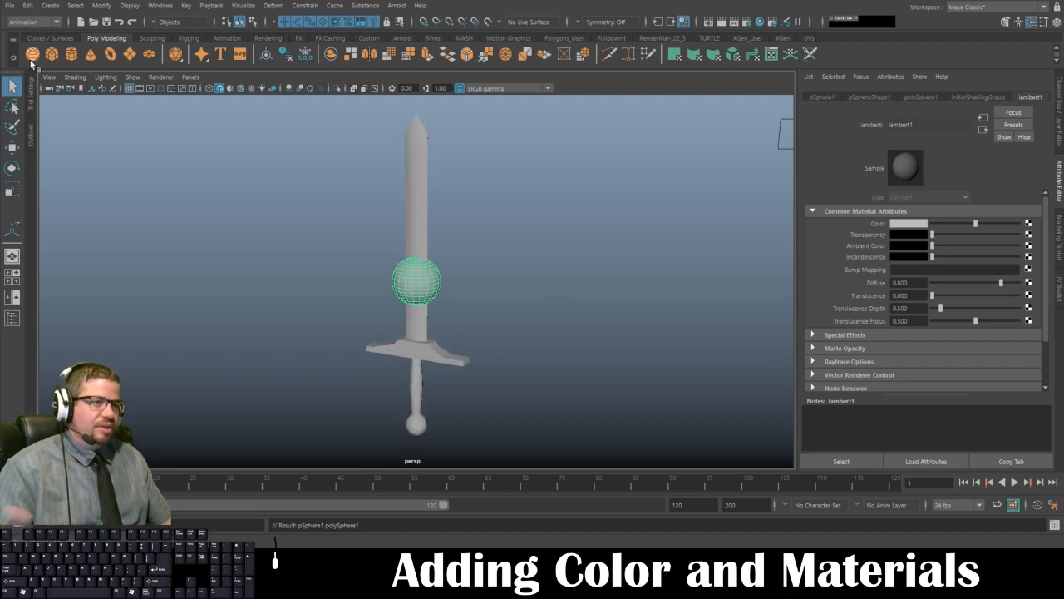
key(w)
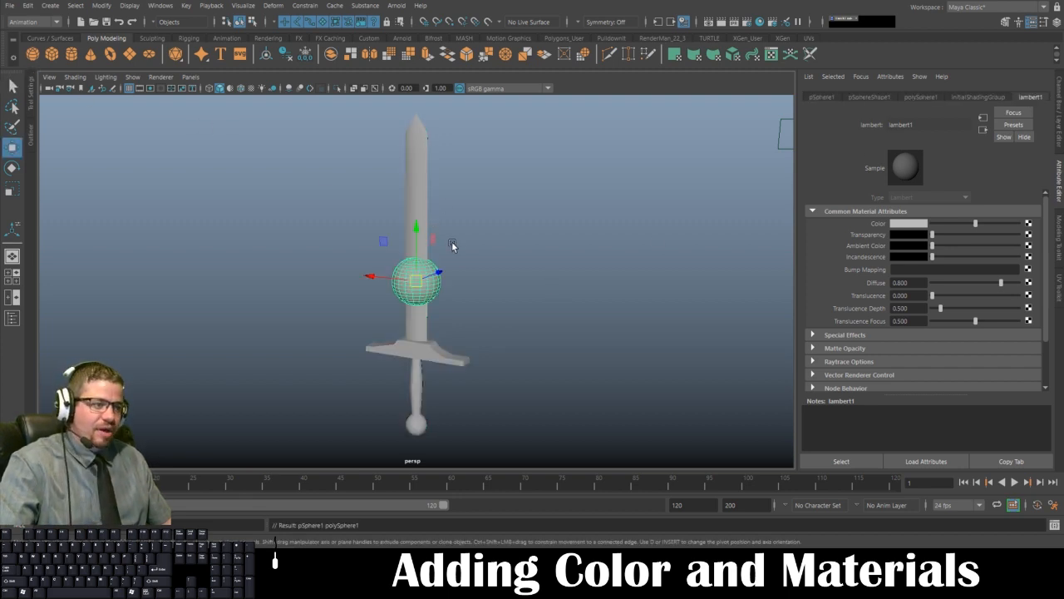
drag(434, 269, 522, 243)
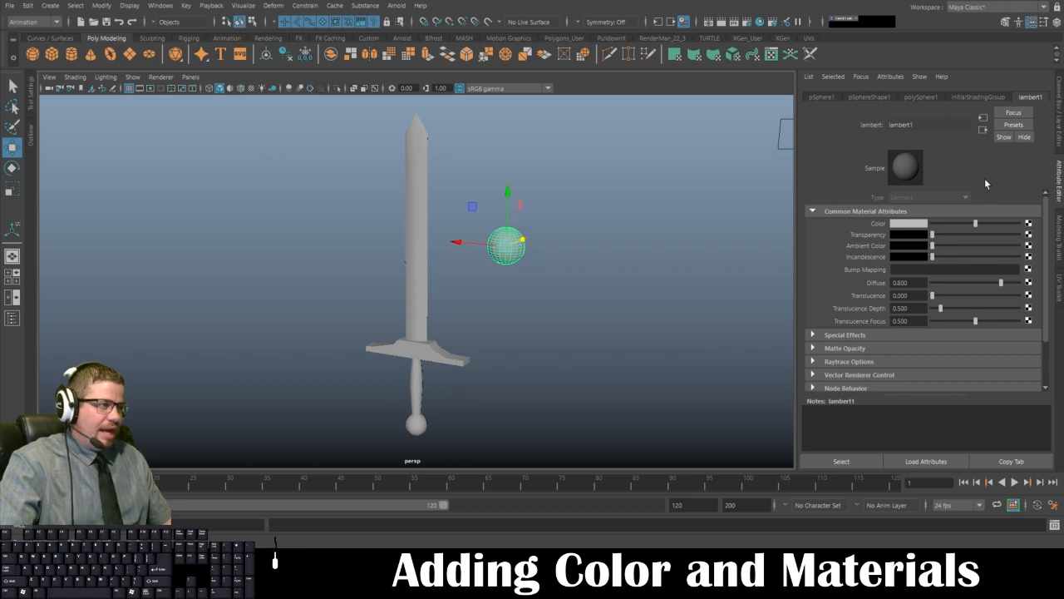
click(535, 240)
click(505, 249)
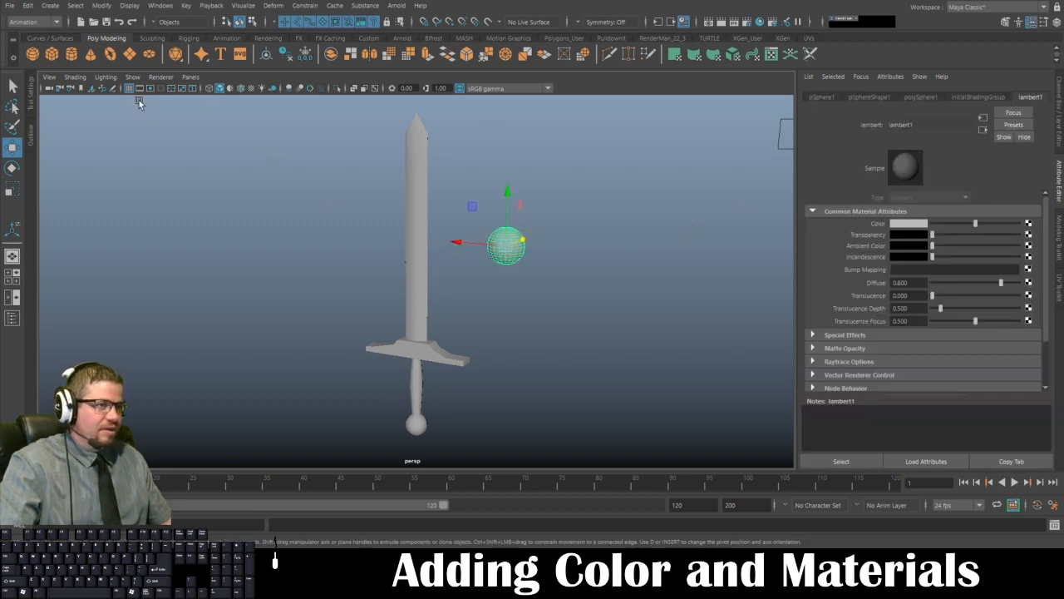
Step: Create a polygon cube placed to the right of the sword and a polygon cylinder placed to its left
click(51, 55)
drag(397, 280, 542, 295)
click(73, 55)
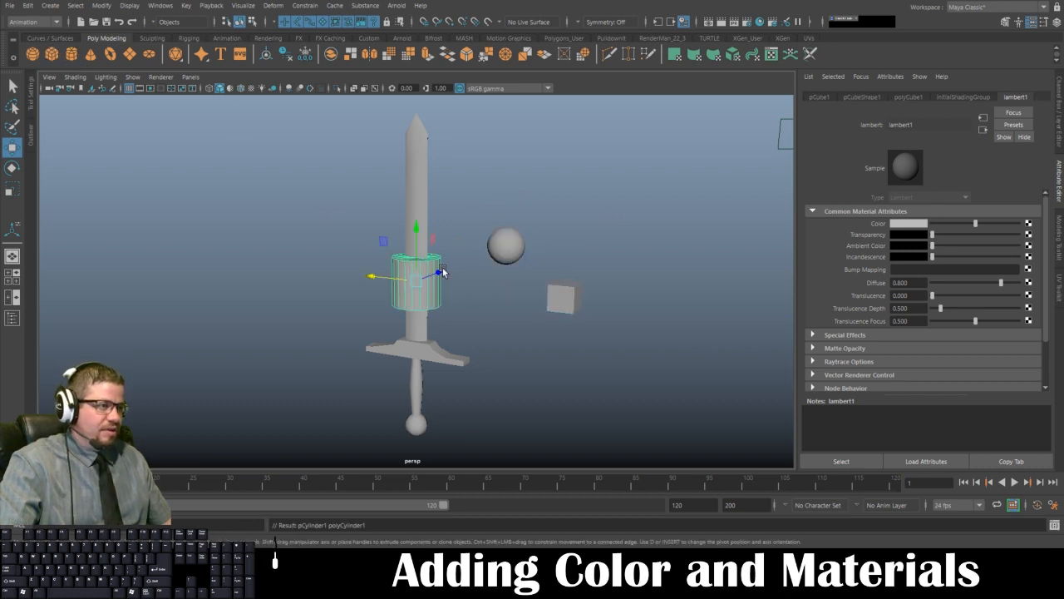
drag(372, 275, 261, 263)
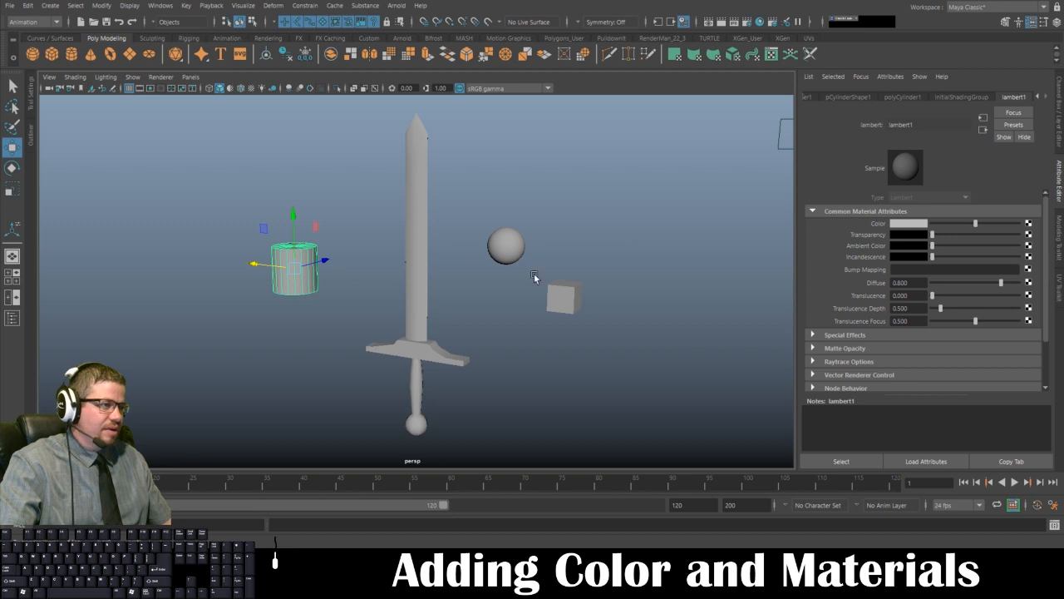
Step: Select the cube, sphere and cylinder in turn to check which material each one uses
click(555, 293)
click(500, 220)
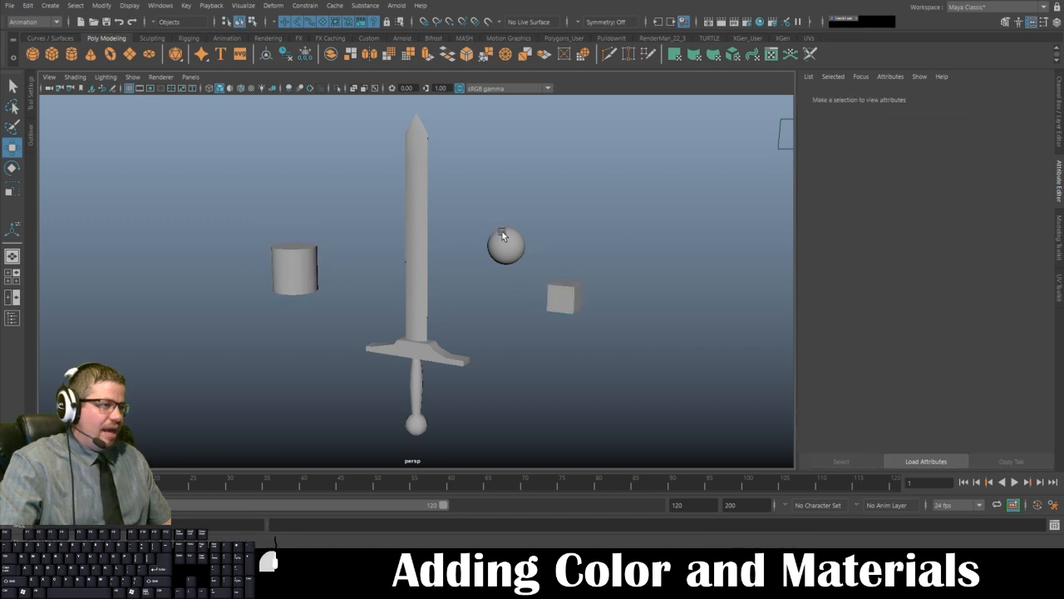
click(506, 242)
click(295, 267)
click(557, 306)
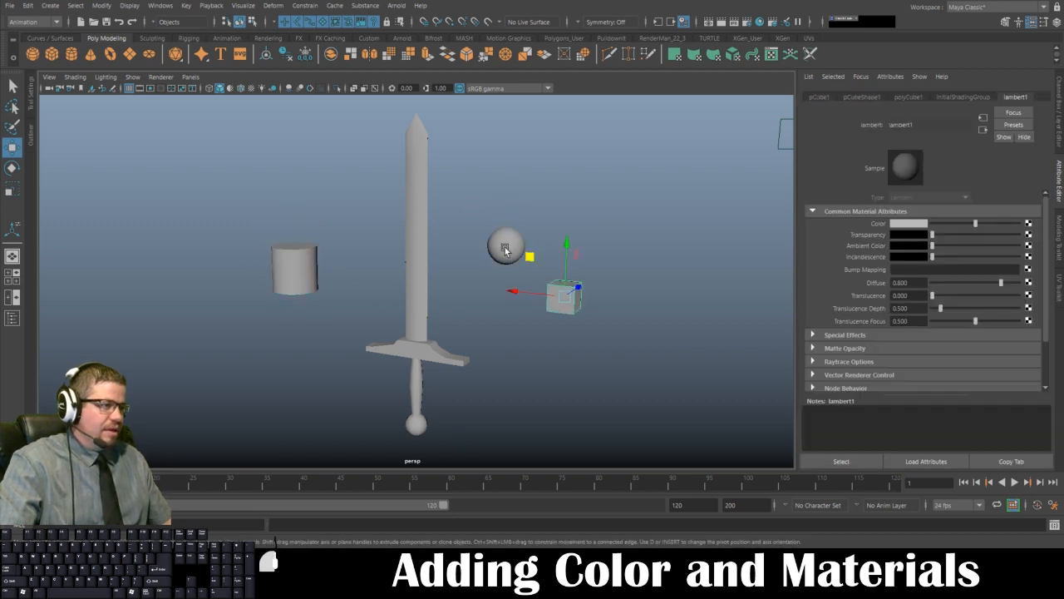
click(506, 244)
click(310, 271)
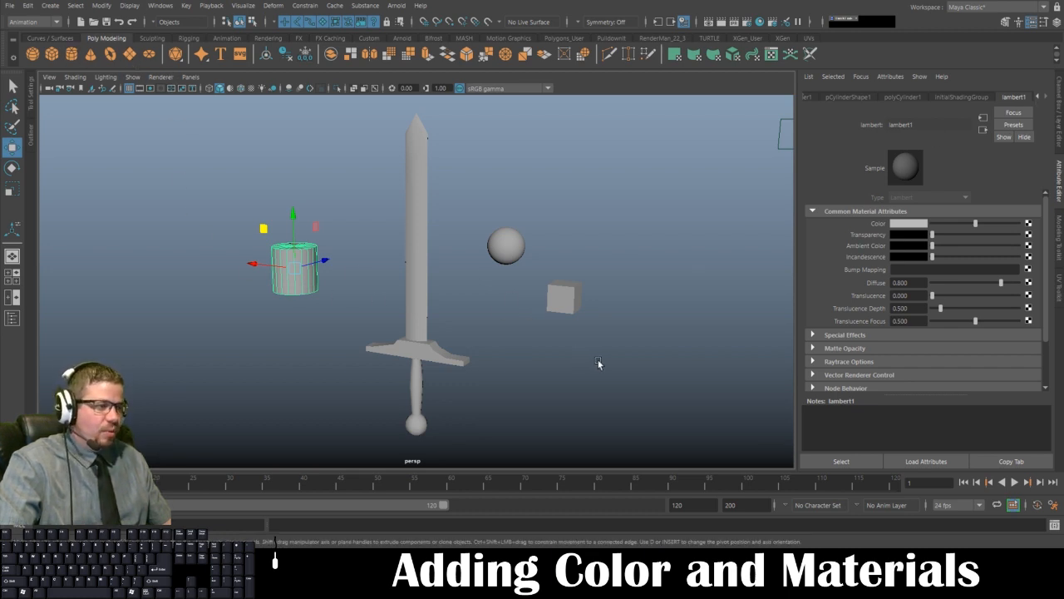
Step: Alternate selection between the sword and the three primitives to compare their assigned materials
click(545, 329)
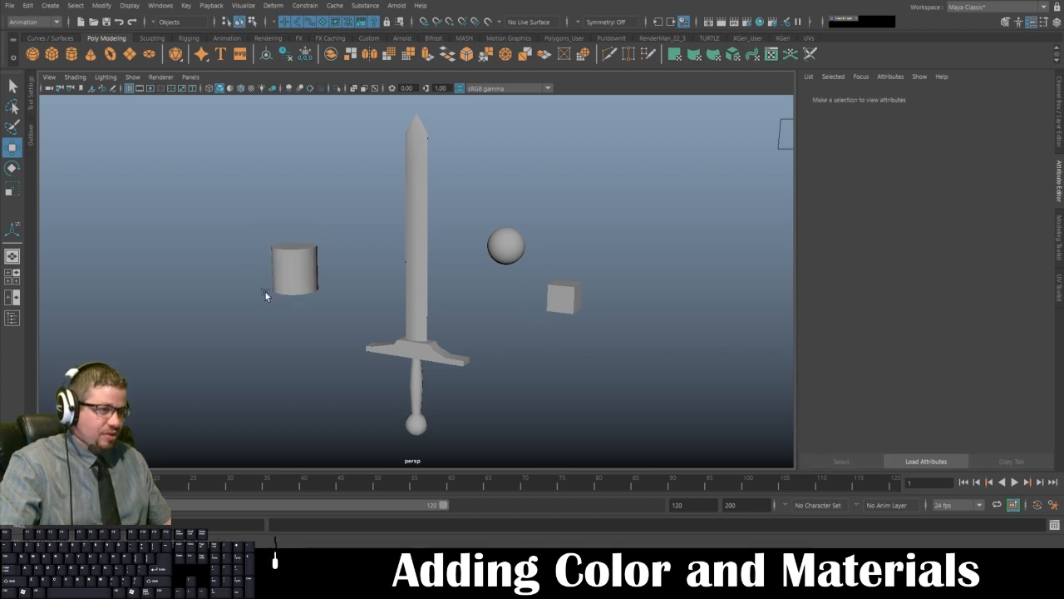
click(426, 356)
click(509, 244)
click(411, 415)
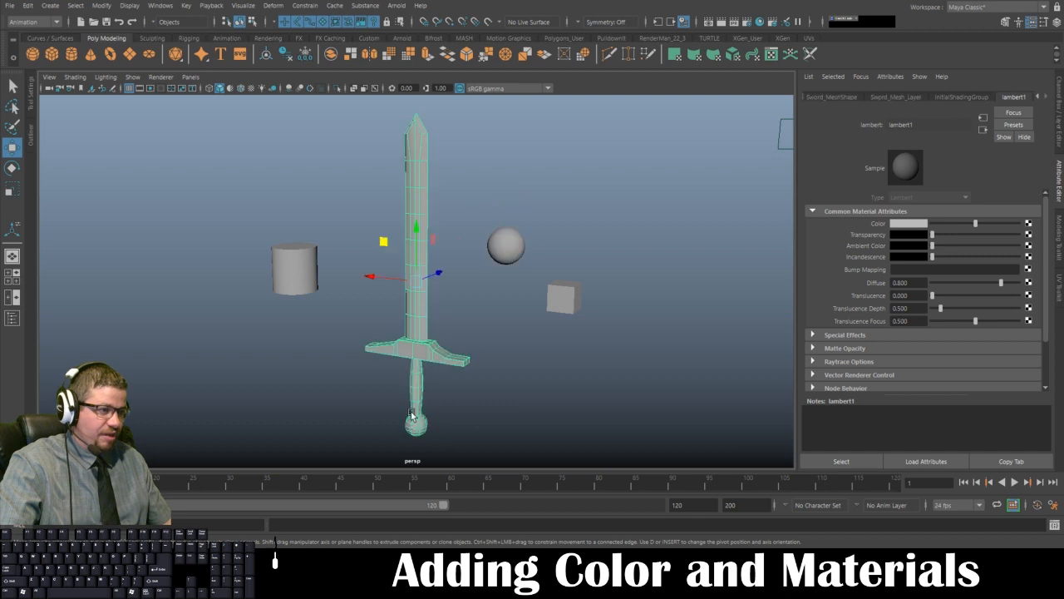
click(304, 279)
click(420, 391)
click(562, 297)
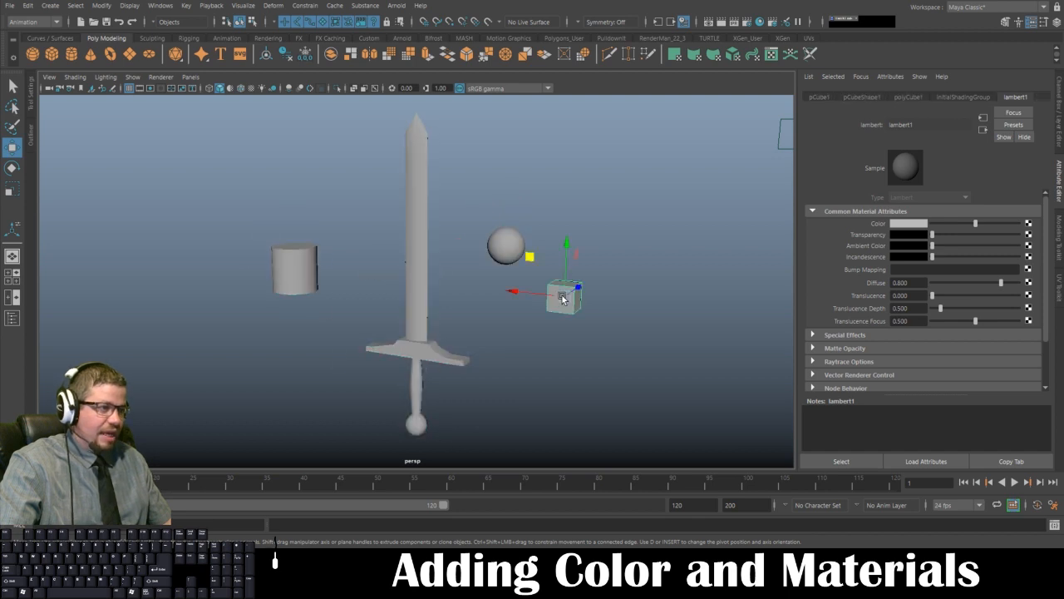
click(404, 352)
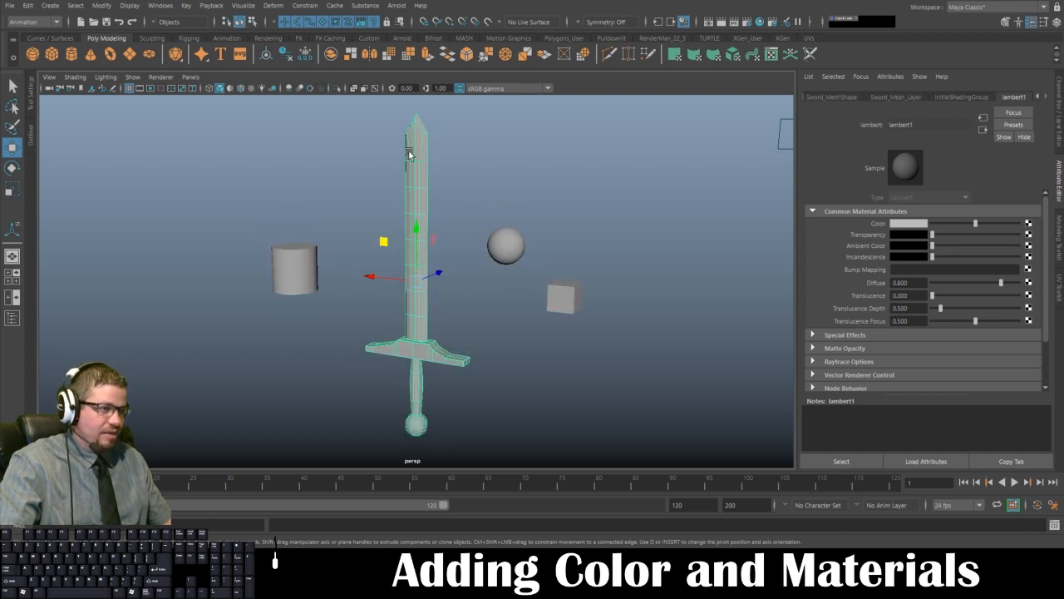
Step: Delete the cube, cylinder and sphere, leaving only the sword in the scene
click(506, 244)
click(561, 297)
shift+click(294, 266)
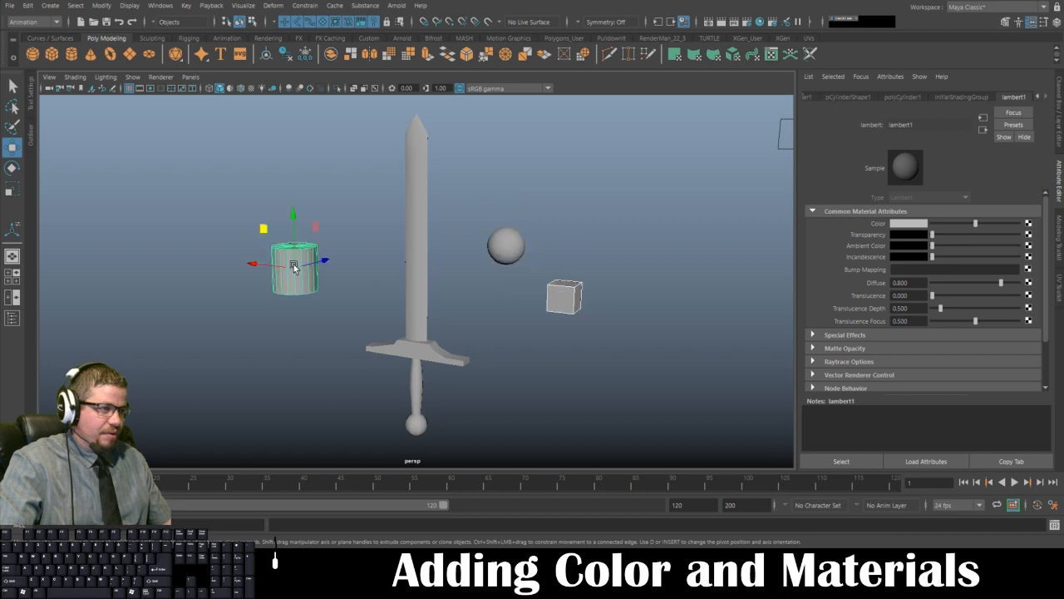
key(Delete)
click(509, 248)
key(Delete)
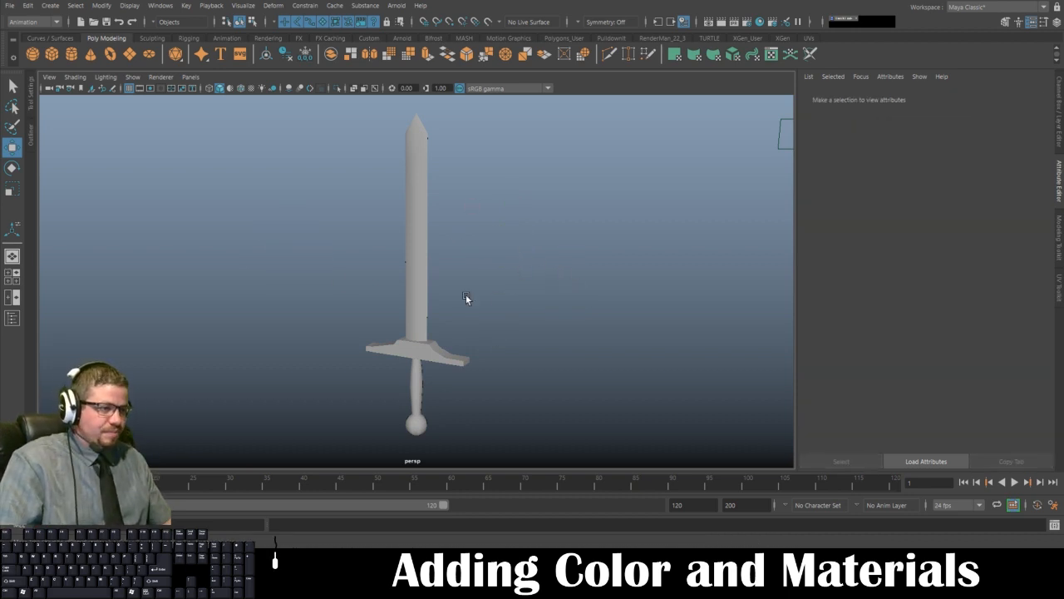
Step: Select the sword mesh and switch it to component selection mode with nothing selected
click(427, 176)
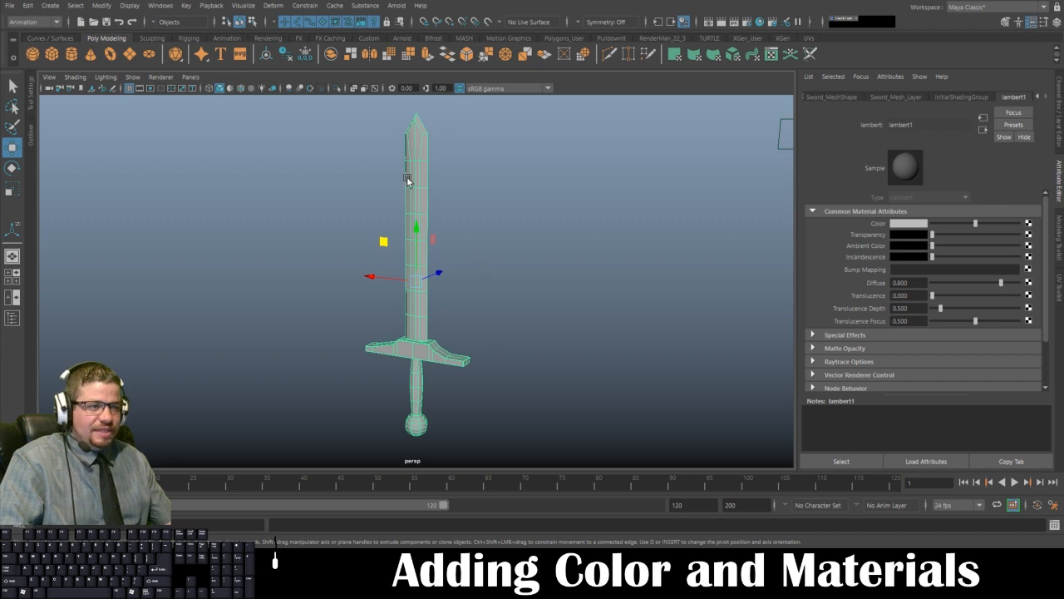
right_click(416, 141)
click(338, 209)
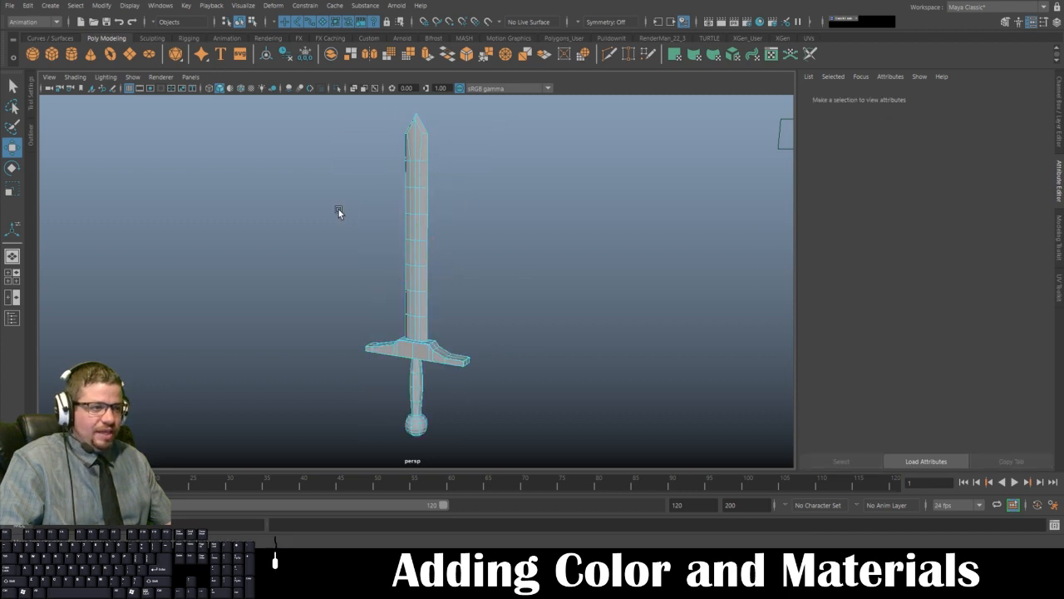
Step: Display the sword mesh in smooth preview and frame the area where the blade meets the guard
alt+drag(340, 210, 360, 203)
alt+right_drag(360, 203, 386, 266)
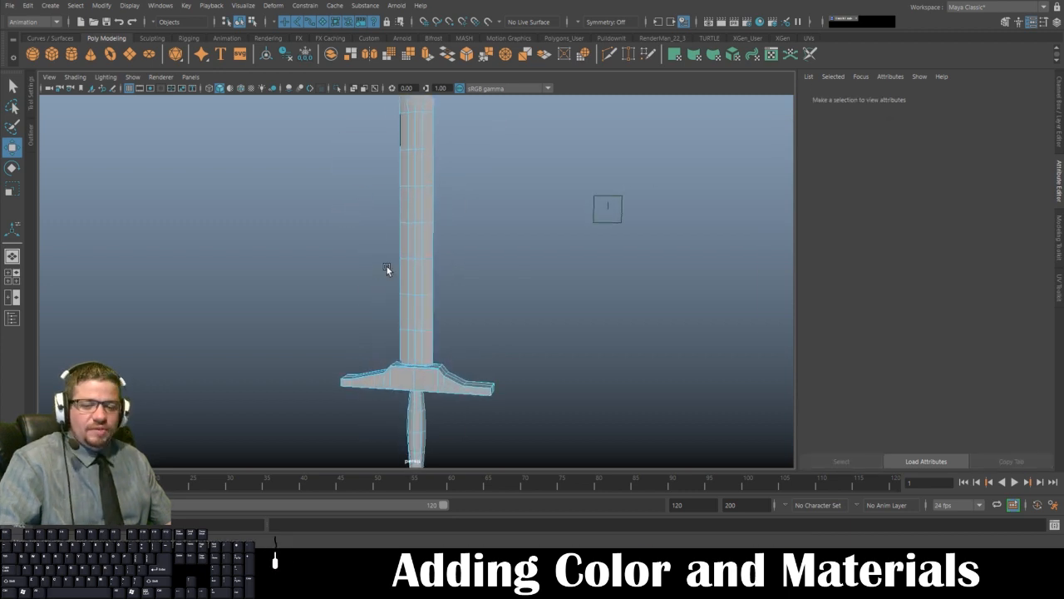
key(3)
alt+drag(394, 269, 408, 208)
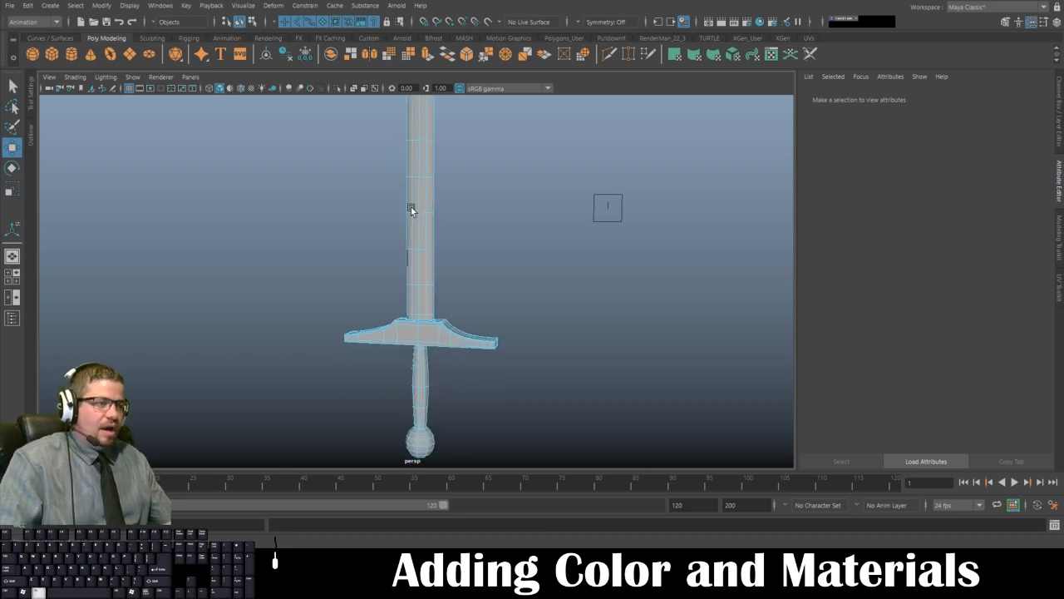
alt+right_drag(408, 208, 600, 448)
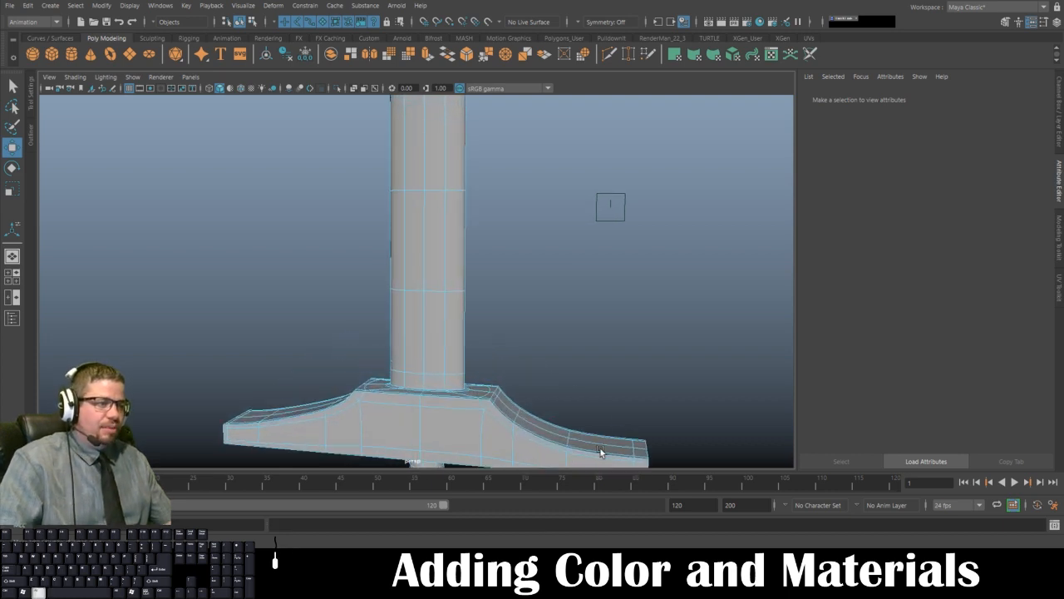
Step: Select all the blade faces from just above the guard up to the tip
click(440, 380)
mouse_move(440, 381)
mouse_down()
mouse_move(200, 373)
mouse_move(611, 383)
mouse_move(431, 371)
mouse_up()
alt+right_drag(431, 371, 291, 300)
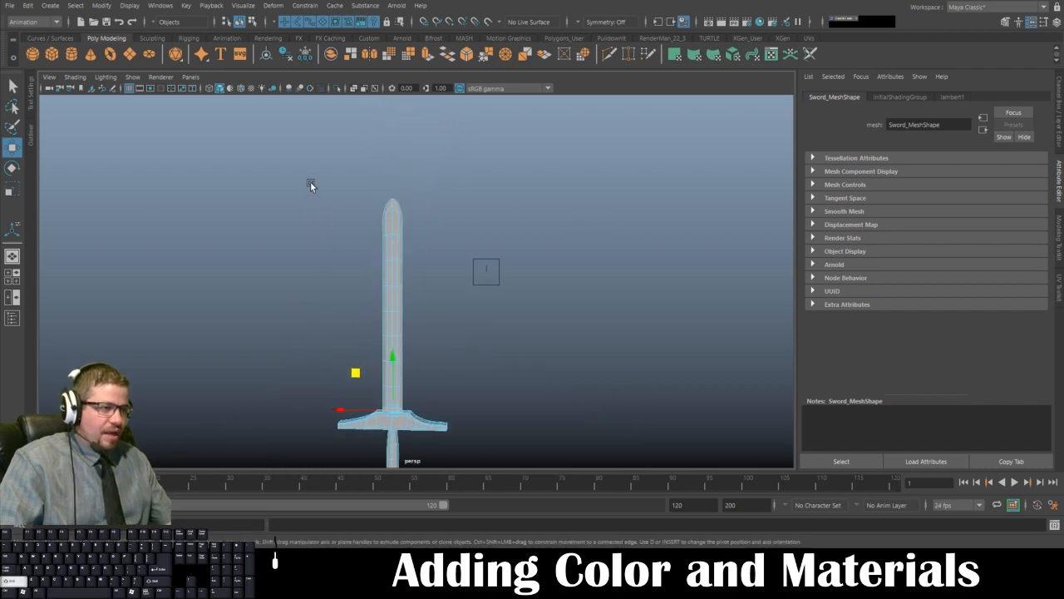
drag(311, 179, 489, 271)
alt+right_drag(490, 271, 476, 229)
alt+drag(476, 228, 327, 278)
alt+right_drag(327, 278, 383, 287)
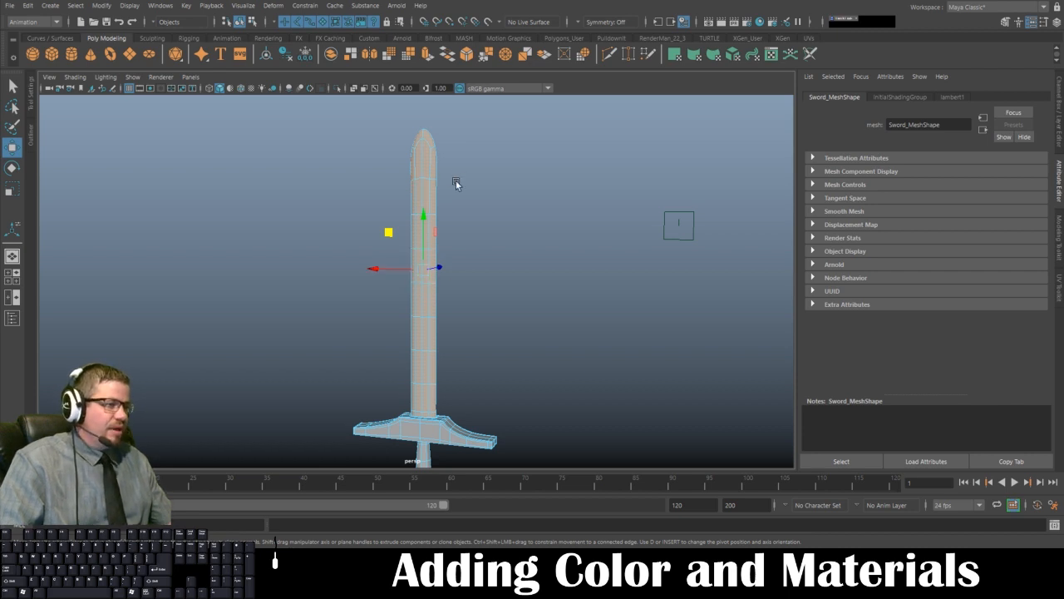
Step: Assign a new Blinn material to the selected blade faces
right_click(425, 171)
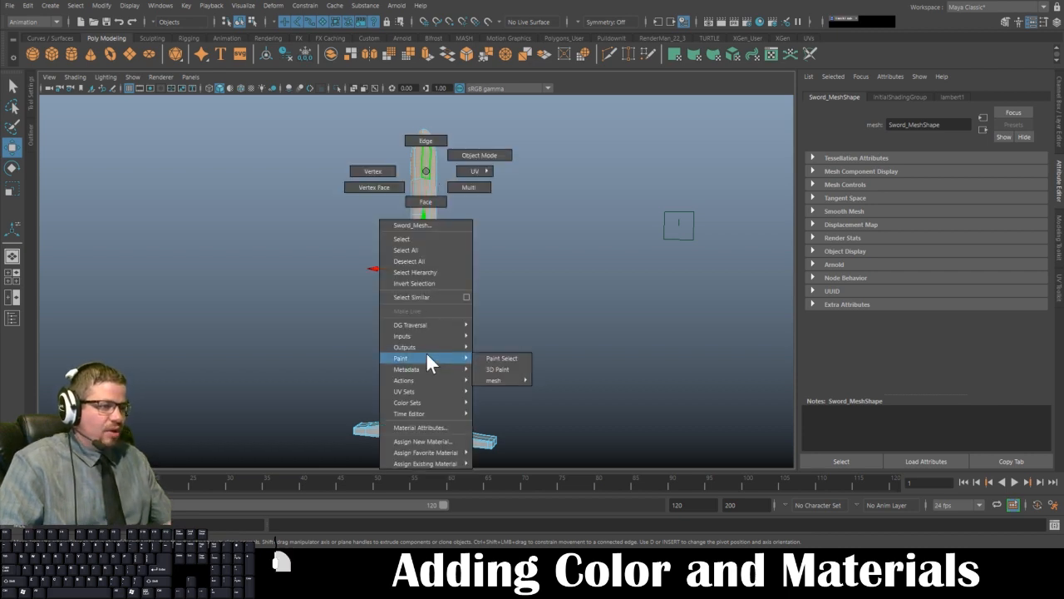
click(426, 440)
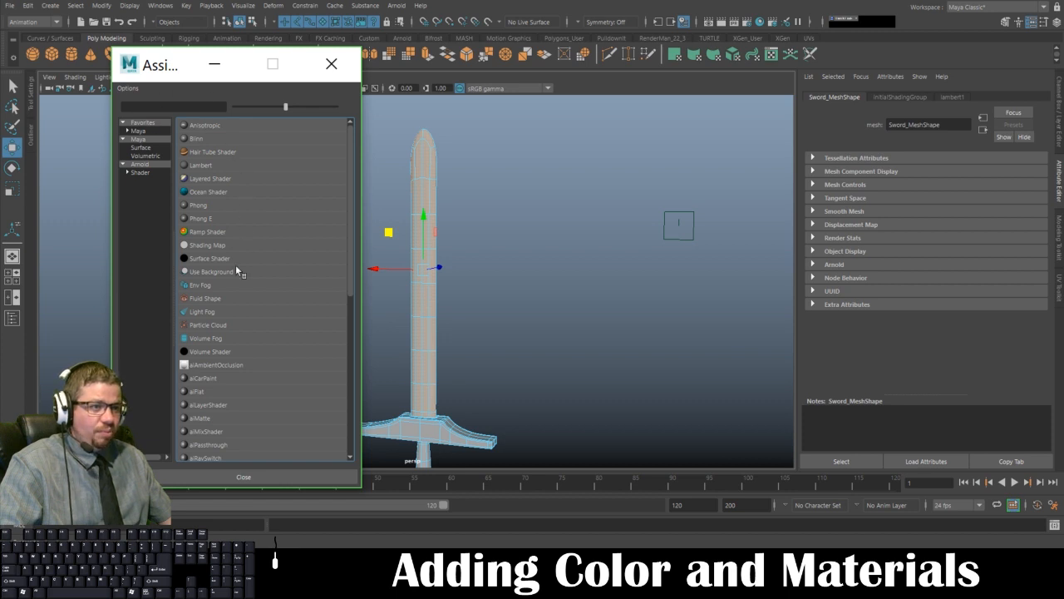
scroll(230, 303, down, 5)
scroll(230, 303, up, 5)
click(194, 139)
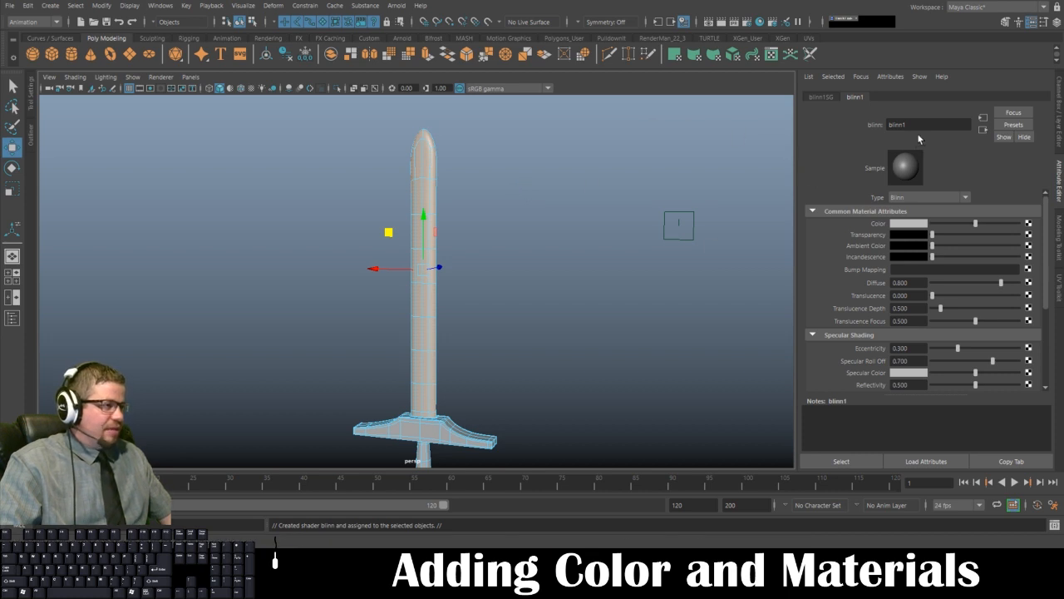
Step: Rename the blade's new Blinn material as Blade_Blinn_Material
double_click(898, 124)
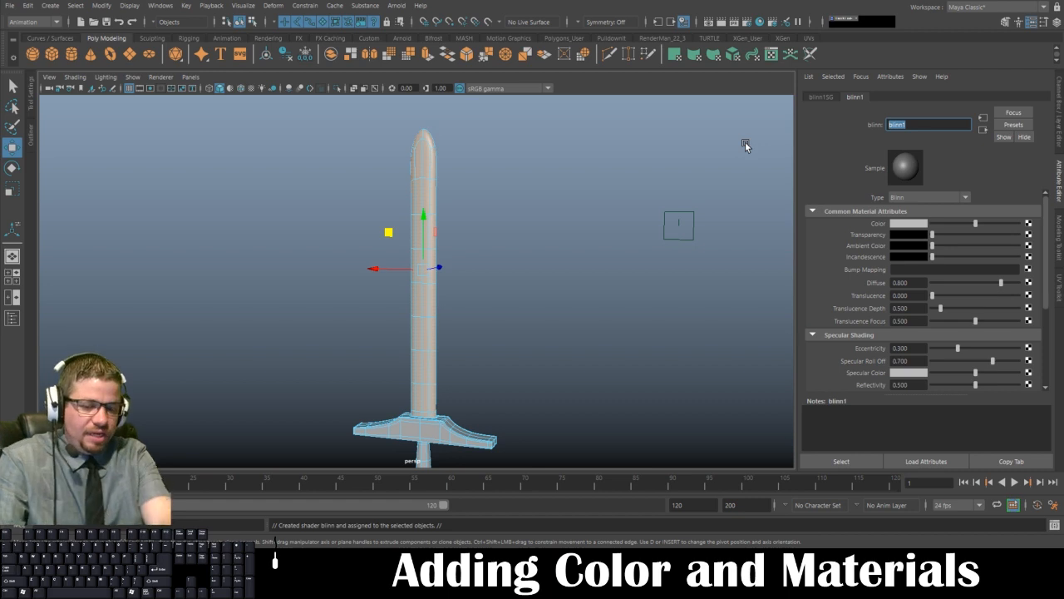
text(Blade_Bl)
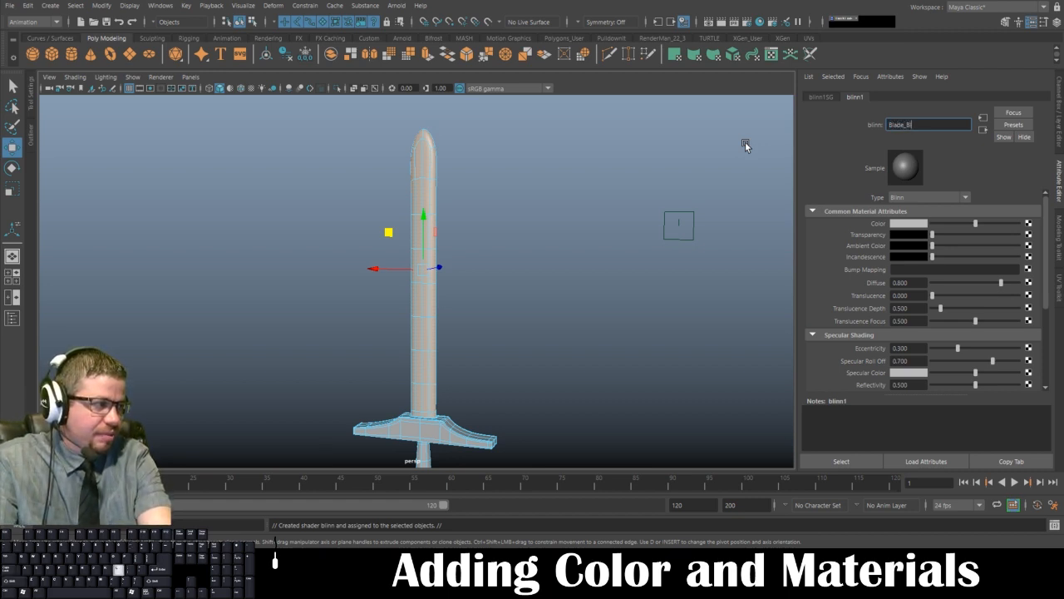
text(inn_Material)
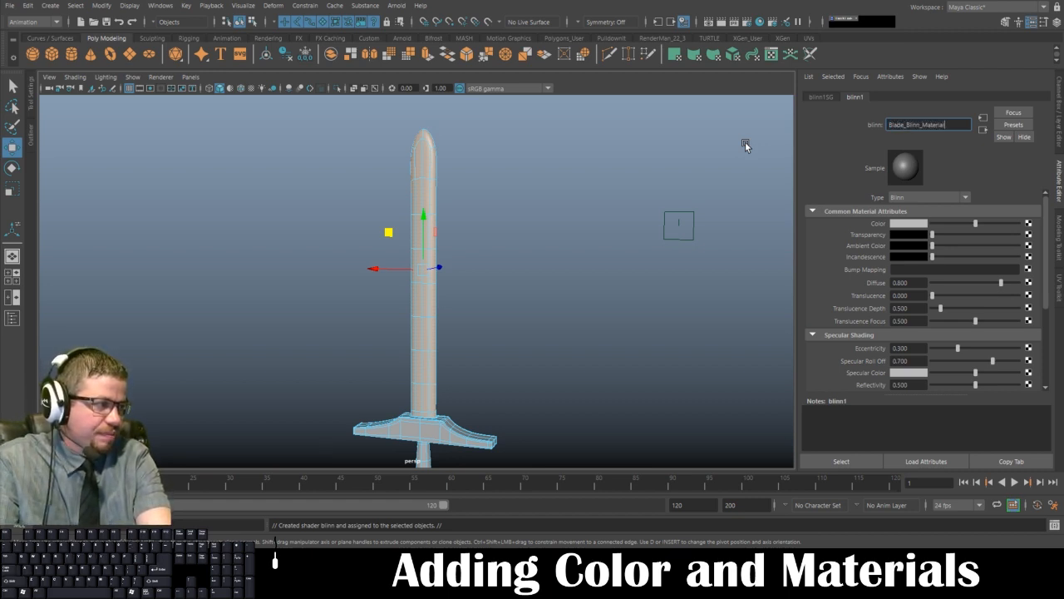
key(Return)
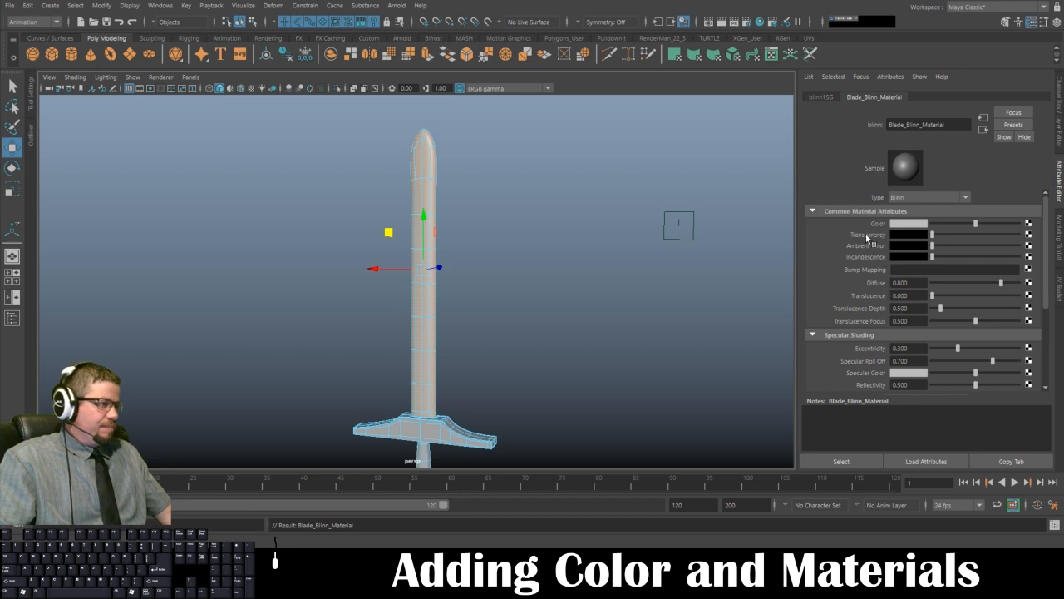
Step: Examine the common, specular and remaining attribute groups of Blade_Blinn_Material
scroll(877, 320, down, 3)
scroll(876, 321, up, 3)
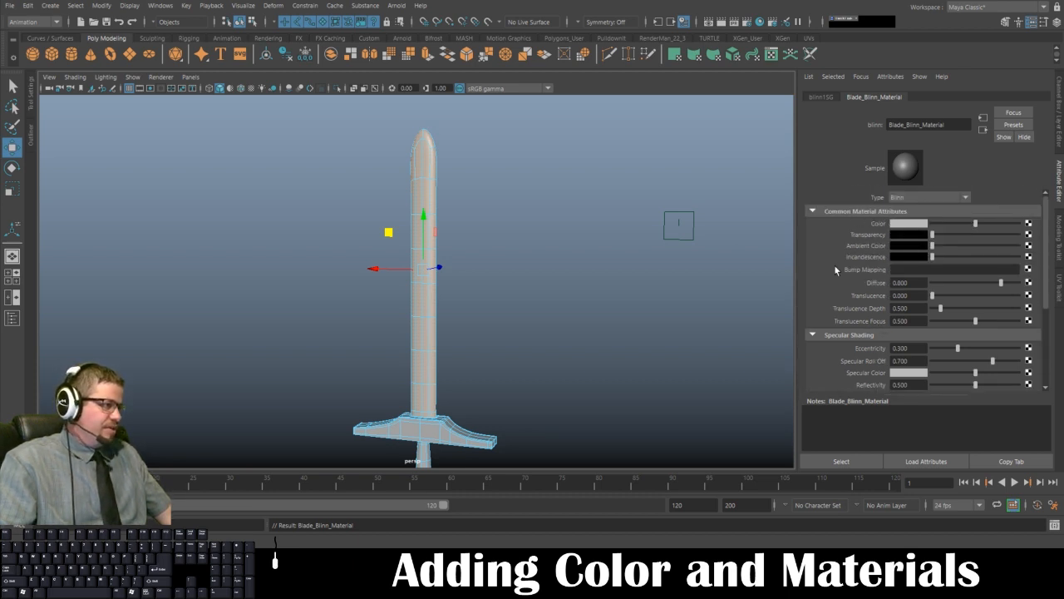
scroll(859, 338, down, 3)
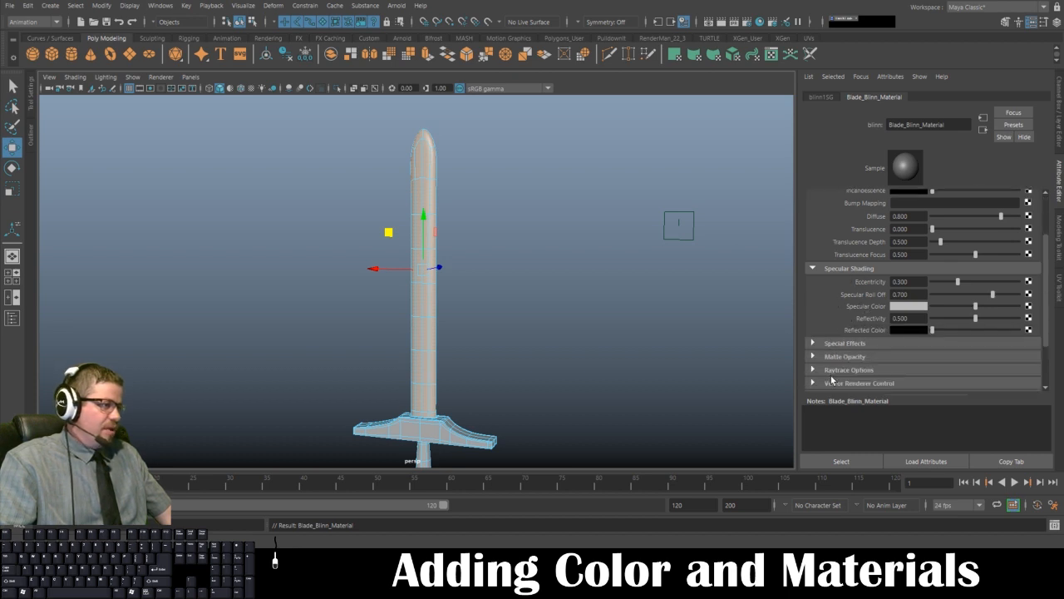
scroll(868, 348, down, 1)
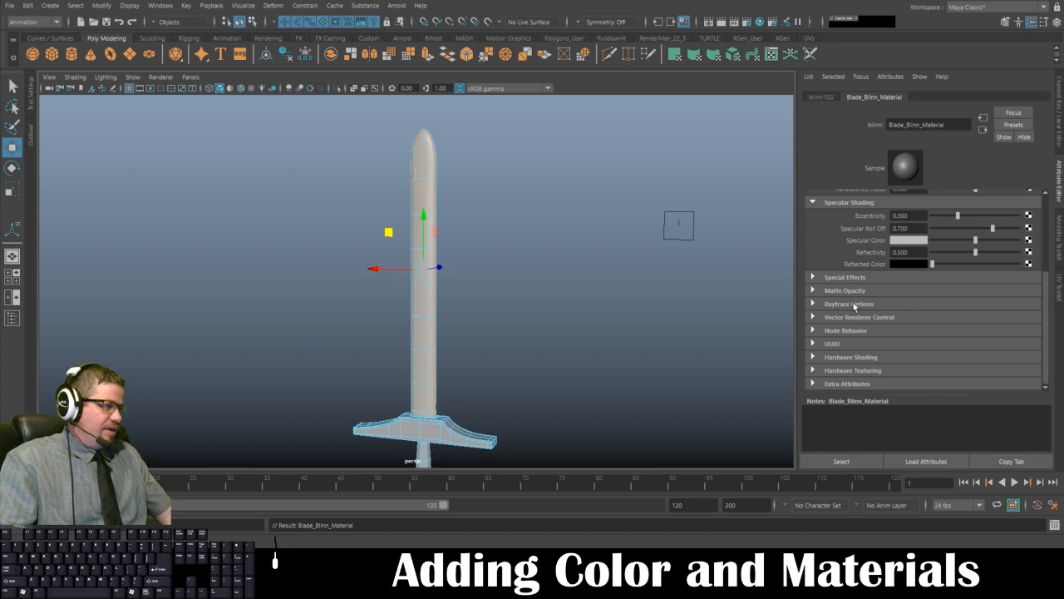
scroll(849, 335, up, 1)
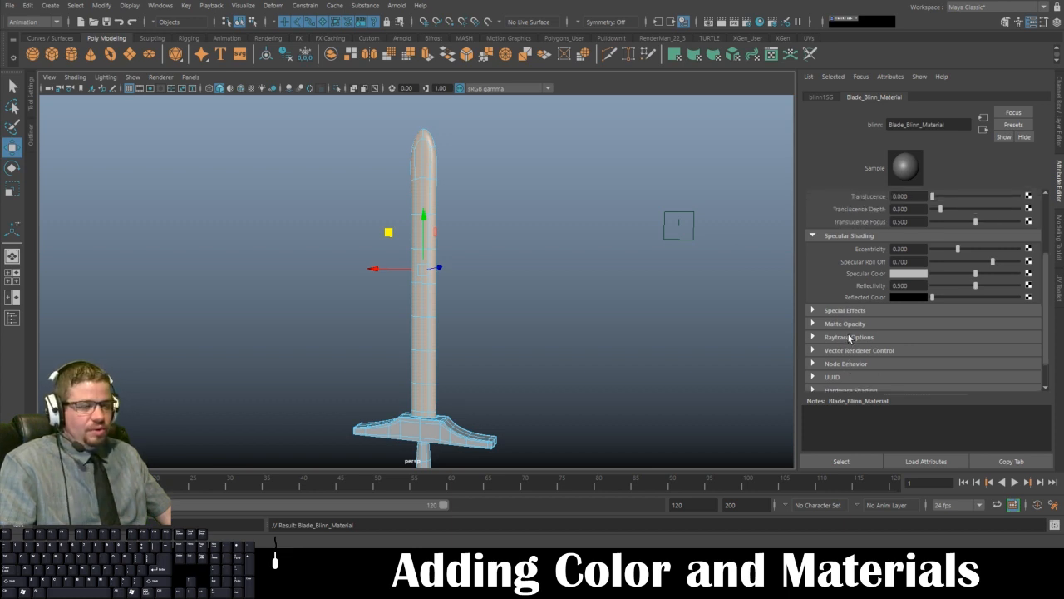
scroll(849, 337, up, 1)
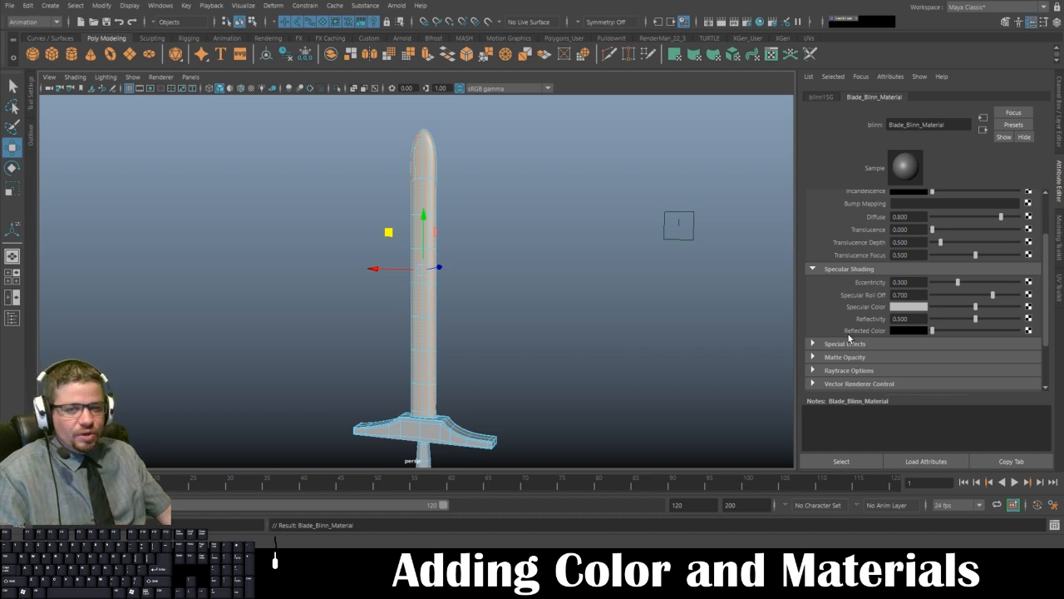
scroll(847, 332, up, 1)
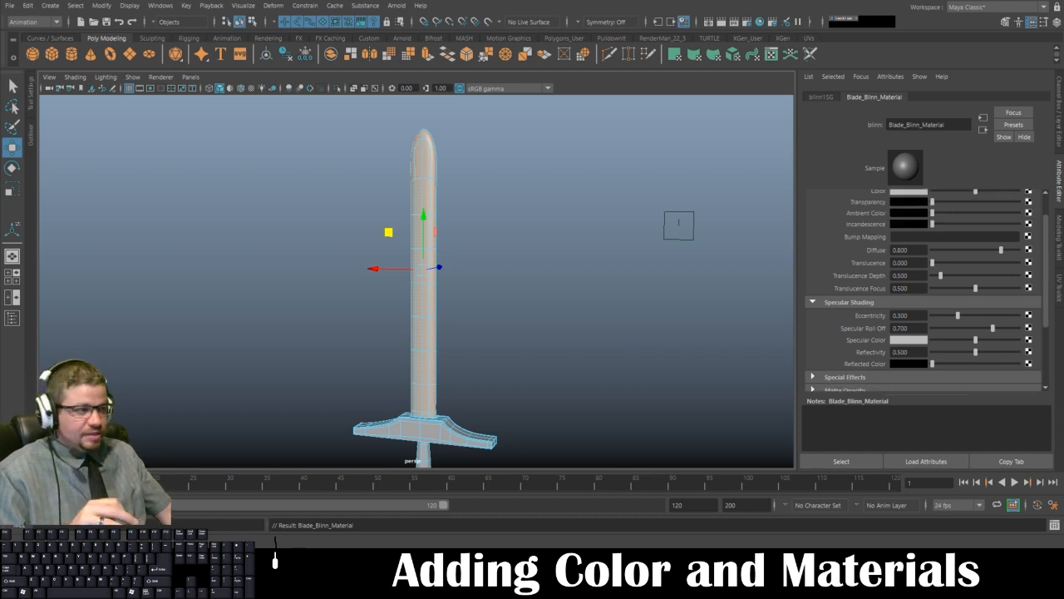
scroll(906, 250, up, 1)
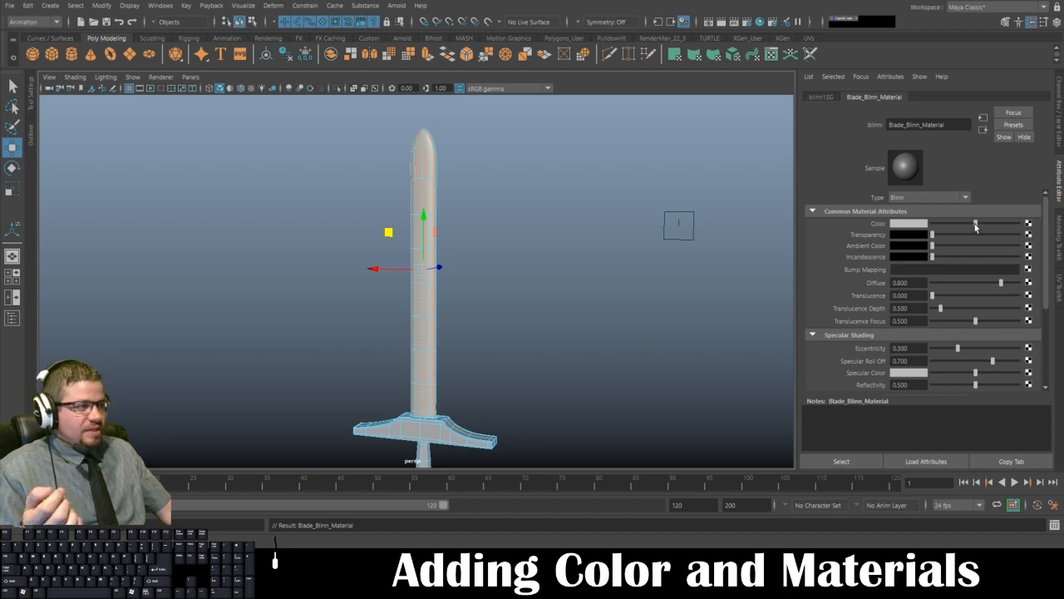
Step: Set the color of Blade_Blinn_Material to a lighter grey with a value of 0.590, then clear the selection
mouse_move(975, 227)
mouse_down()
mouse_move(951, 222)
mouse_move(974, 228)
mouse_up()
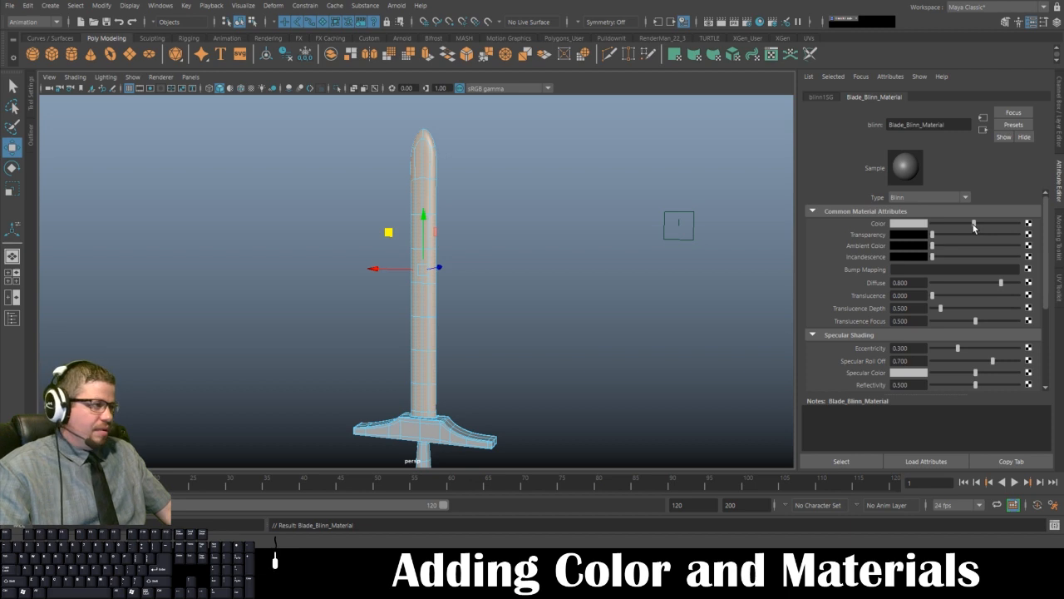
key(ctrl+z)
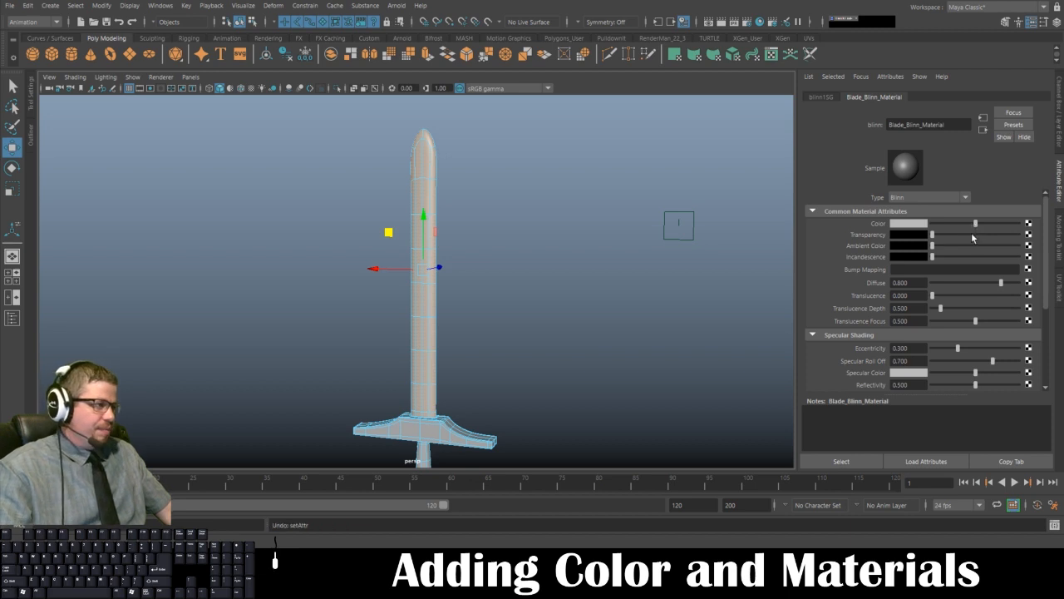
click(900, 226)
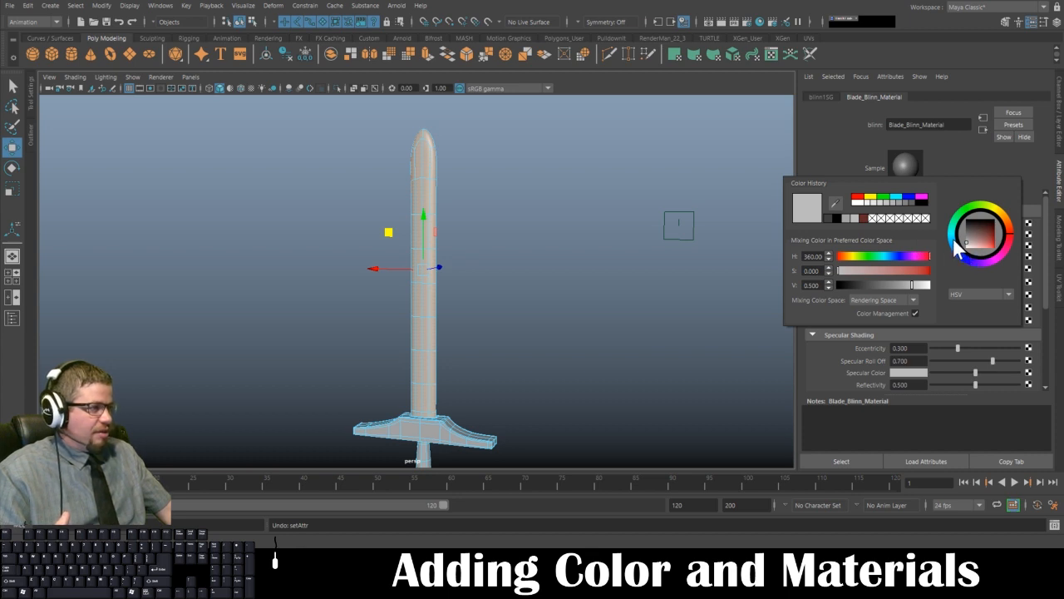
click(887, 203)
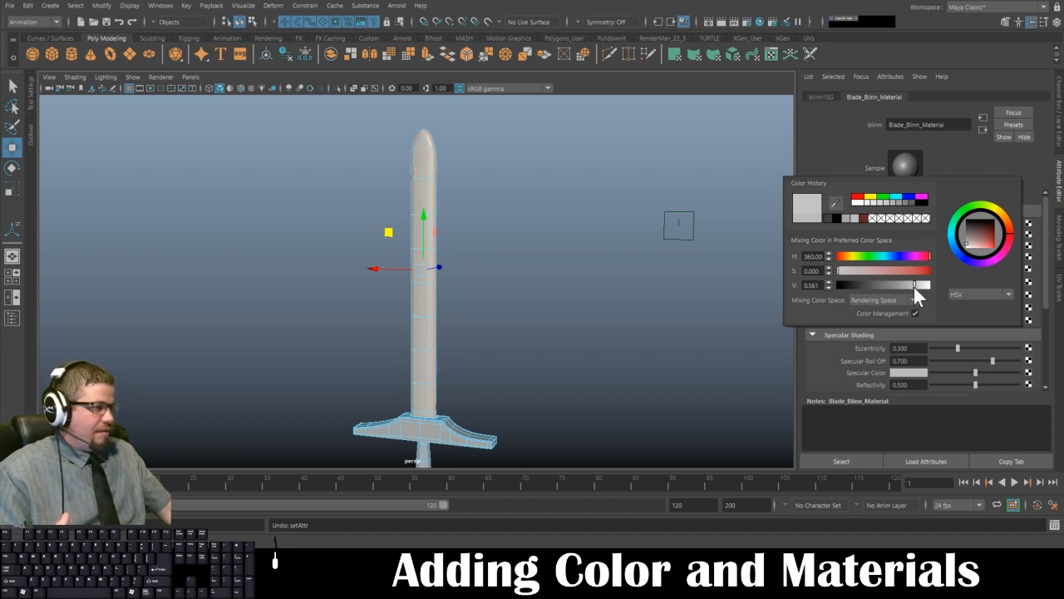
mouse_move(913, 287)
mouse_down()
mouse_move(878, 282)
mouse_move(913, 285)
mouse_up()
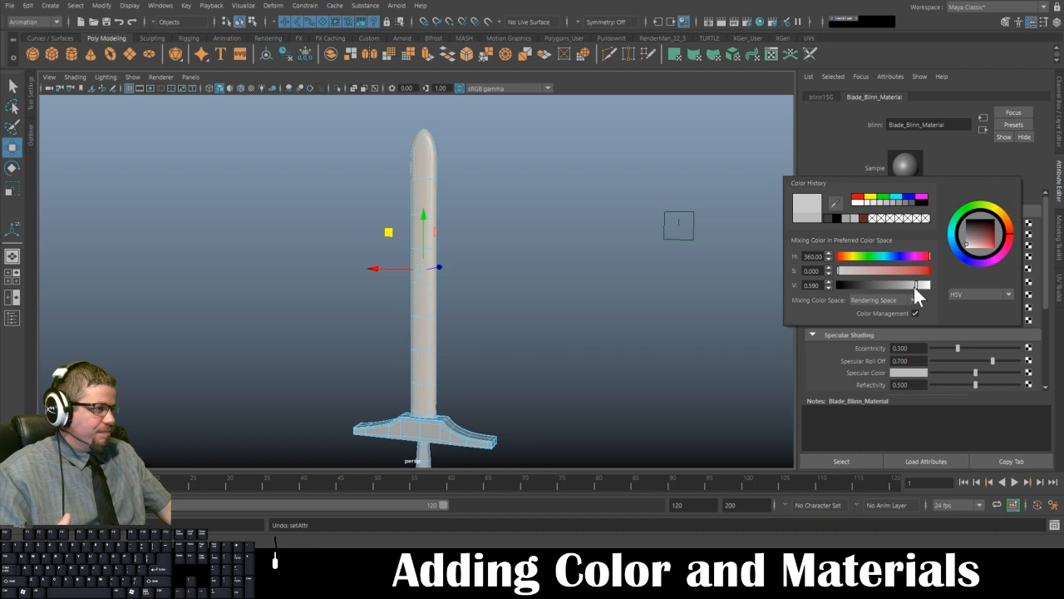
click(718, 296)
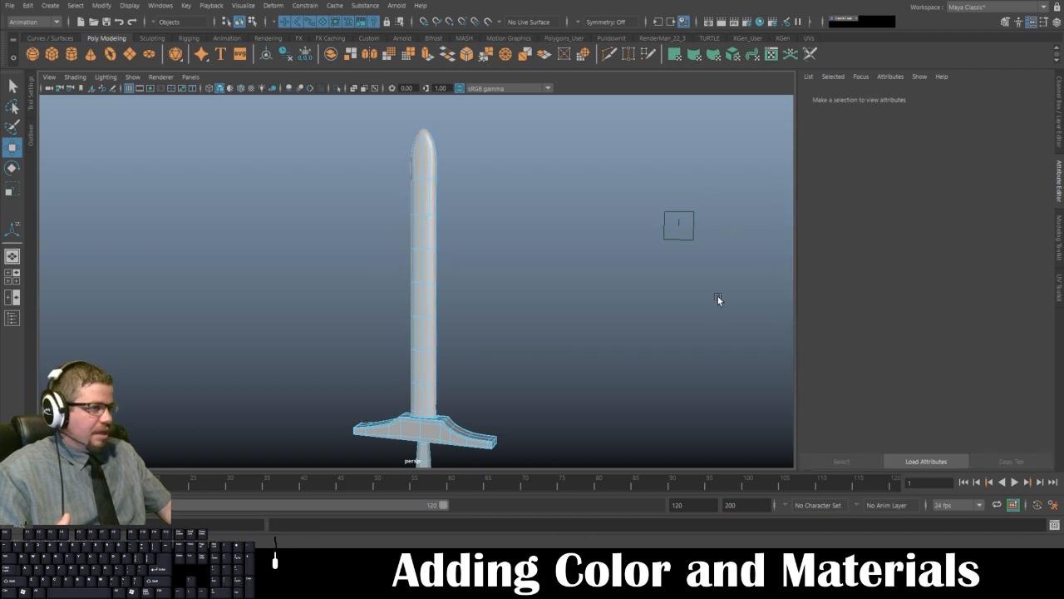
Step: Select the whole sword and inspect the color settings of its lambert1 material, leaving them as they are
click(429, 188)
click(538, 305)
click(434, 198)
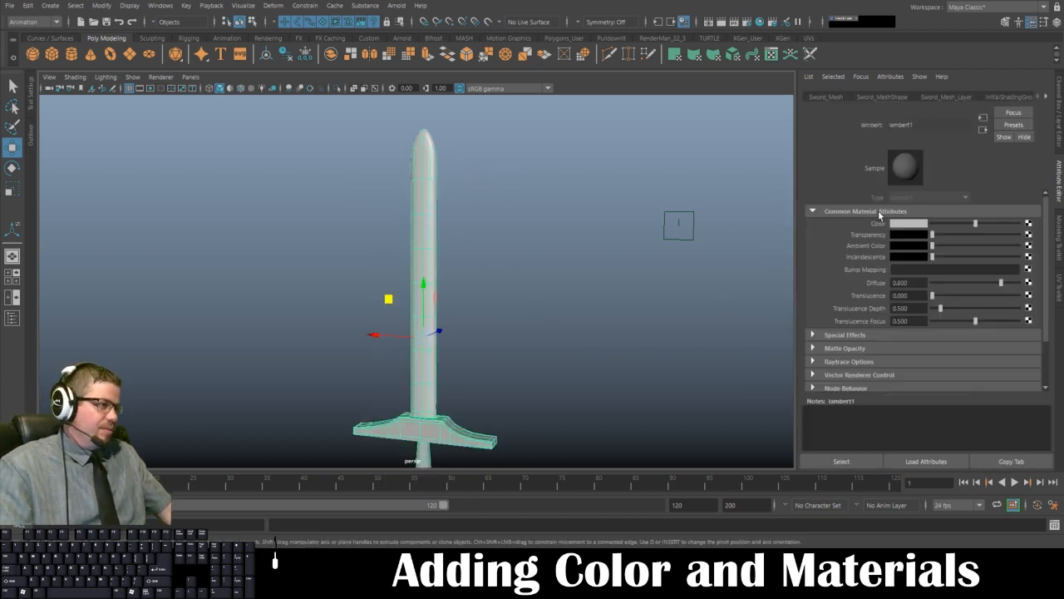
click(919, 223)
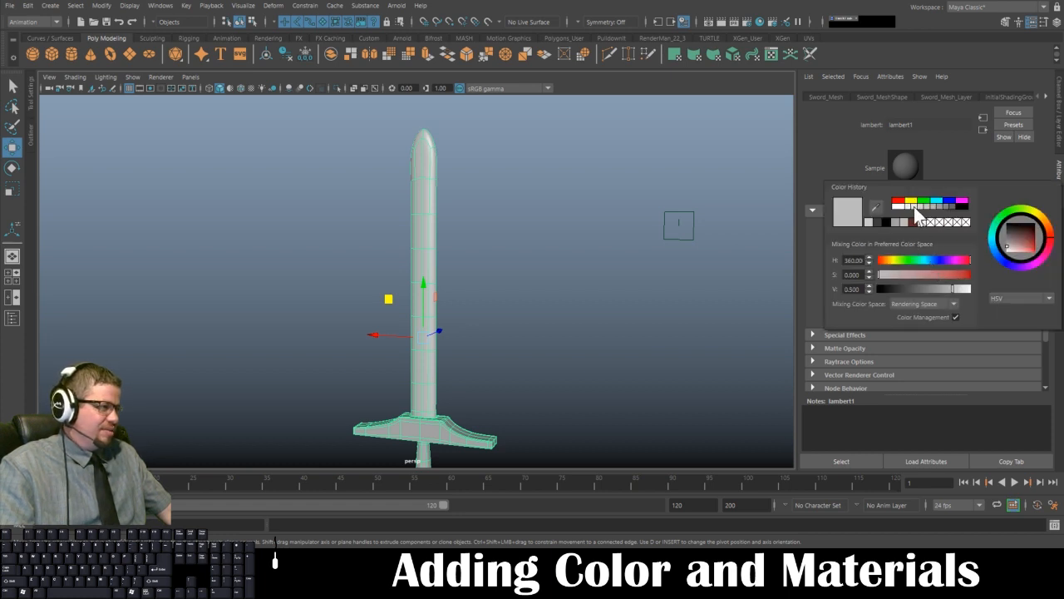
click(574, 286)
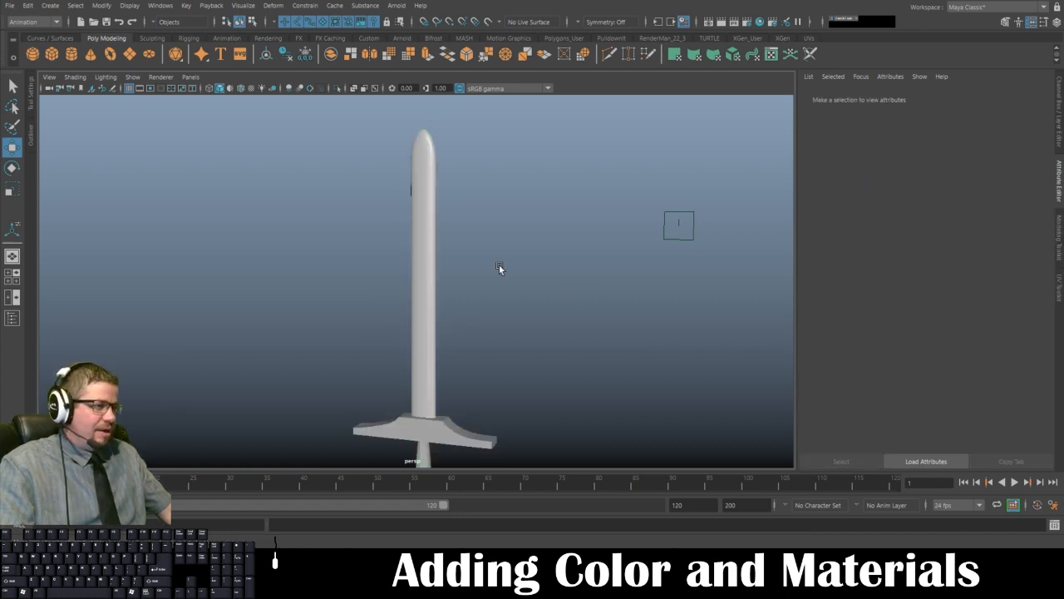
Step: Compare the shading of the blade with the guard and handle, with the sword selected and deselected
scroll(515, 283, up, 2)
alt+drag(522, 296, 499, 244)
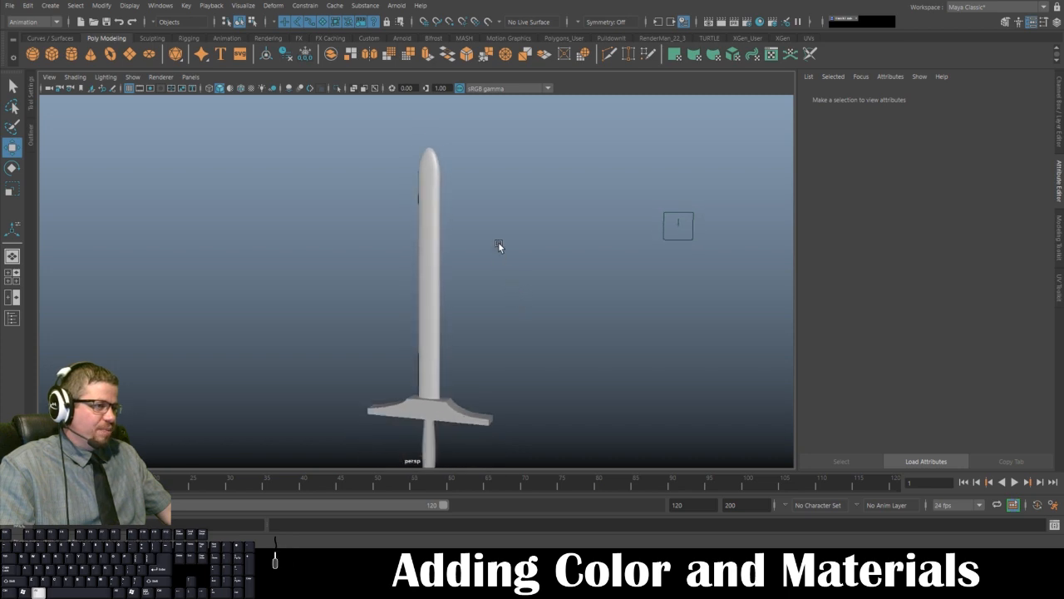
click(424, 259)
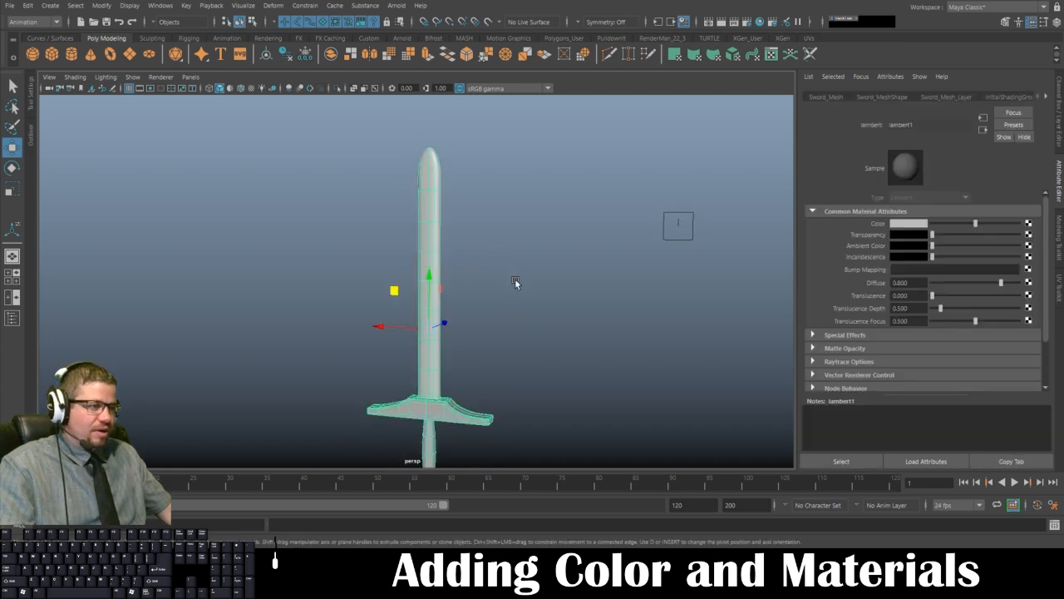
click(539, 293)
scroll(522, 287, up, 4)
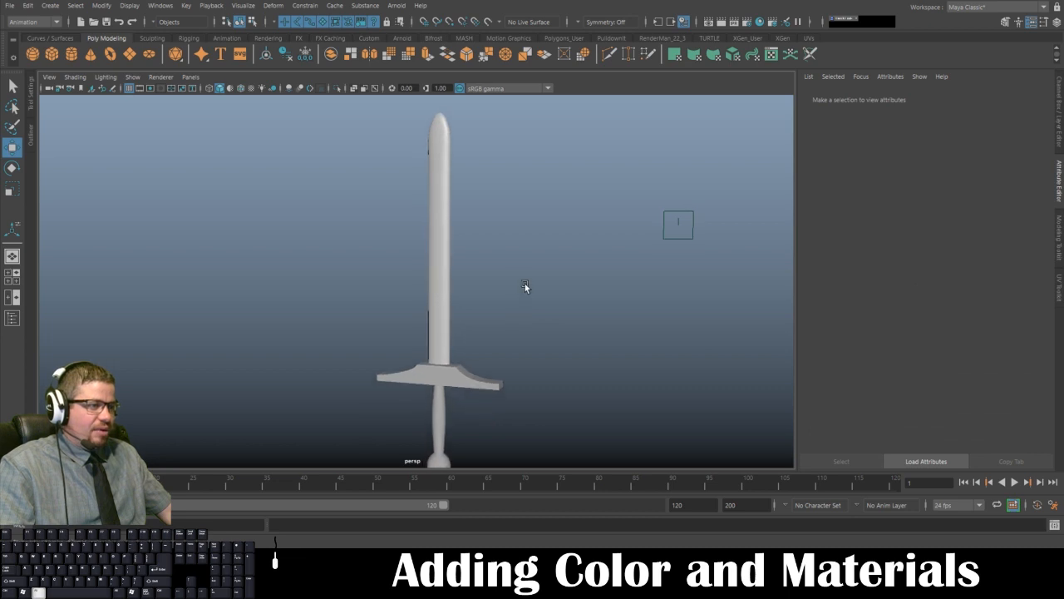
alt+drag(511, 221, 484, 291)
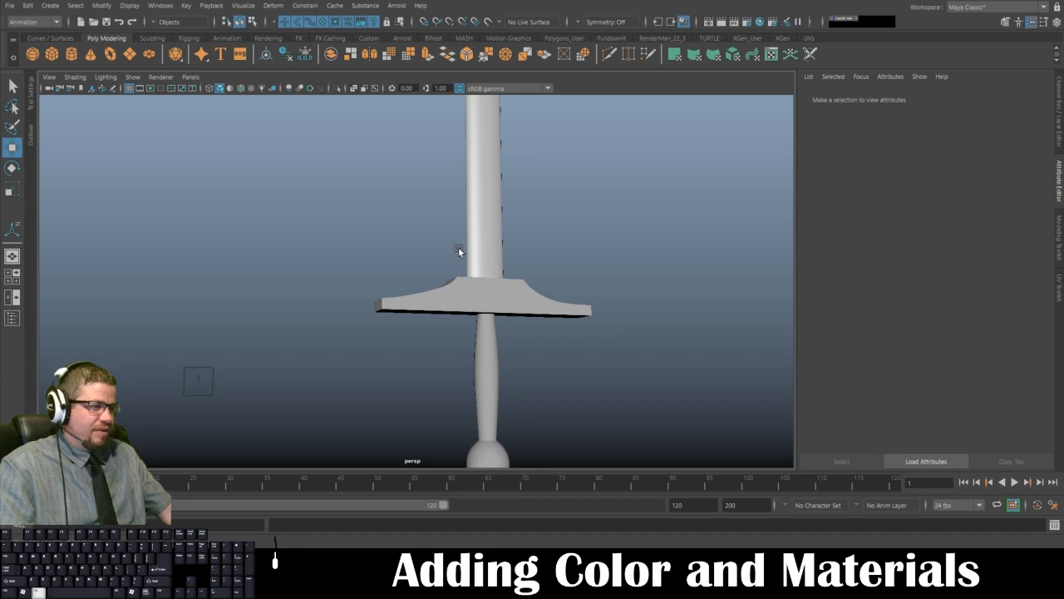
Step: Select the sword and raise the transparency of its lambert1 material to full white
alt+drag(458, 250, 449, 301)
click(450, 301)
alt+middle_drag(477, 327, 465, 281)
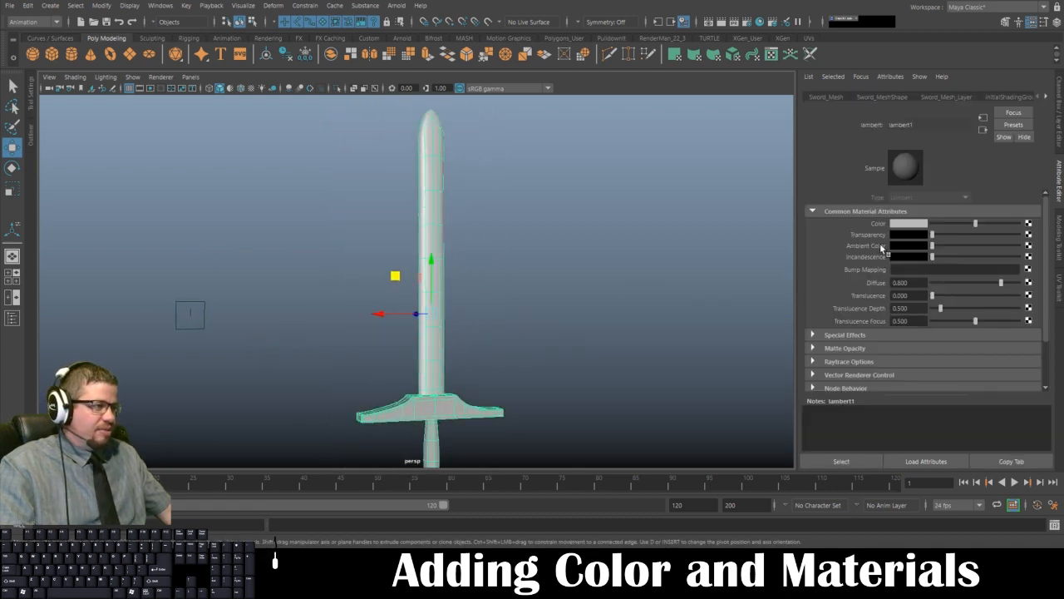
alt+drag(516, 275, 480, 275)
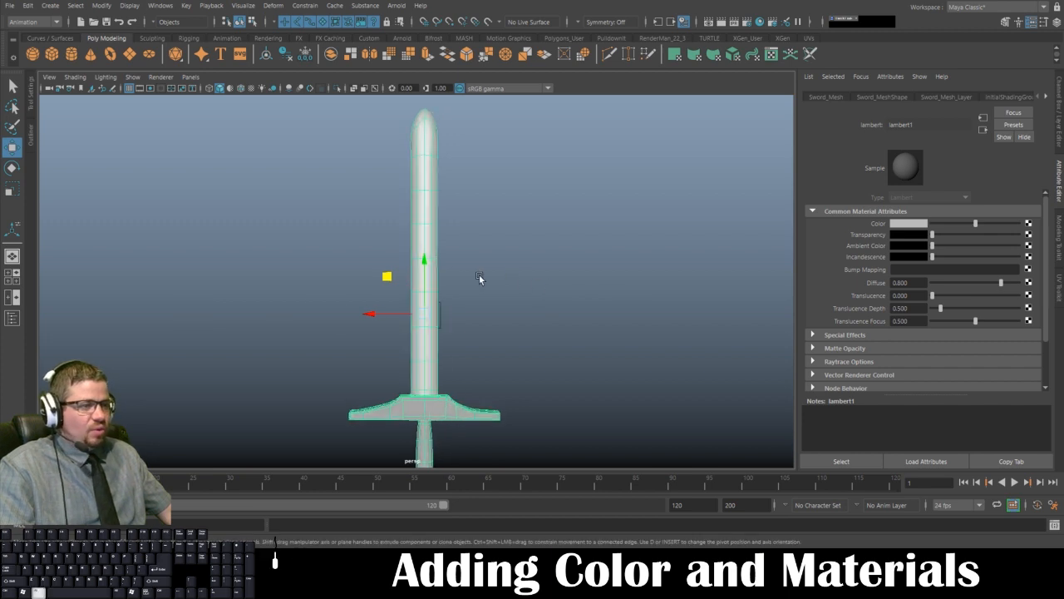
drag(931, 235, 1033, 241)
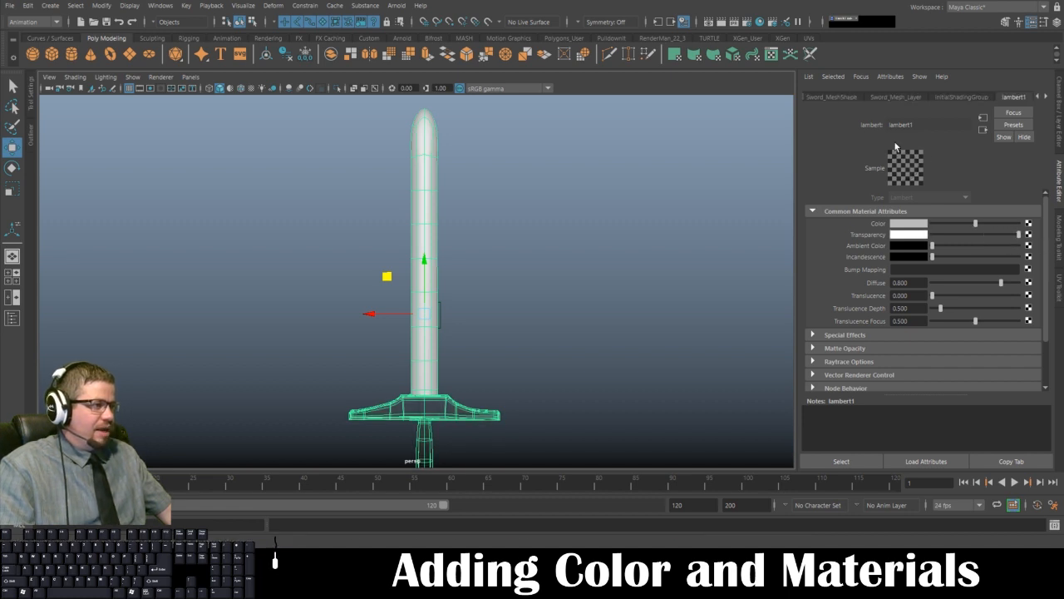
Step: Raise the transparency of Blade_Blinn_Material to full white, then clear the selection
click(1039, 97)
click(1033, 157)
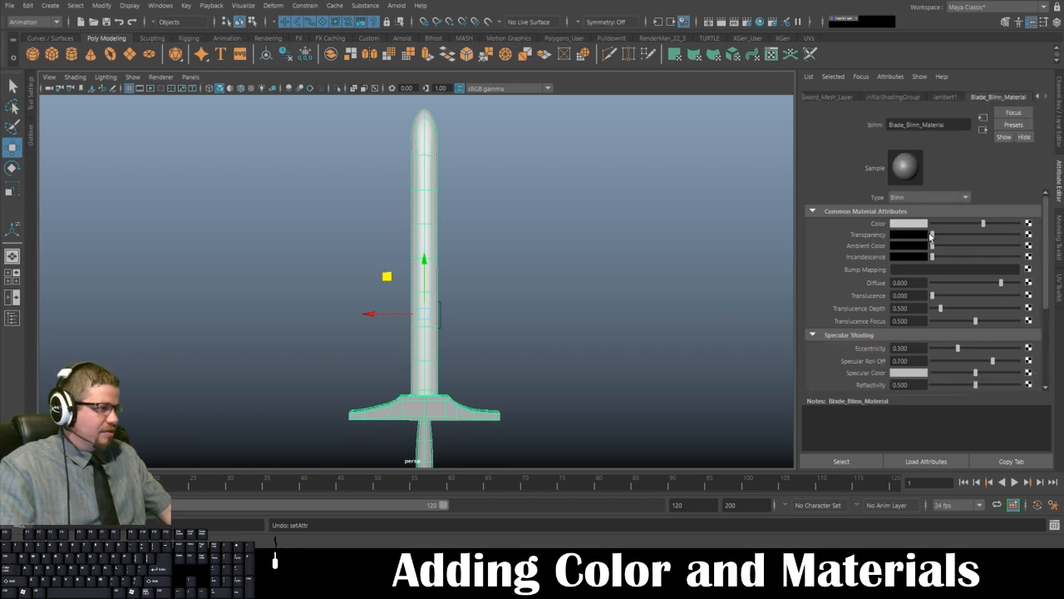
mouse_move(931, 234)
mouse_down()
mouse_move(1038, 249)
mouse_move(899, 239)
mouse_up()
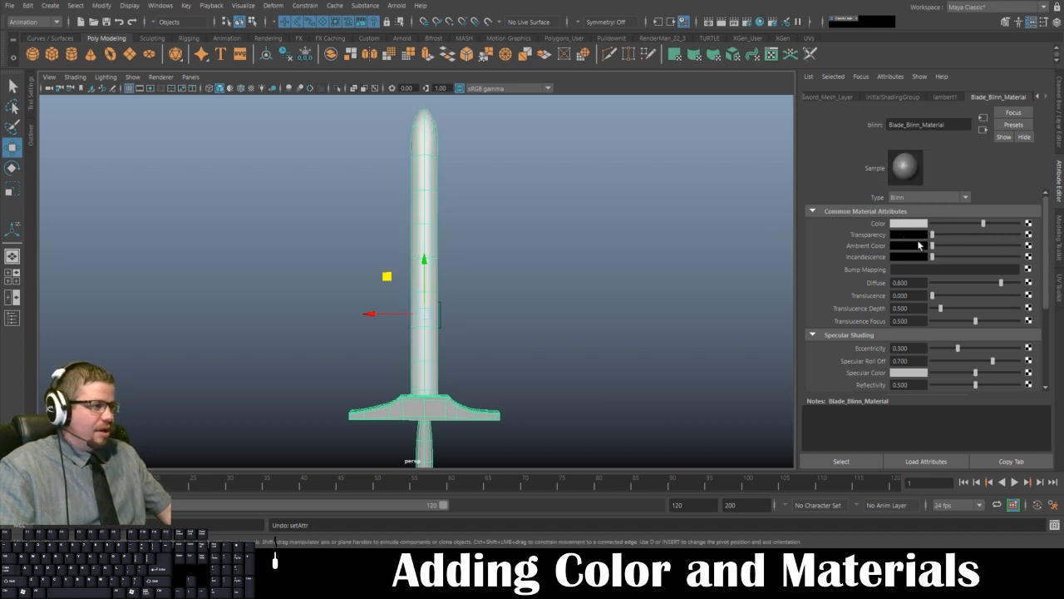
drag(931, 236, 1048, 242)
click(609, 281)
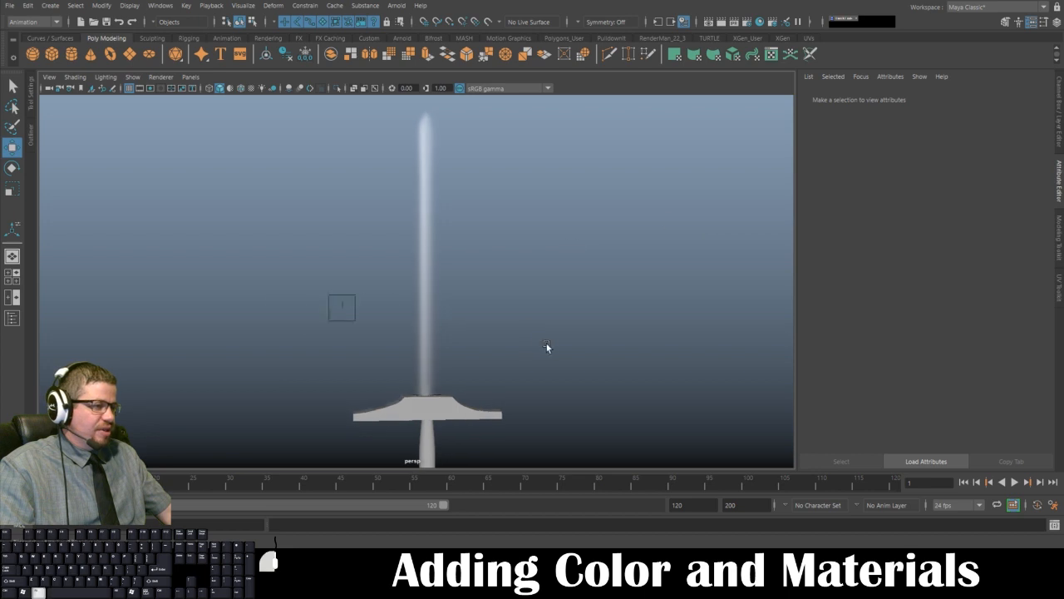
alt+drag(546, 349, 476, 259)
alt+middle_drag(477, 259, 435, 193)
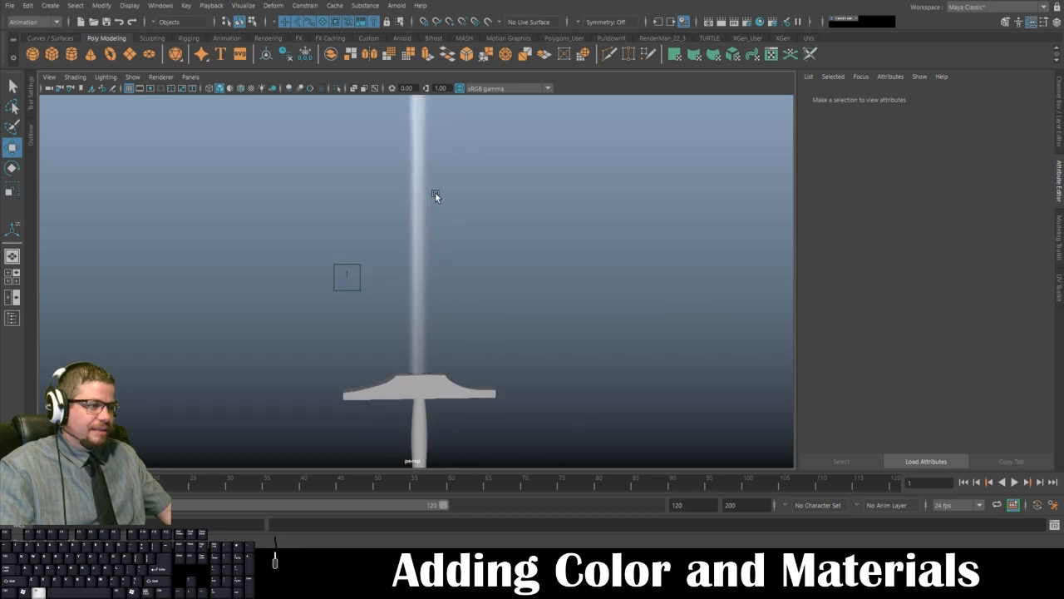
Step: Switch the sword to face selection and select the ring of faces at the top of the handle, just below the guard
click(410, 399)
alt+middle_drag(394, 325, 389, 251)
alt+right_drag(396, 295, 449, 422)
alt+middle_drag(449, 407, 442, 306)
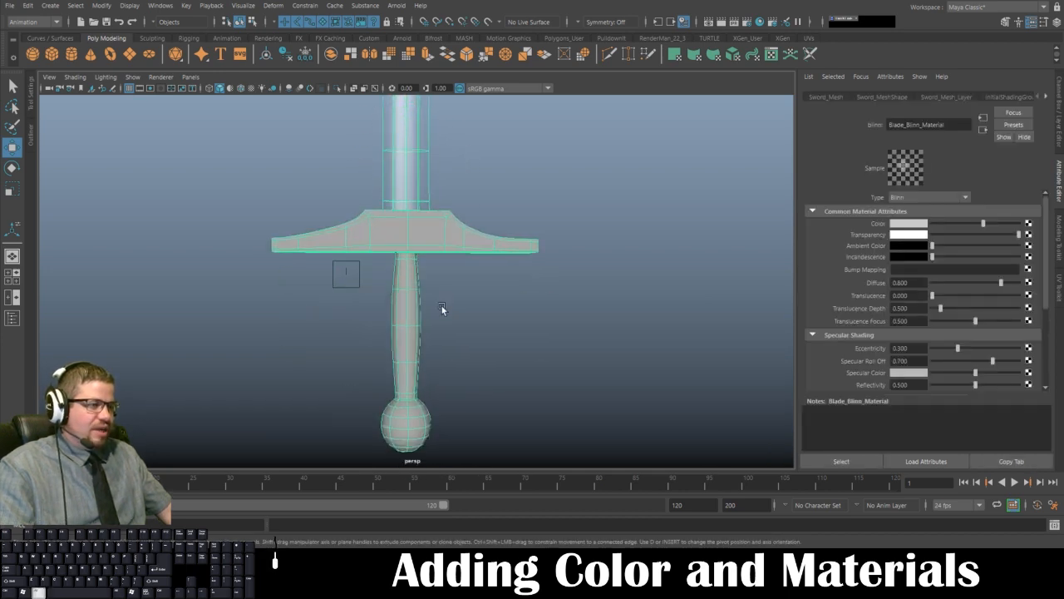
alt+right_drag(441, 306, 460, 399)
alt+drag(427, 316, 414, 282)
right_drag(399, 243, 421, 357)
click(393, 240)
click(366, 206)
shift+double_click(360, 202)
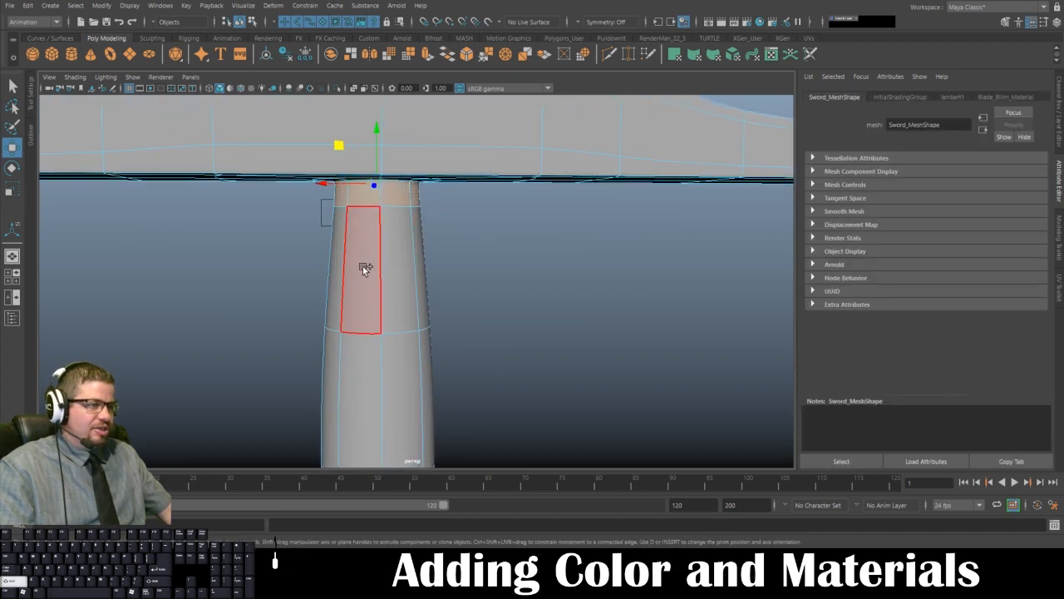
shift+click(362, 267)
key(ctrl+z)
Step: Extend the face selection over the whole handle, including the narrow ring of faces just above the pommel
alt+right_drag(363, 284, 306, 244)
alt+middle_drag(405, 370, 404, 231)
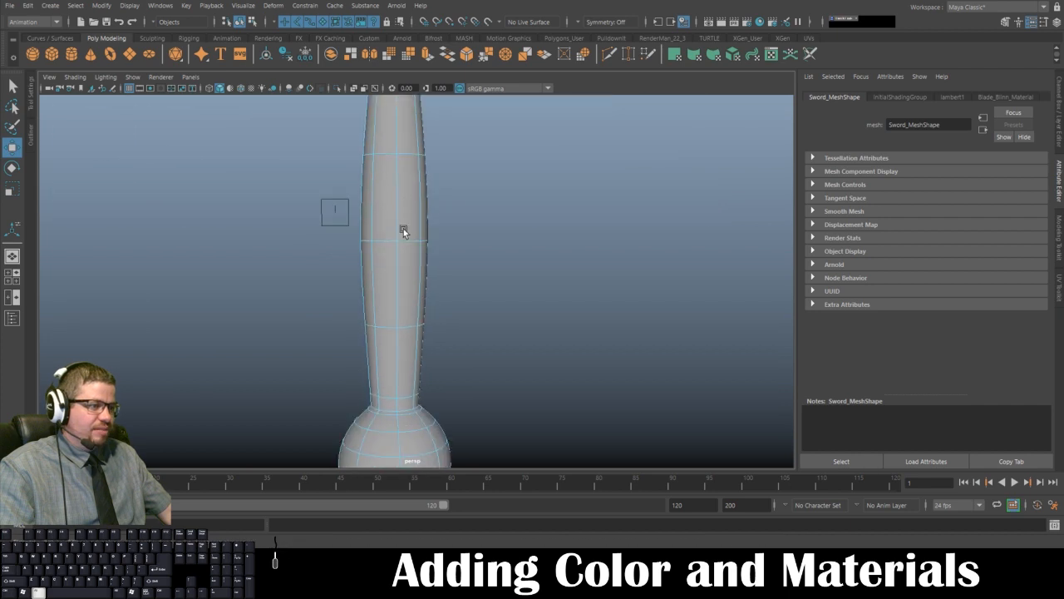
alt+right_drag(383, 254, 351, 198)
drag(361, 170, 451, 333)
scroll(432, 214, up, 5)
shift+click(404, 286)
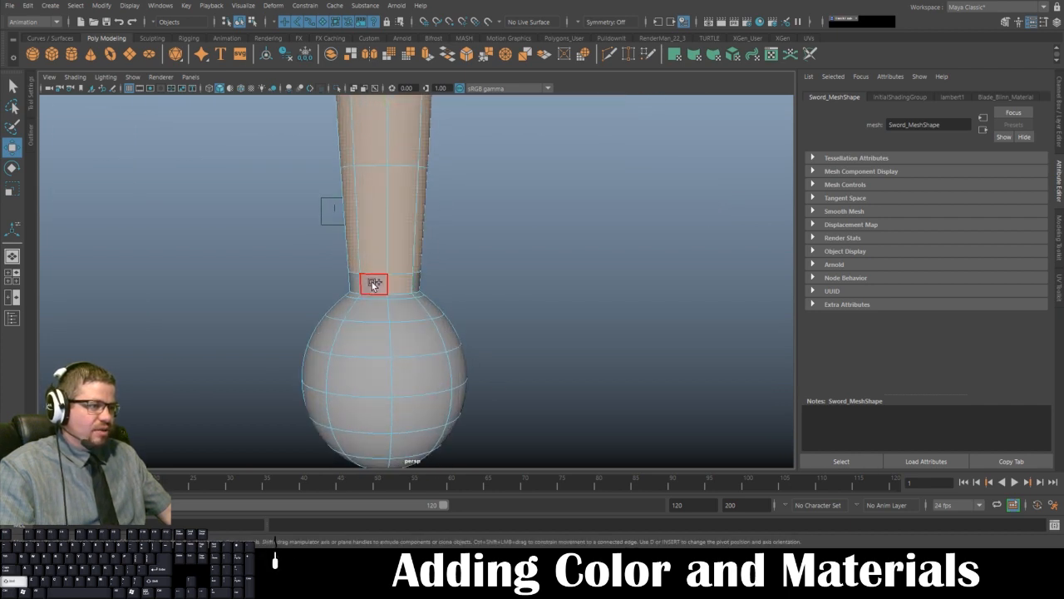
shift+double_click(374, 284)
alt+right_drag(471, 366, 401, 270)
alt+middle_drag(400, 271, 422, 368)
alt+right_drag(422, 369, 391, 266)
alt+drag(390, 267, 415, 220)
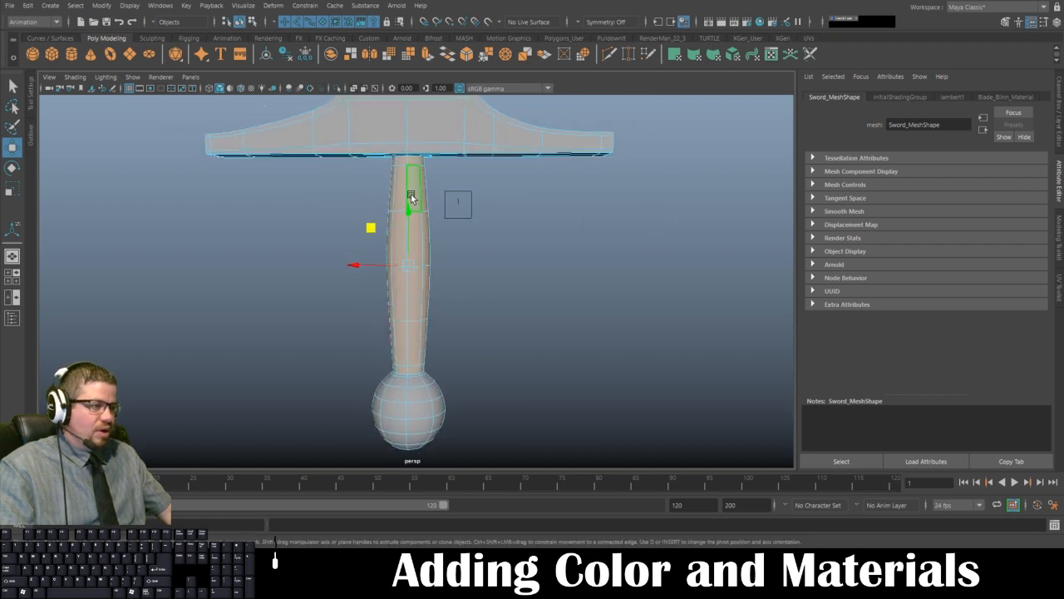
Step: Assign a new Lambert material to the selected handle faces and name it Handle_Lambert_Material
right_drag(411, 193, 434, 459)
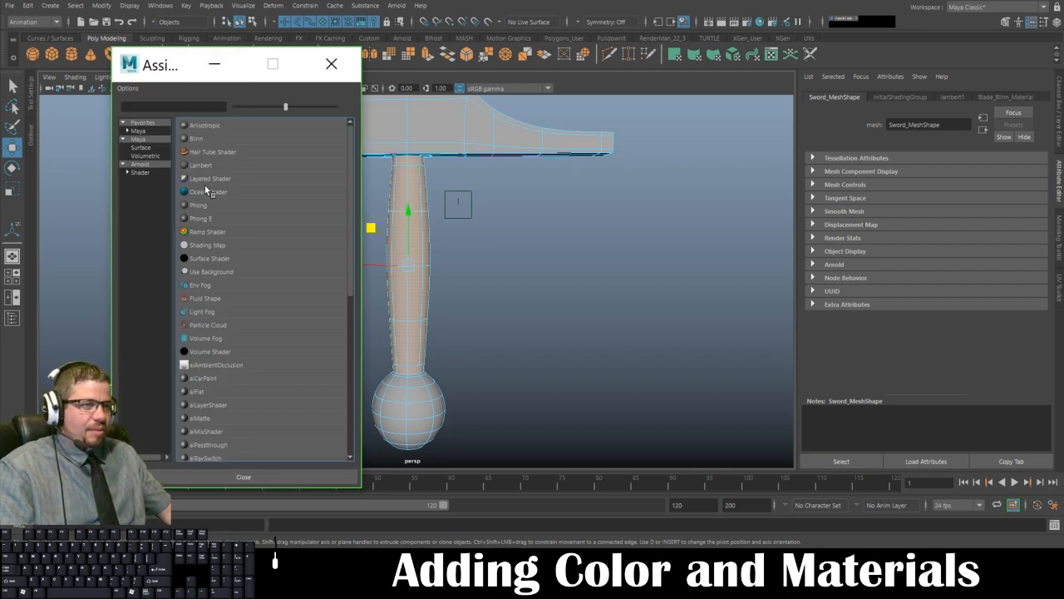
click(211, 167)
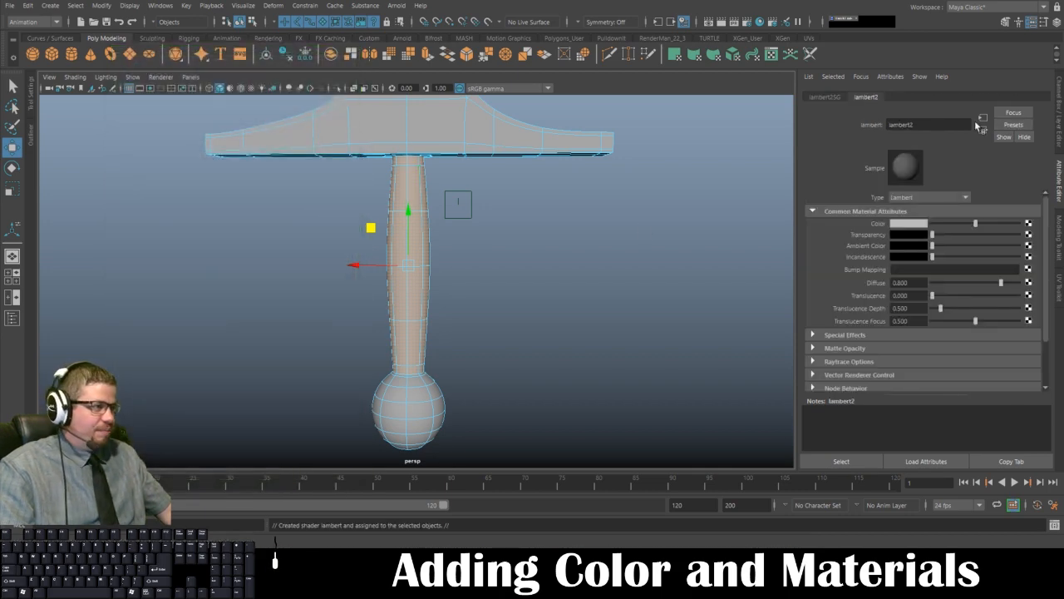
click(911, 125)
text(Ha)
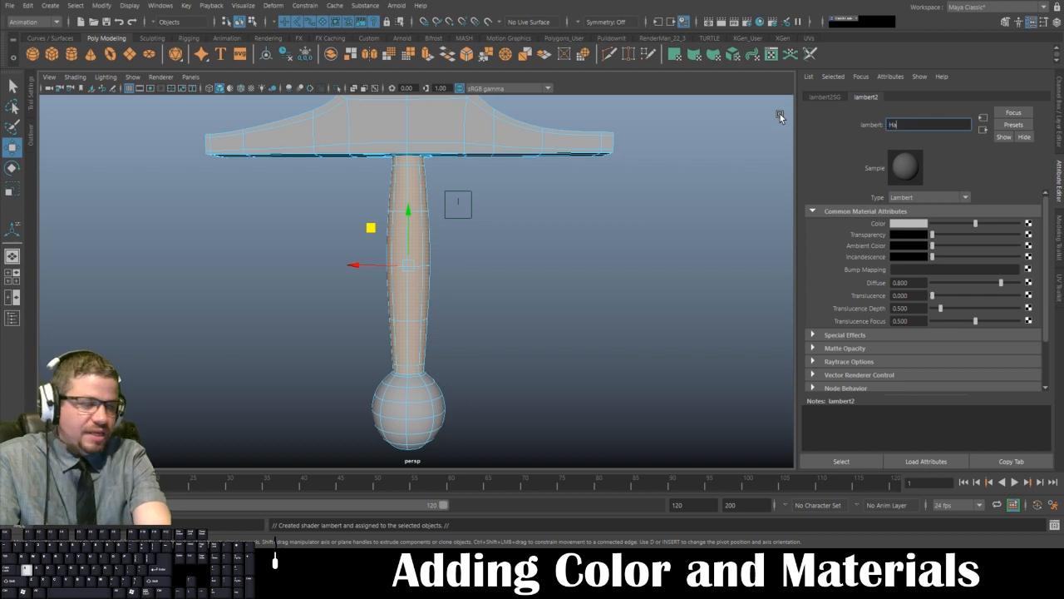
text(ndle_)
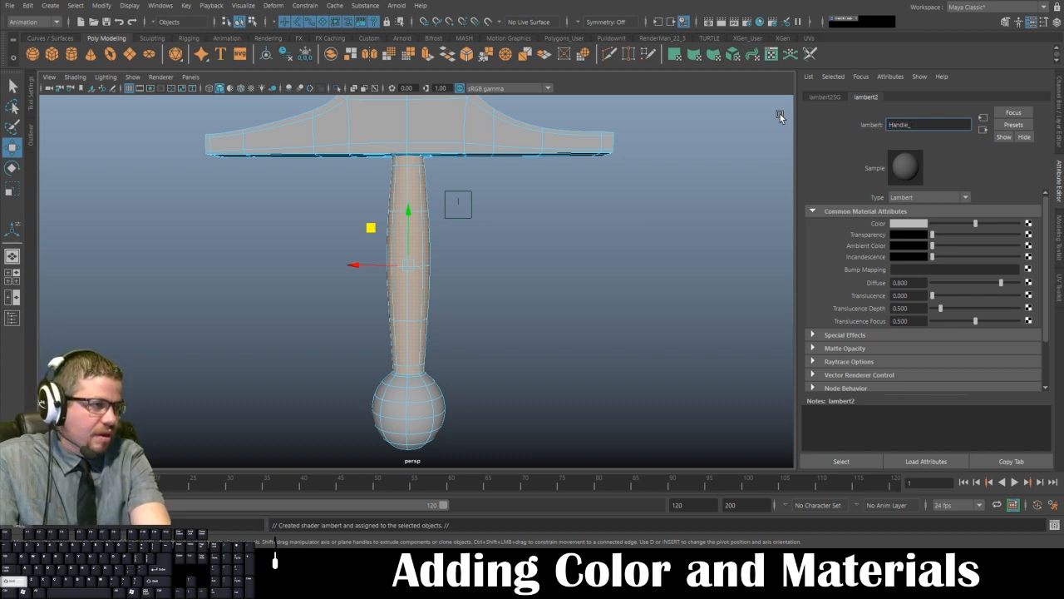
text(Lambert)
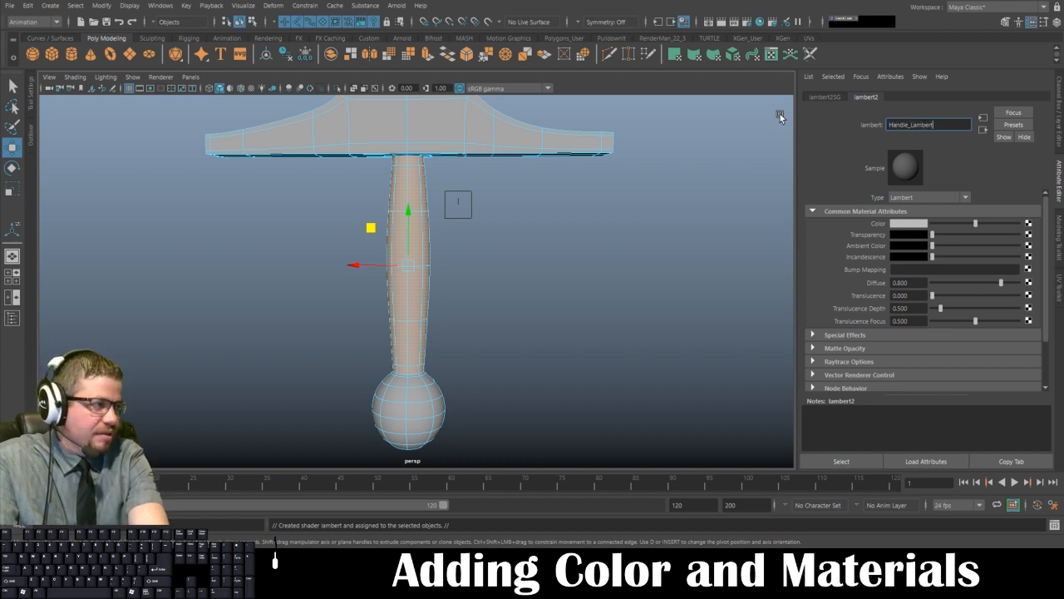
text(_Material)
key(Return)
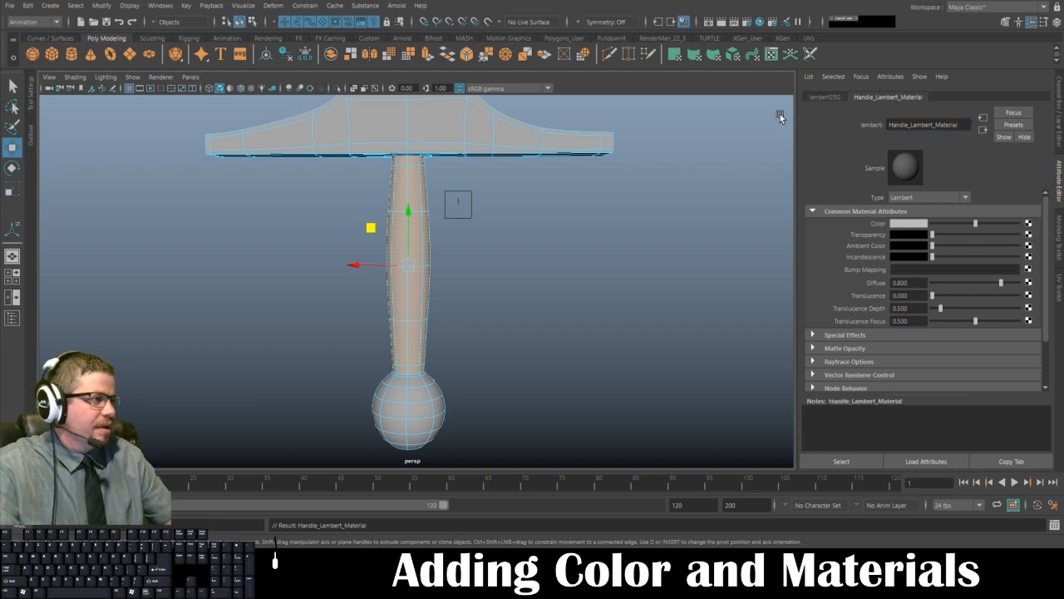
Step: Set the color of Handle_Lambert_Material to the dark red from the color history, then clear the selection
click(925, 224)
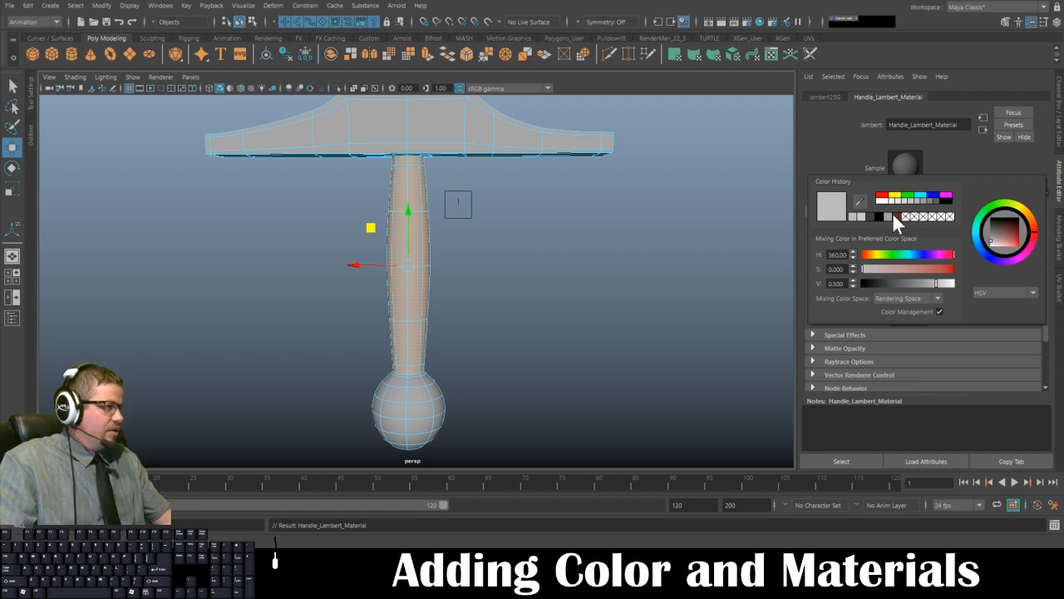
click(896, 216)
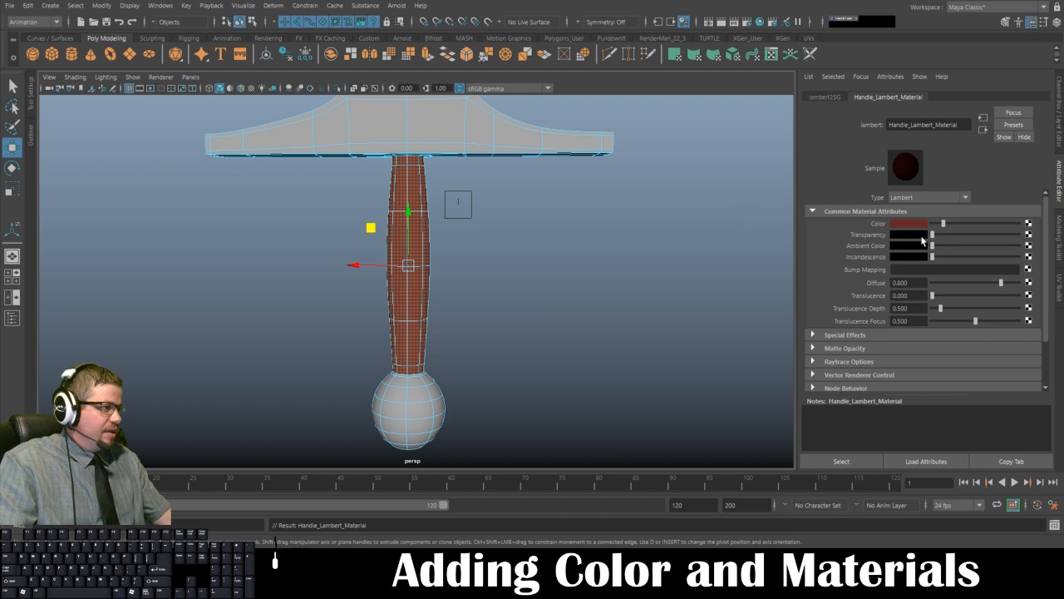
click(444, 240)
Step: Select the sword, raise the transparency of Handle_Lambert_Material to full white, and clear the selection
click(415, 240)
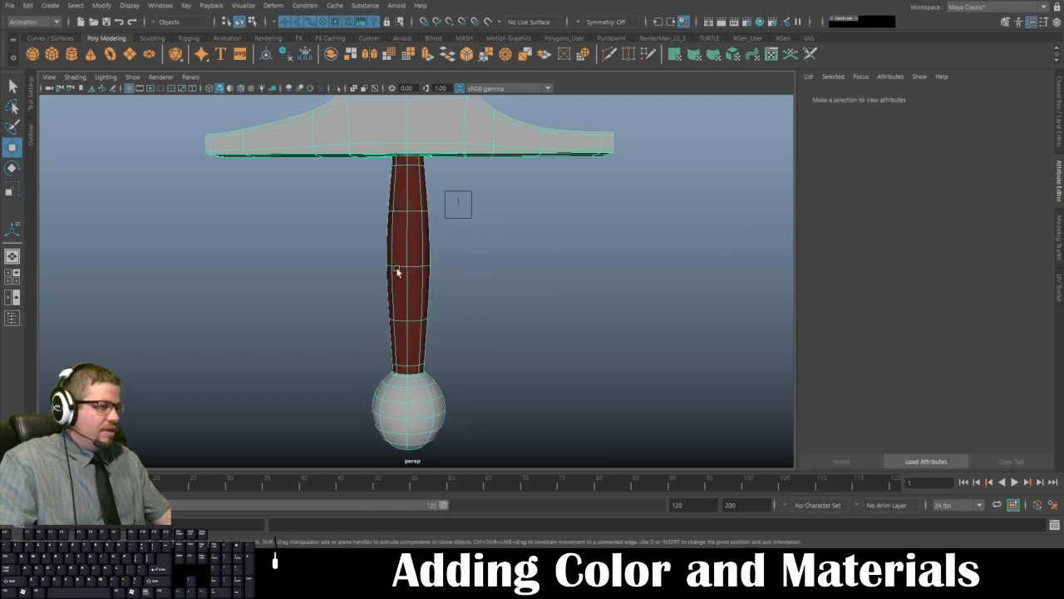
click(1046, 99)
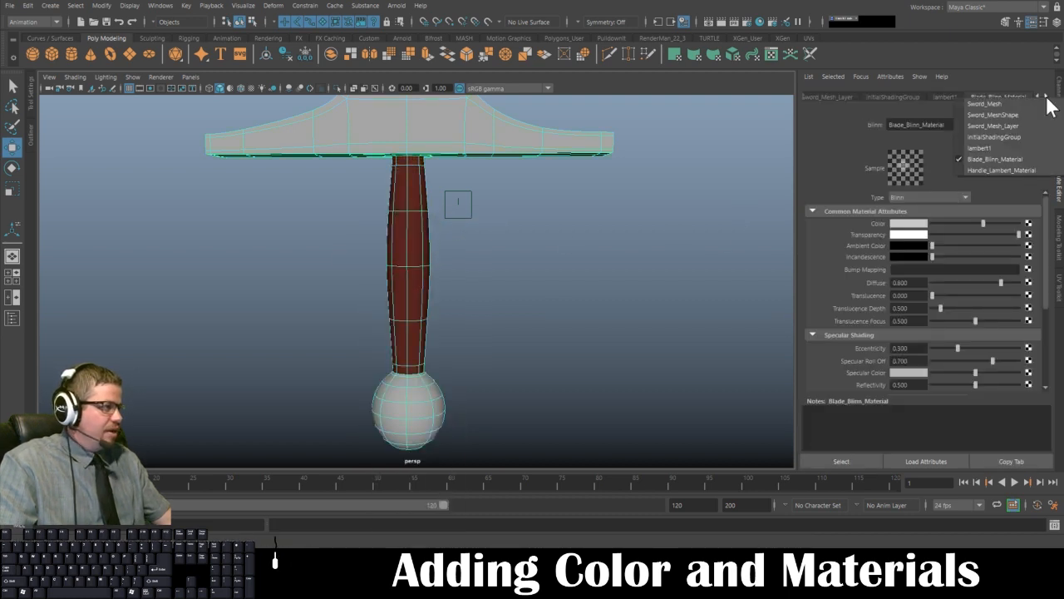
click(1022, 170)
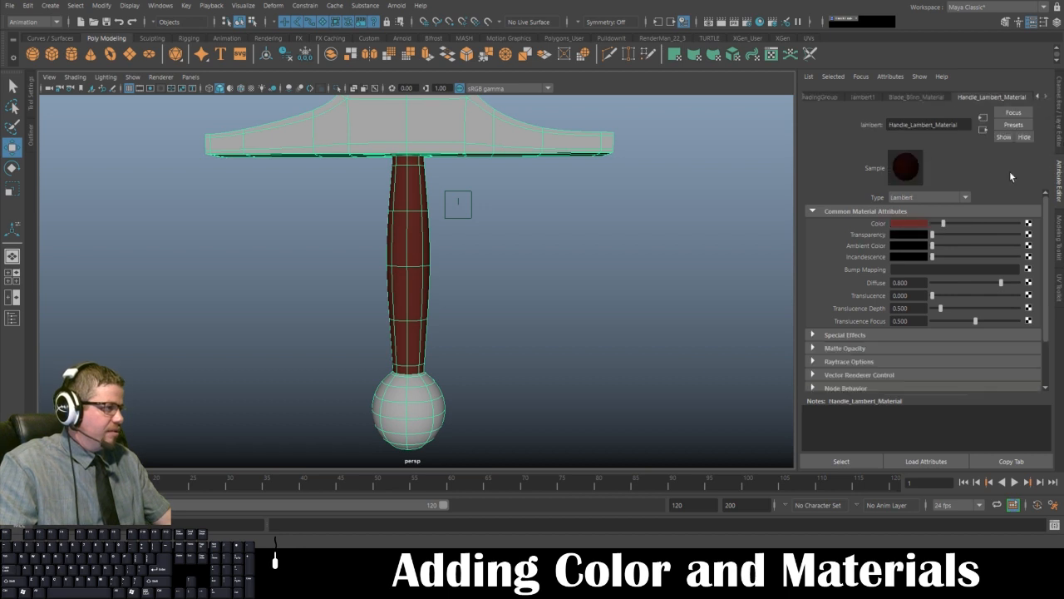
drag(932, 239, 1022, 239)
click(563, 199)
alt+middle_drag(562, 200, 562, 236)
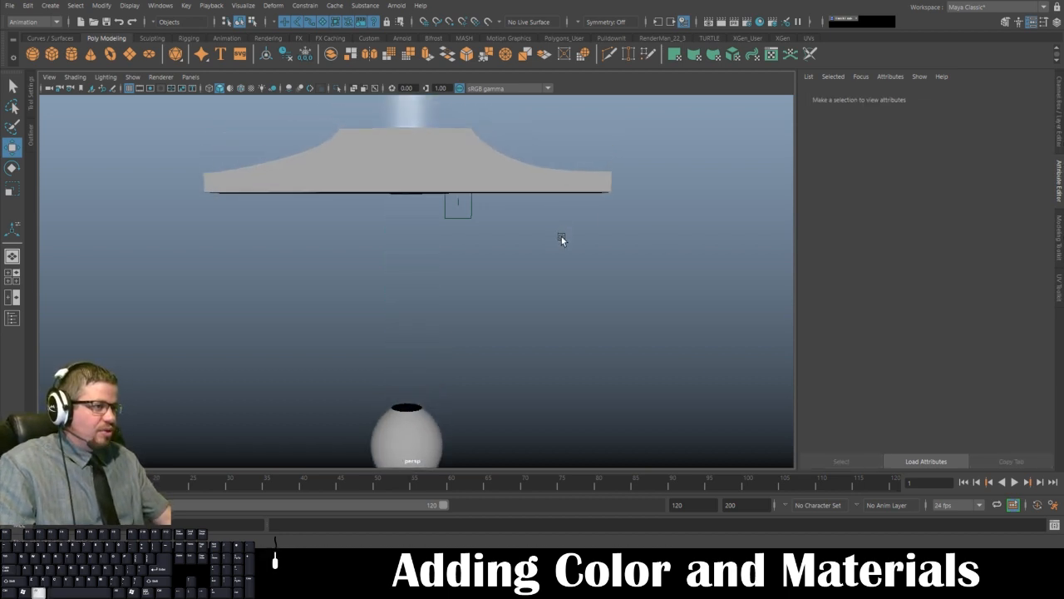
Step: Examine the sword with its transparent materials from several angles, both selected and deselected
alt+right_drag(561, 236, 399, 117)
alt+drag(414, 127, 418, 154)
alt+middle_drag(419, 187, 392, 156)
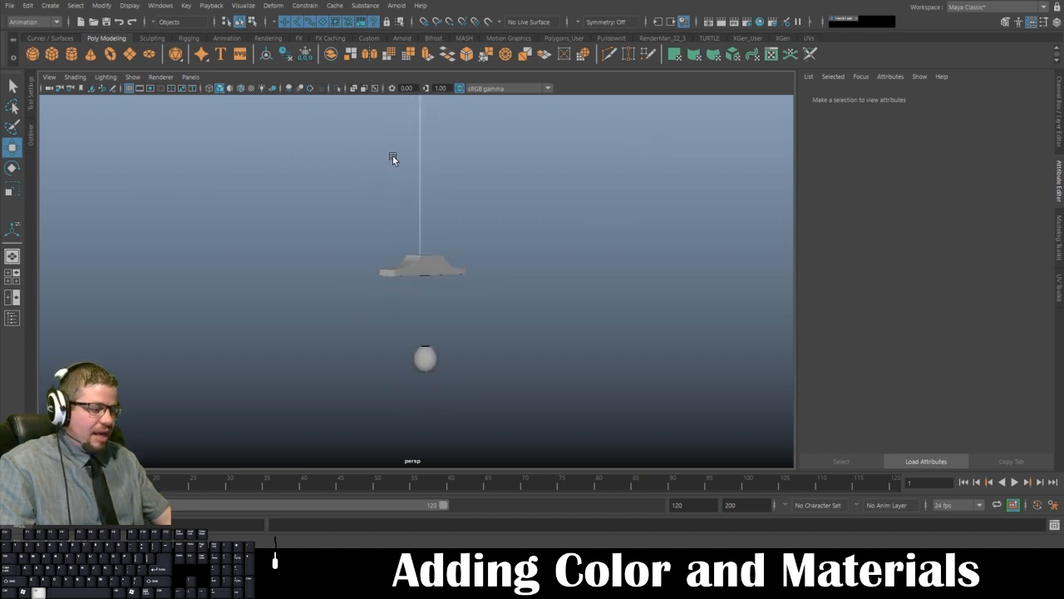
alt+drag(361, 189, 387, 248)
drag(565, 284, 212, 299)
alt+middle_drag(457, 266, 461, 375)
alt+right_drag(461, 375, 387, 294)
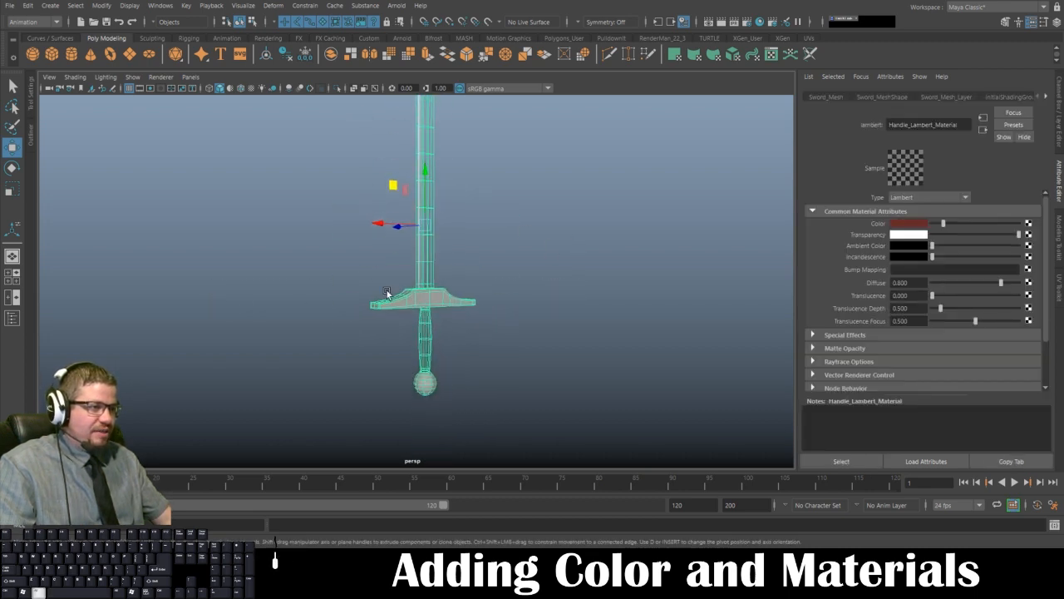
alt+drag(388, 295, 376, 299)
click(605, 342)
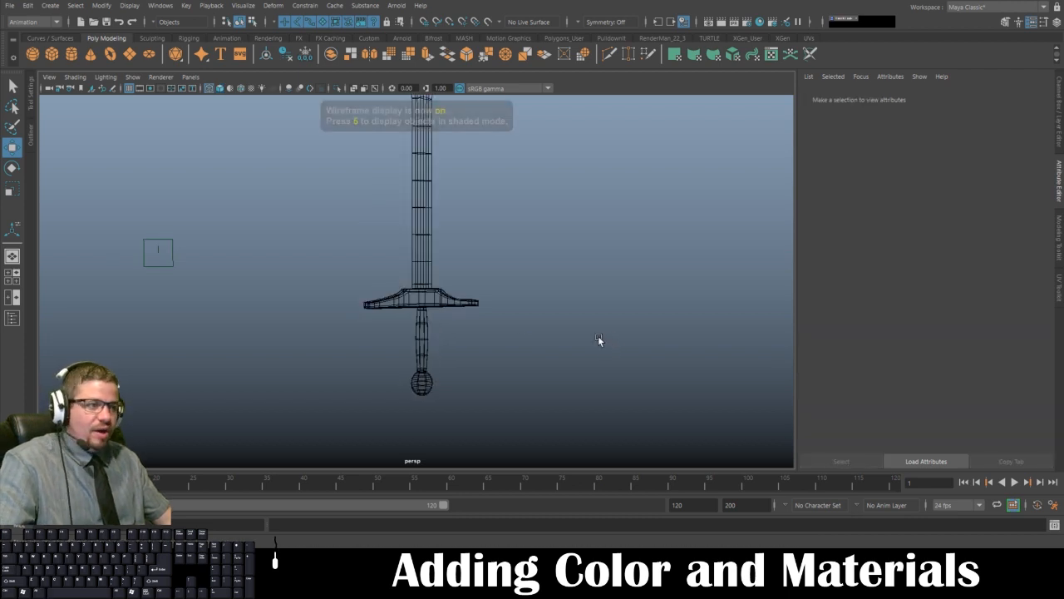
Step: Compare the sword in wireframe and shaded display, and inspect the area between guard and pommel
key(4)
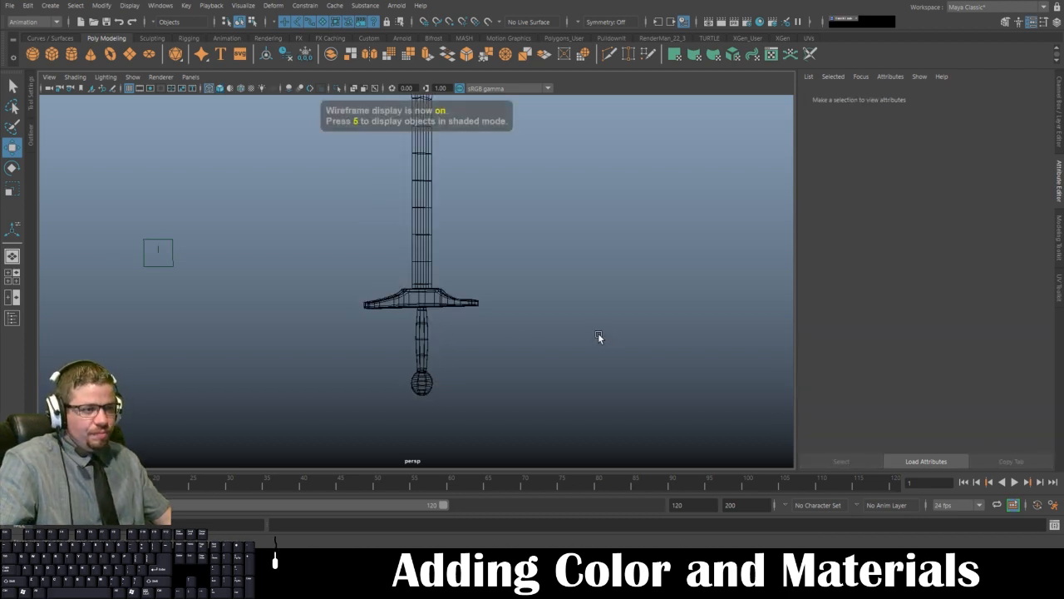
key(5)
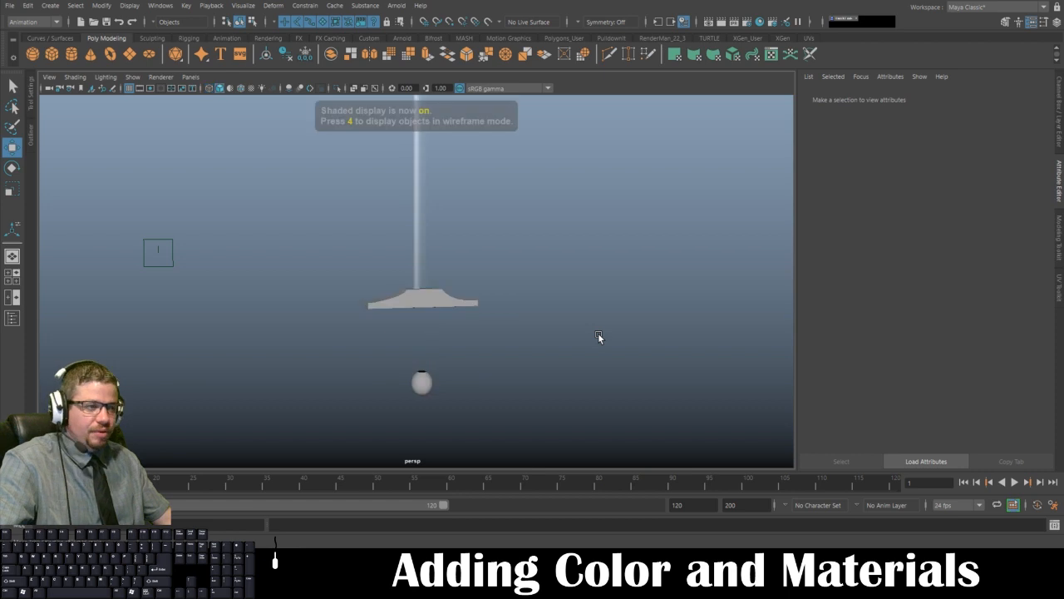
alt+drag(595, 329, 477, 306)
click(409, 327)
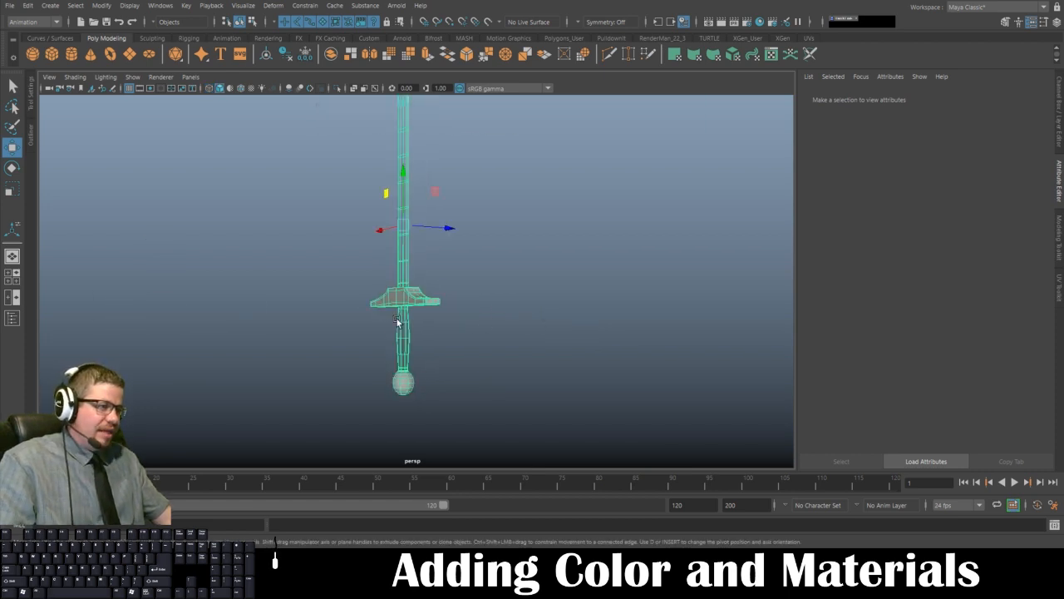
click(437, 337)
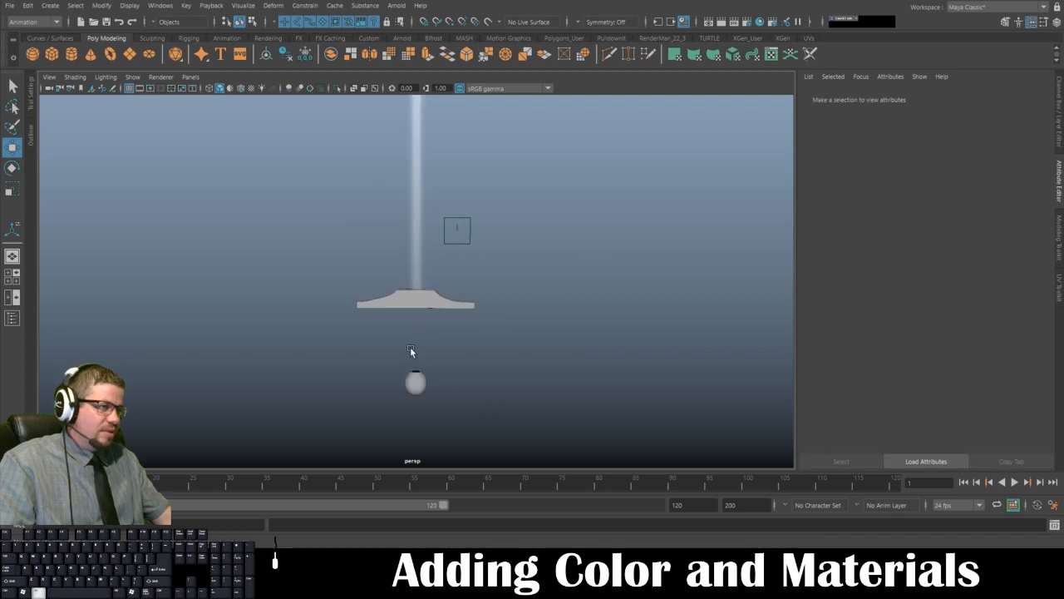
alt+drag(411, 352, 390, 312)
alt+drag(410, 359, 468, 349)
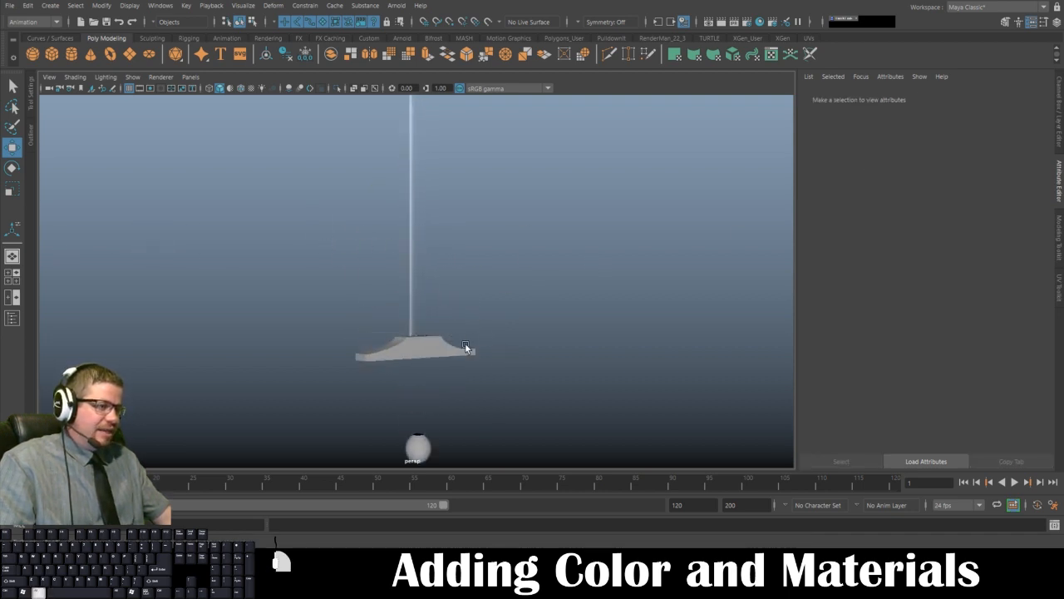
alt+drag(352, 247, 405, 297)
Step: Select the sword and lower the transparency of Handle_Lambert_Material to black, then clear the selection
click(411, 314)
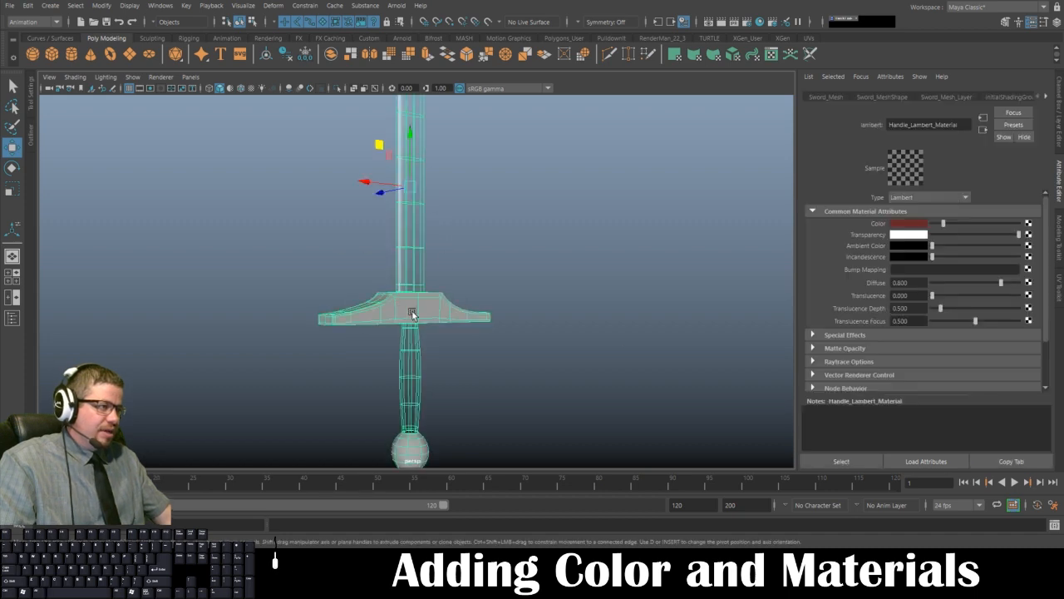
click(1046, 96)
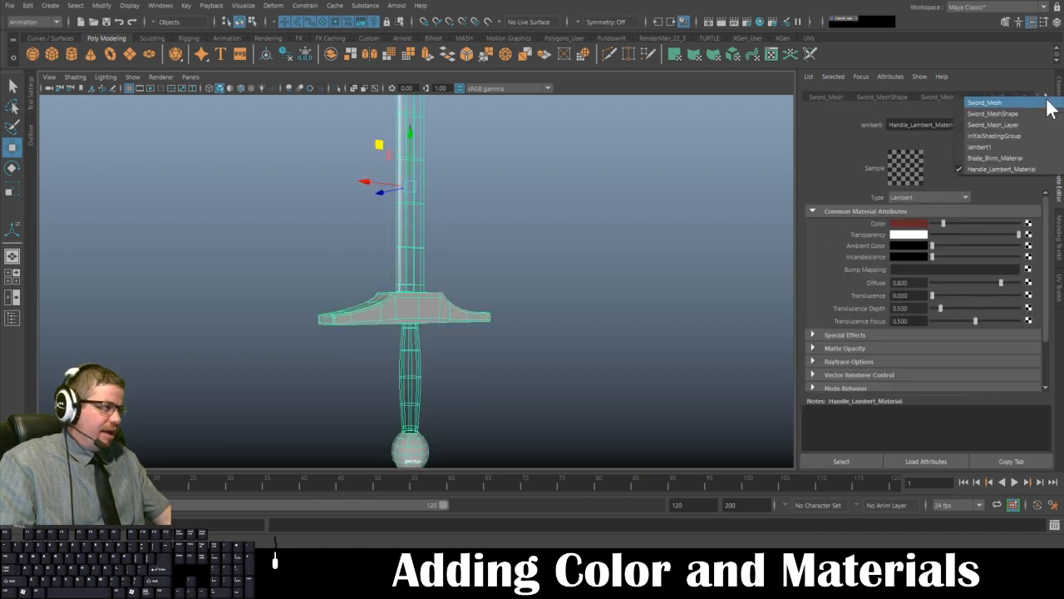
click(1010, 168)
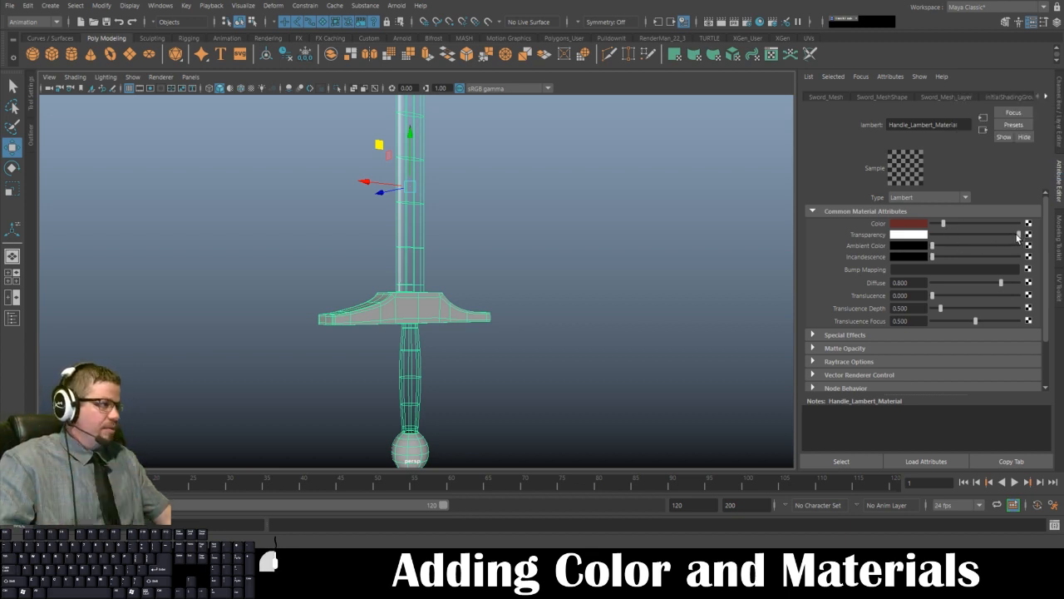
drag(1016, 236, 930, 236)
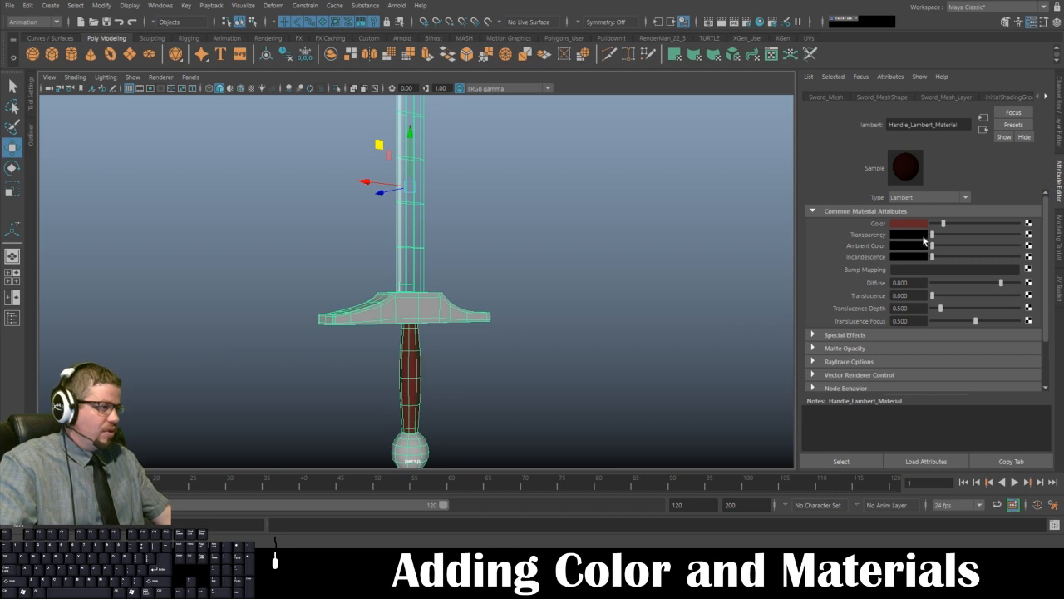
click(537, 418)
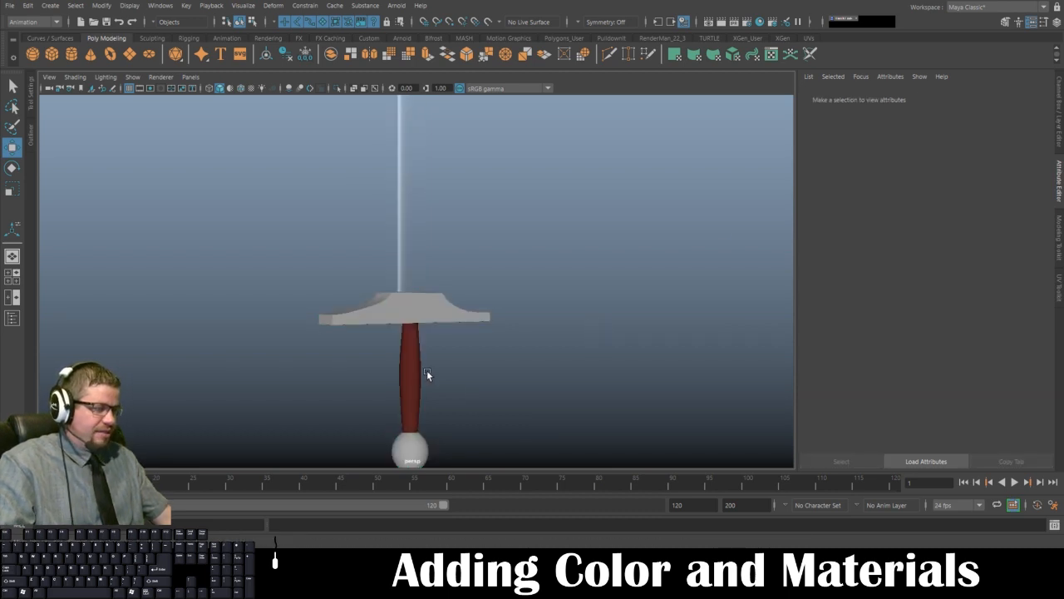
click(424, 309)
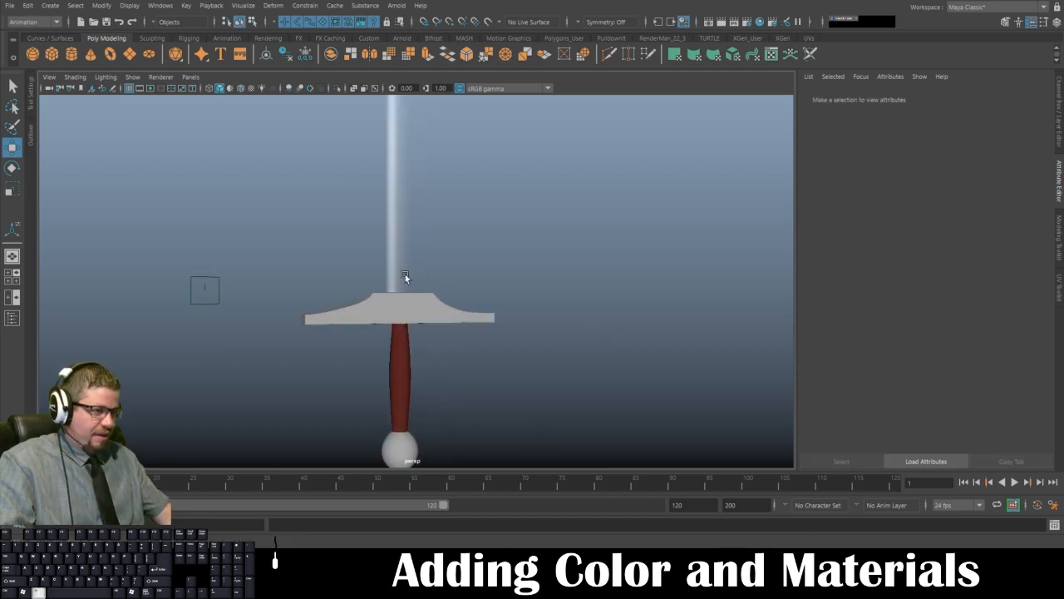
Step: Select the sword, lower the transparency of Blade_Blinn_Material to black, and clear the selection
alt+drag(404, 267, 689, 267)
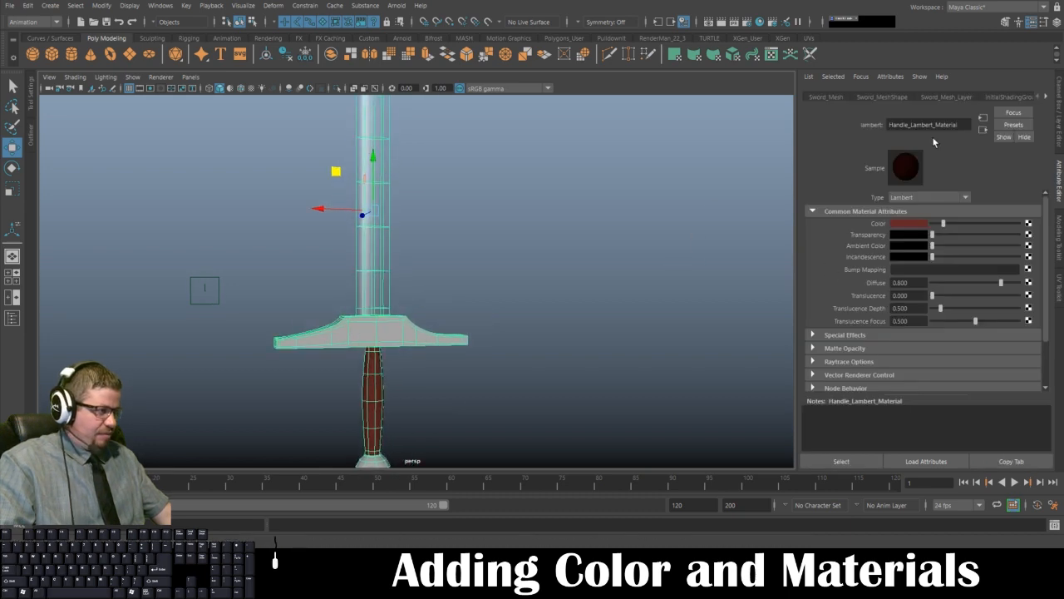
click(1034, 100)
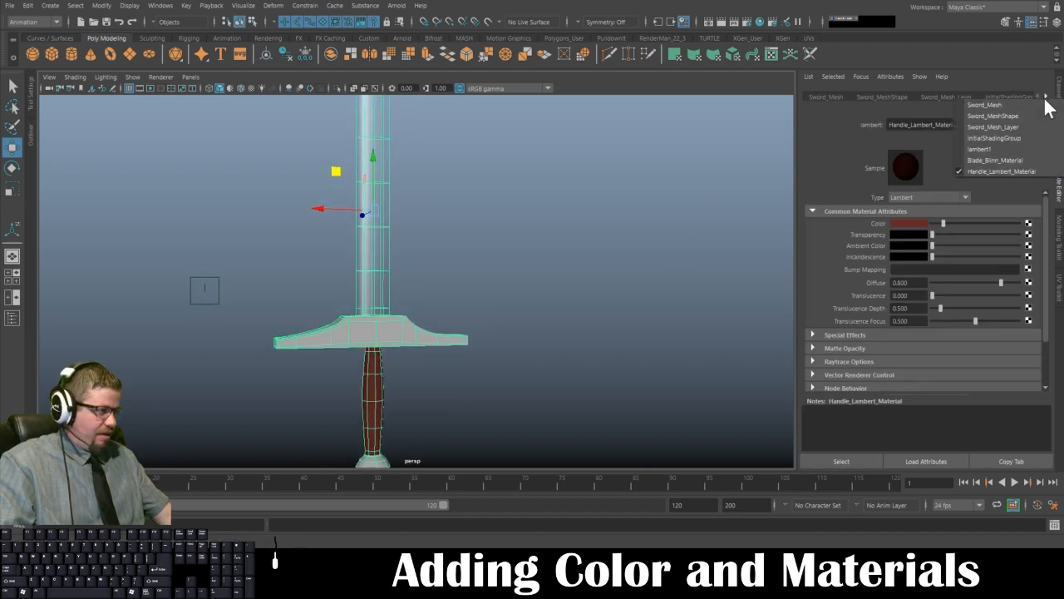
click(1021, 161)
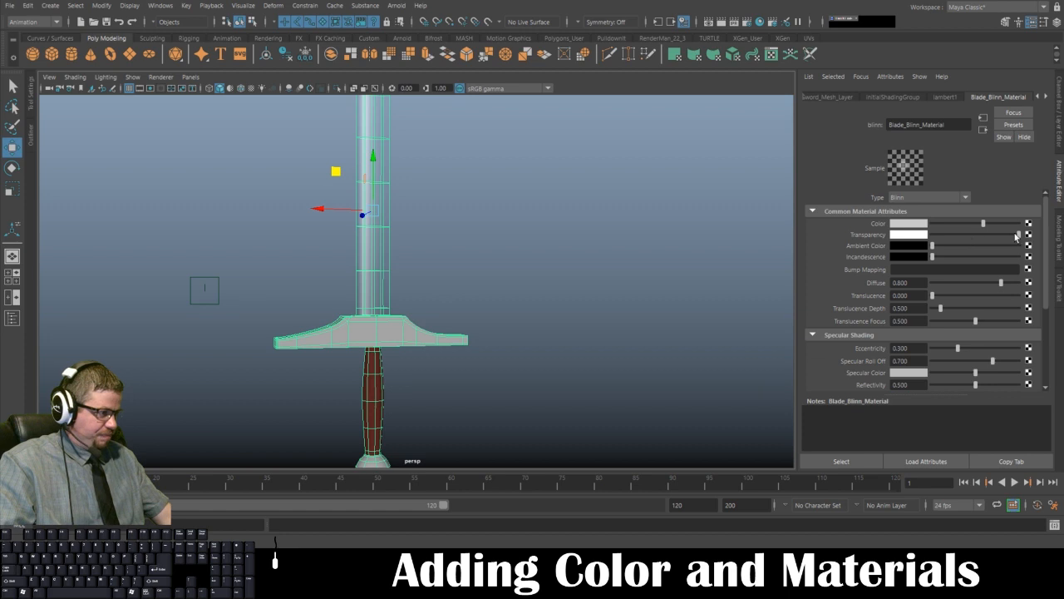
drag(1016, 236, 931, 244)
click(502, 250)
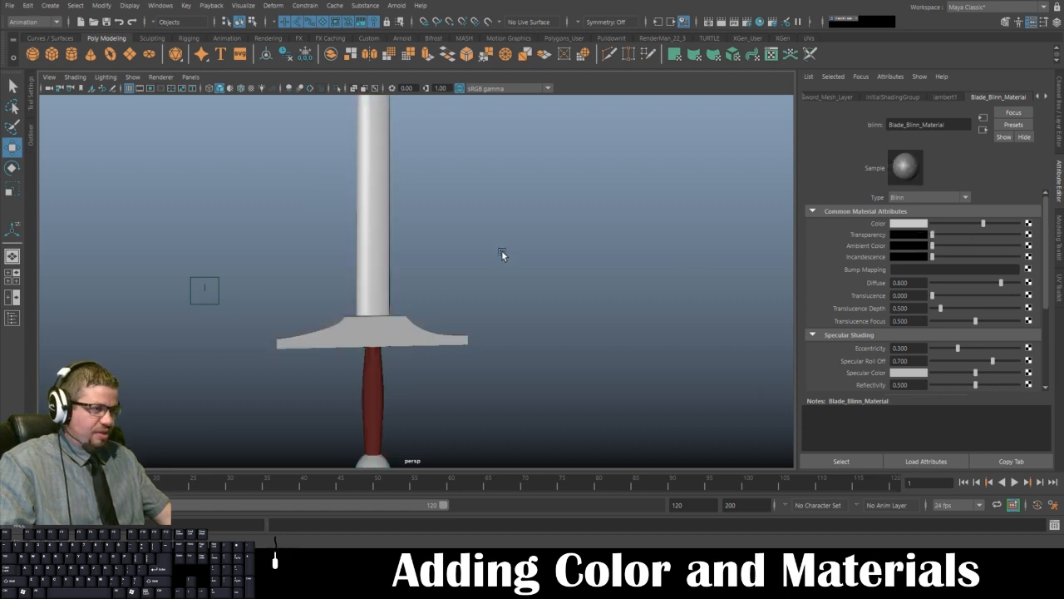
Step: Raise the ambient color of Blade_Blinn_Material to full white, inspect the deselected blade, and return the ambient color to black
click(385, 300)
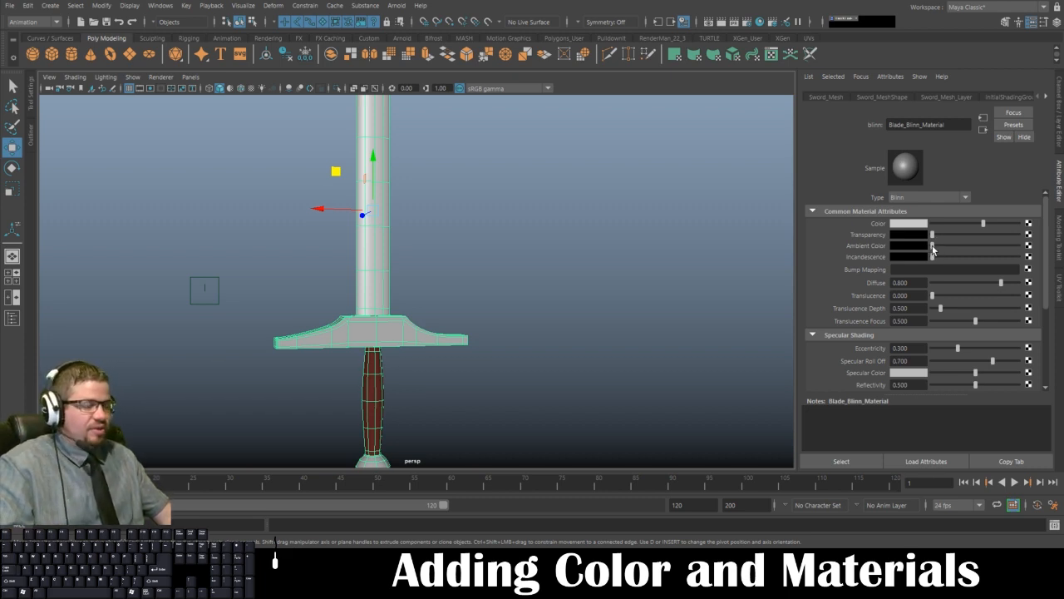
drag(933, 248, 1021, 247)
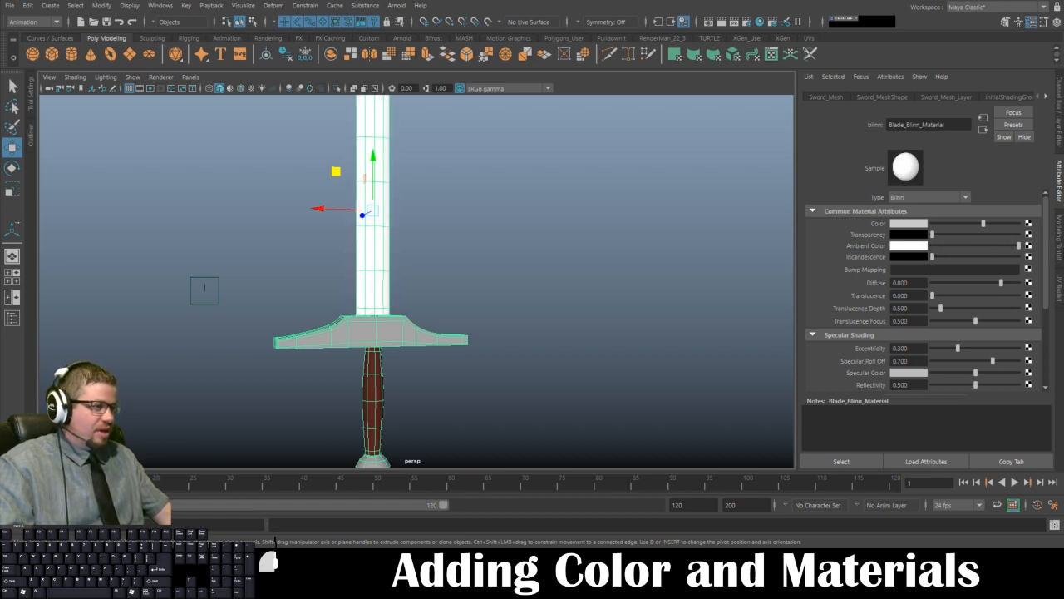
alt+right_drag(559, 225, 487, 232)
click(450, 236)
alt+middle_drag(424, 236, 401, 340)
alt+right_drag(398, 340, 384, 314)
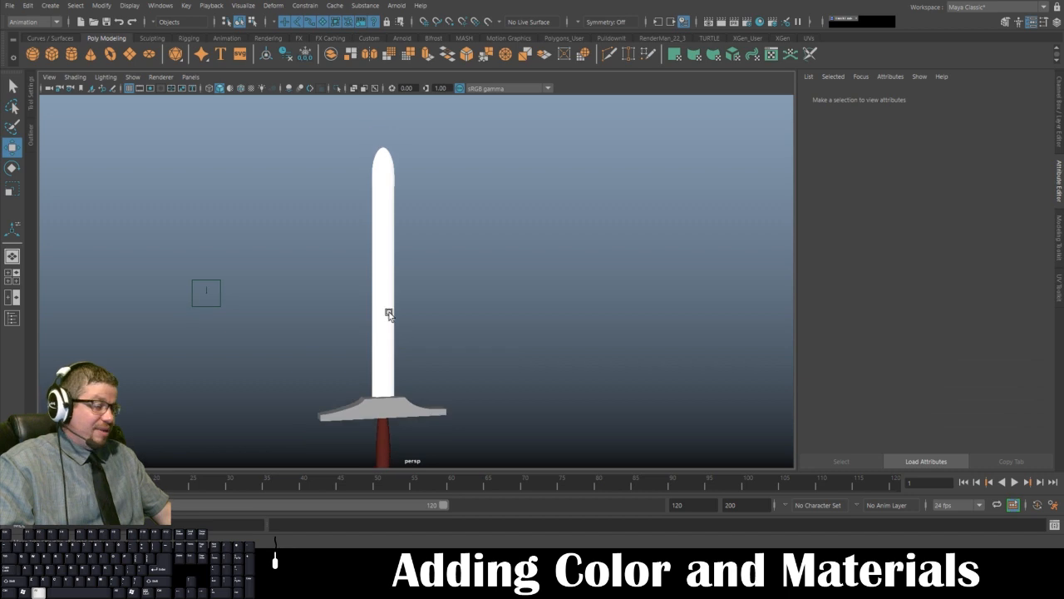
click(388, 313)
drag(1019, 248, 880, 257)
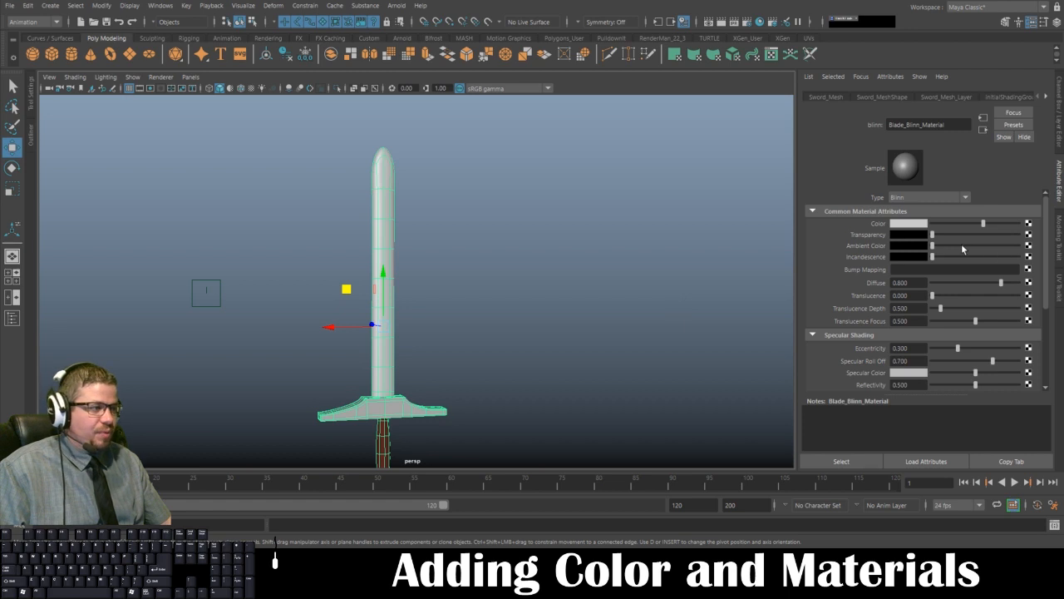
Step: Raise the incandescence of Blade_Blinn_Material to full white, view the sword deselected, and return the incandescence to black
drag(936, 261, 1021, 259)
click(672, 274)
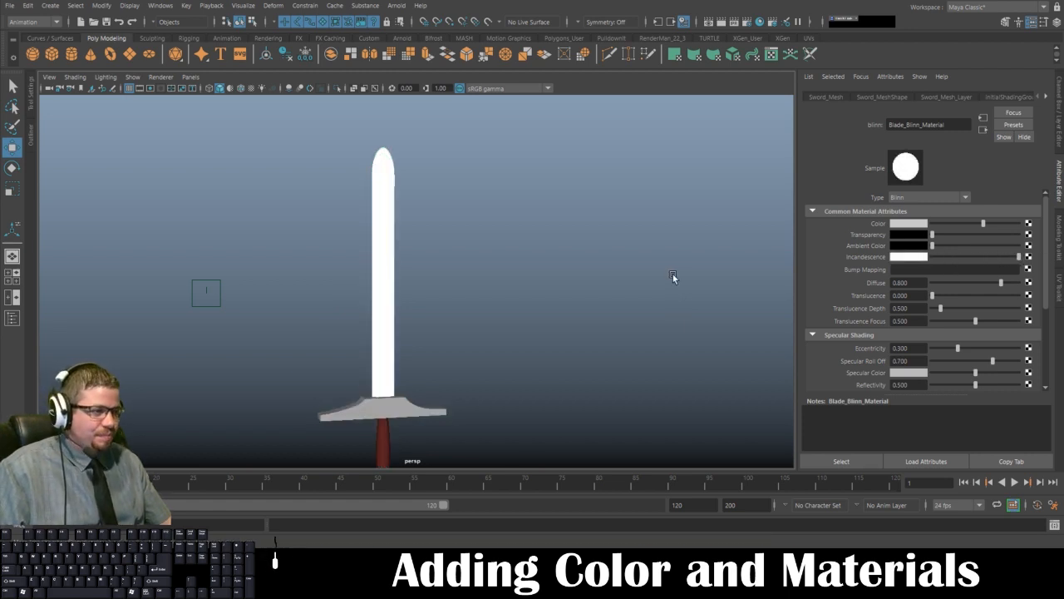
click(401, 286)
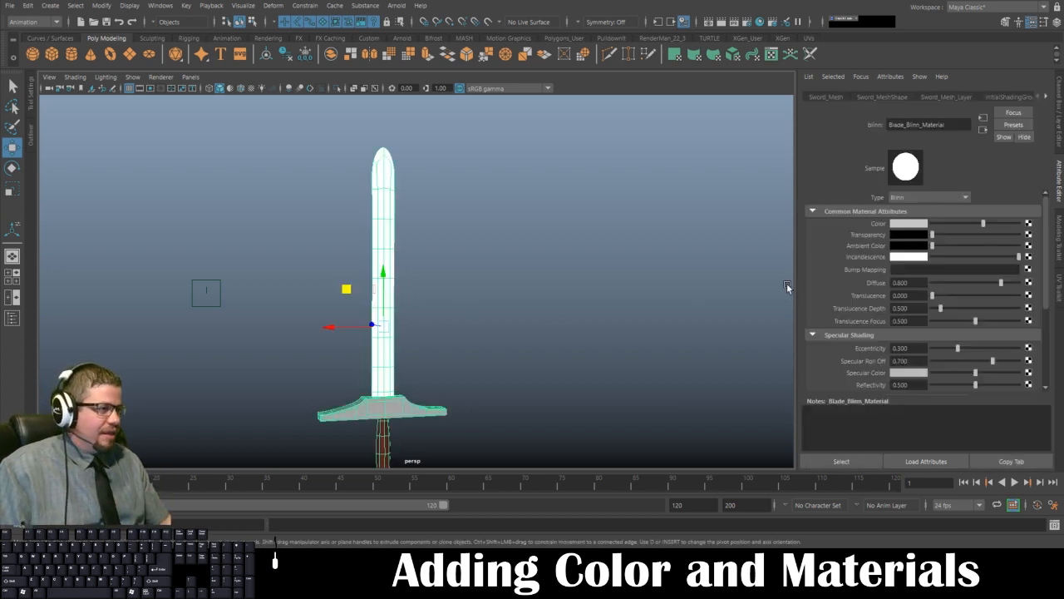
drag(1018, 259, 892, 259)
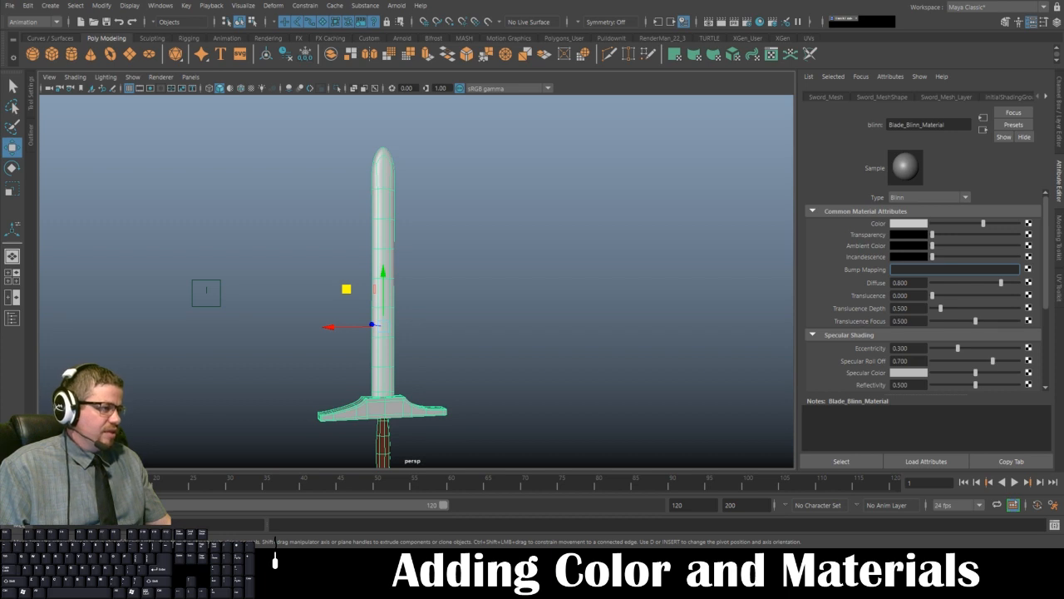
Step: Try a diffuse of 0.162 and a higher translucence on Blade_Blinn_Material, undoing each change
click(680, 275)
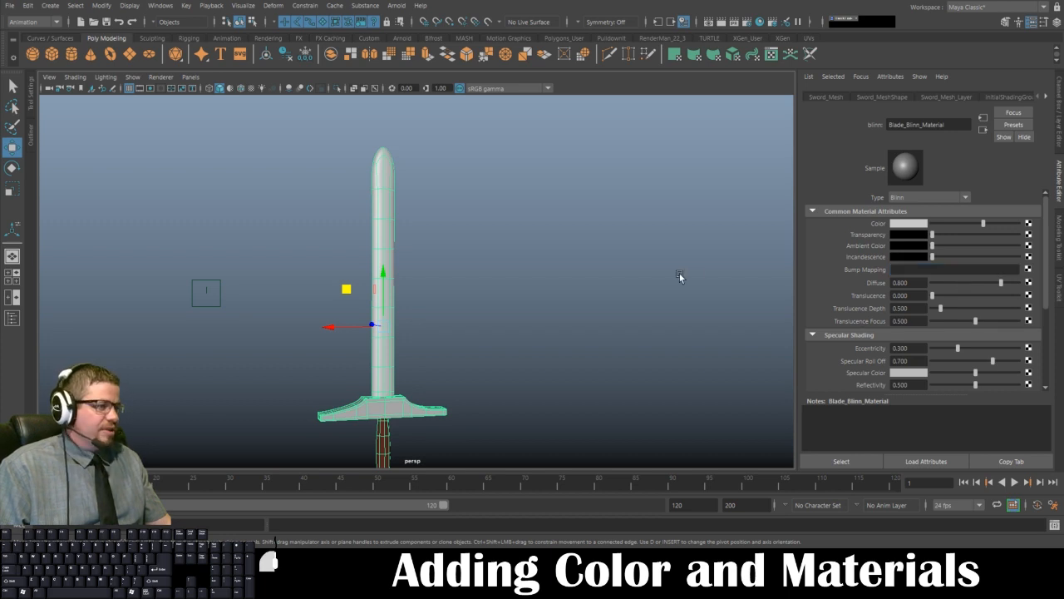
click(391, 280)
drag(1002, 282, 946, 289)
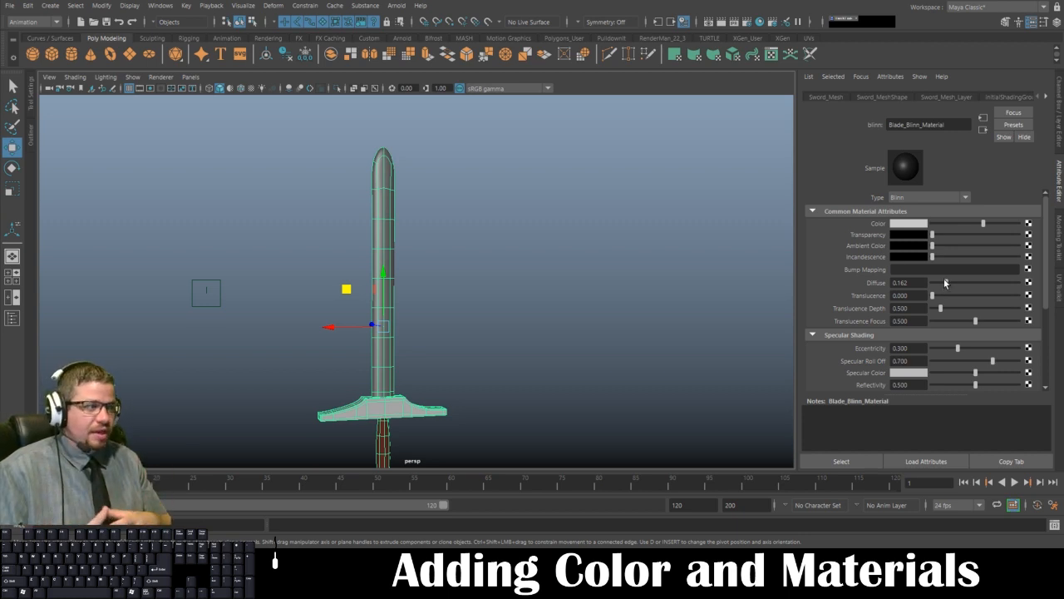
key(ctrl+z)
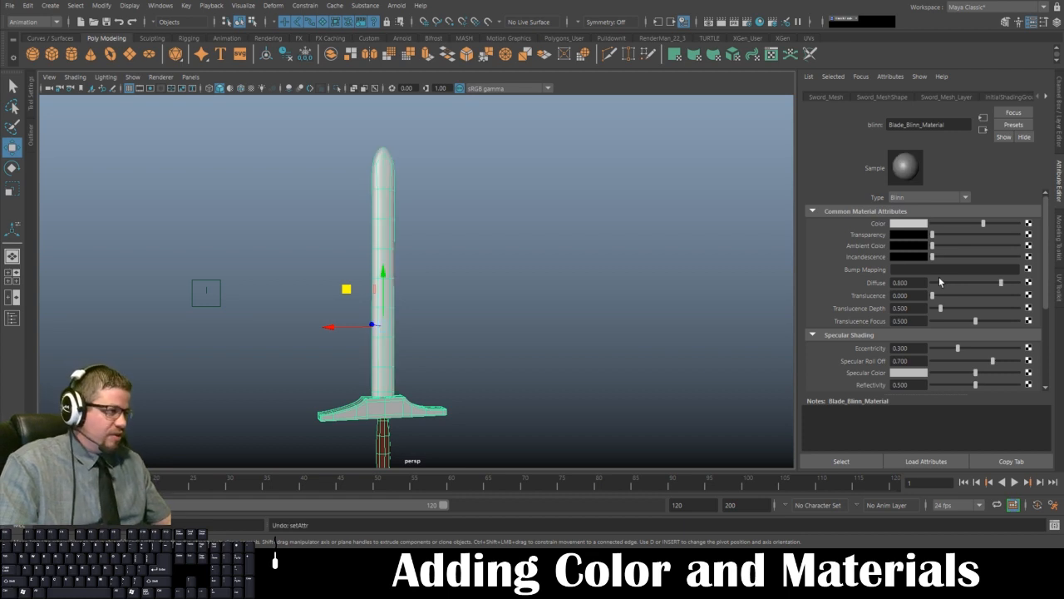
drag(933, 296, 1016, 296)
key(ctrl+z)
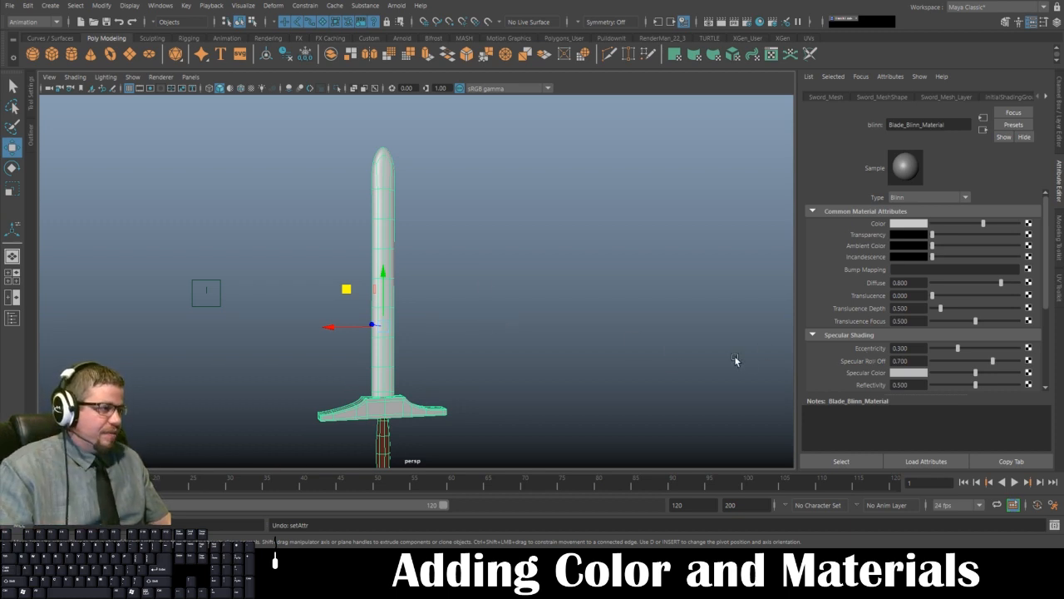
Step: Lower the reflectivity of Blade_Blinn_Material to 0 and clear the selection
scroll(883, 355, down, 2)
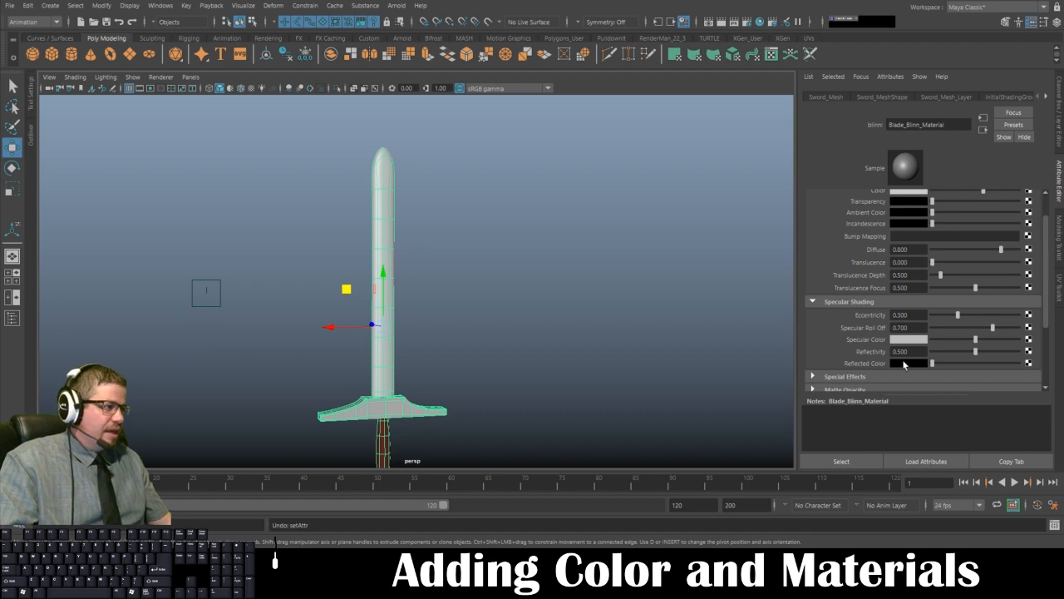
alt+middle_drag(449, 297, 534, 273)
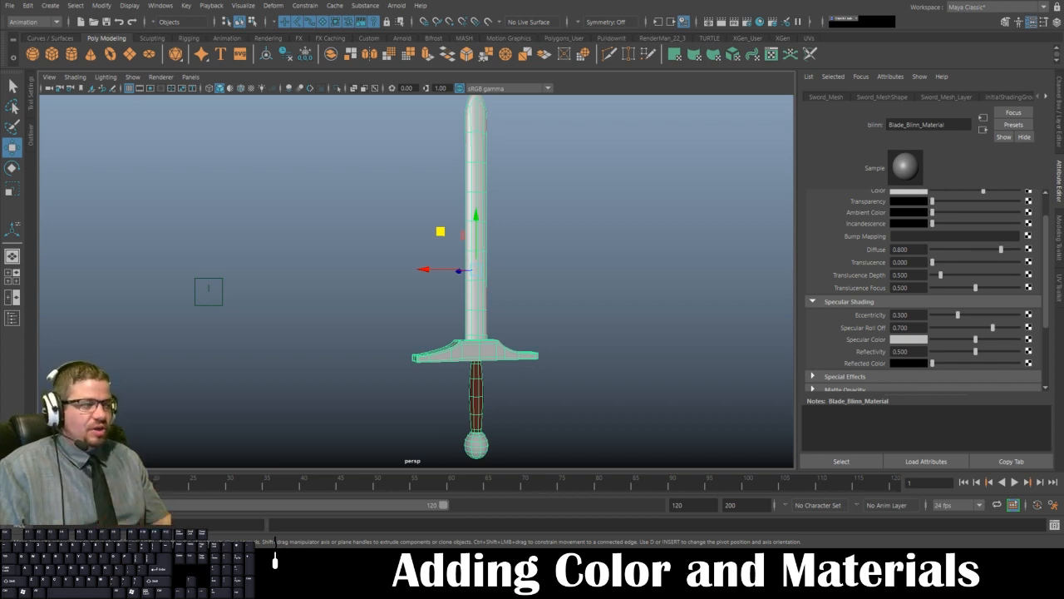
drag(975, 351, 847, 359)
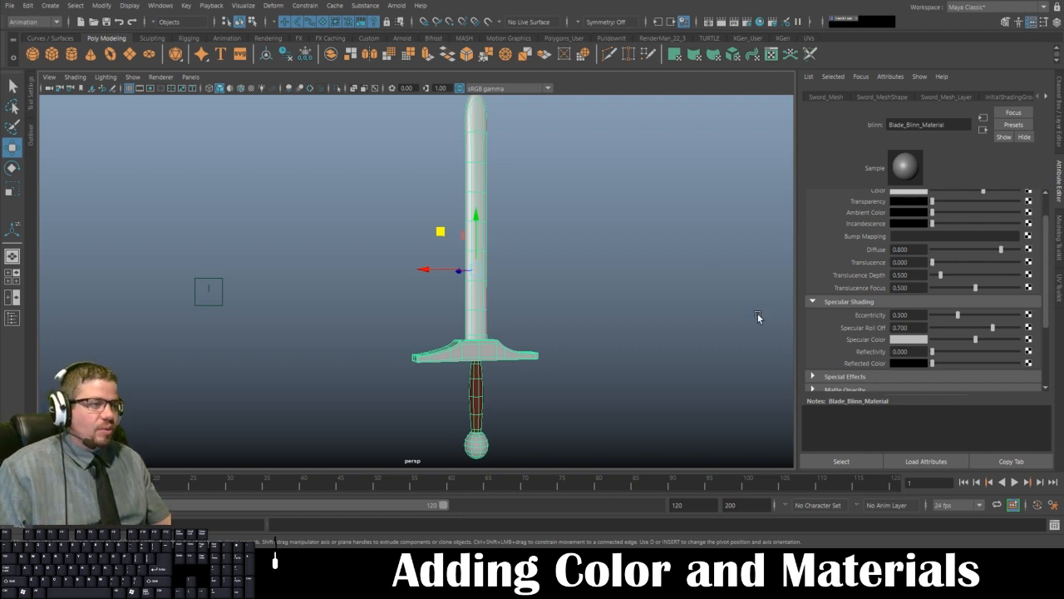
click(524, 256)
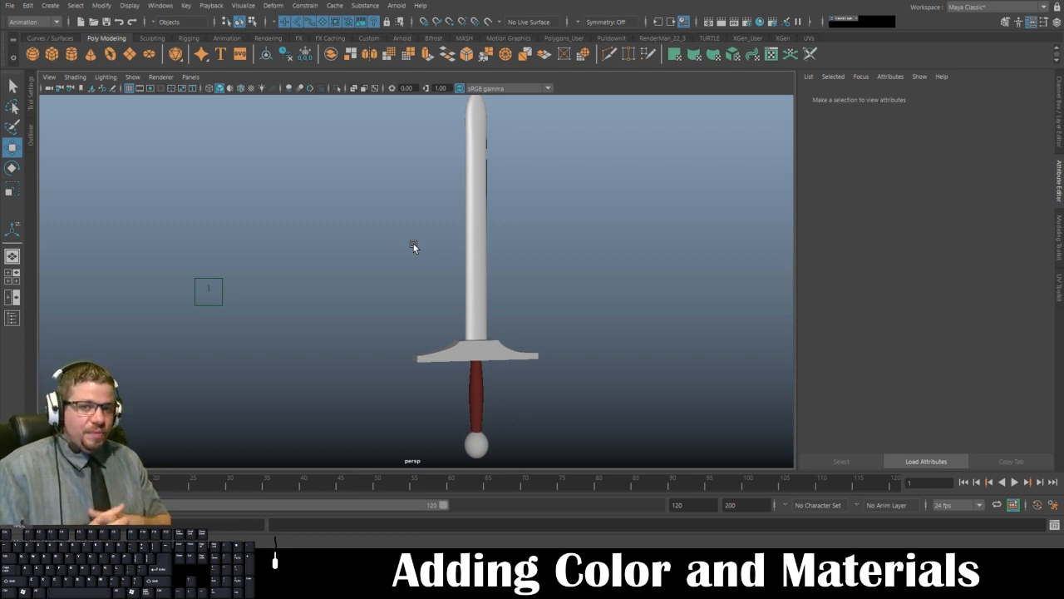
Step: Select the sword, try an eccentricity of about 0.065 on Blade_Blinn_Material, and set it back to 0.3
click(468, 237)
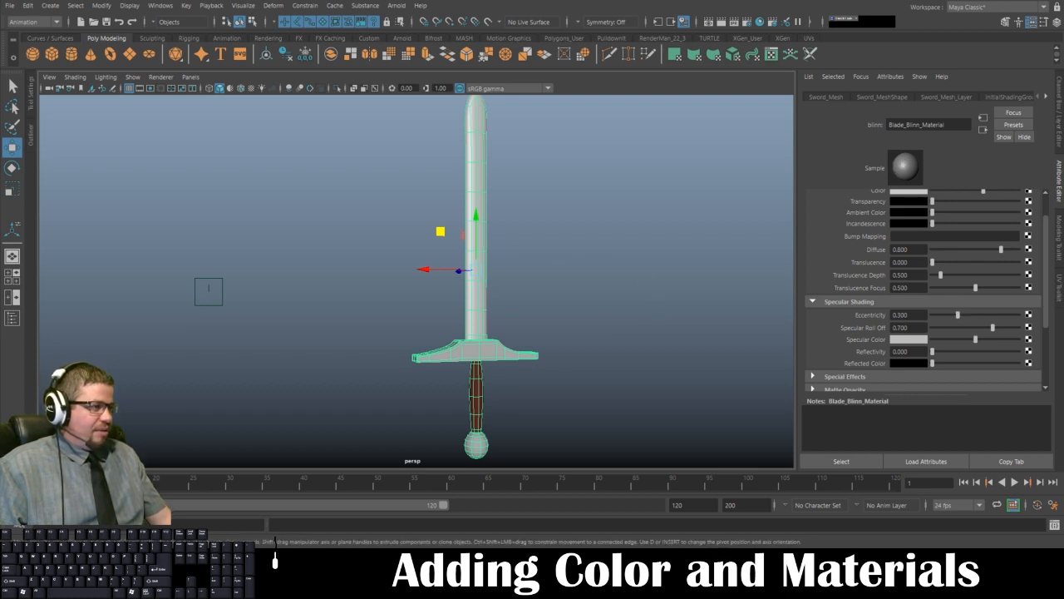
mouse_move(958, 316)
mouse_down()
mouse_move(986, 321)
mouse_move(940, 319)
mouse_up()
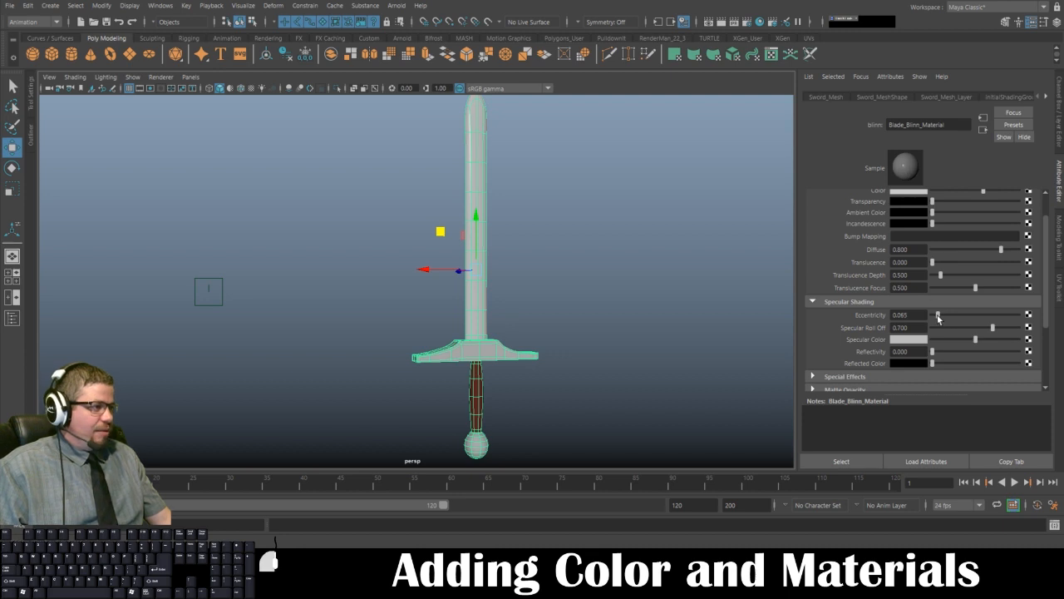
drag(942, 319, 857, 318)
text(.3)
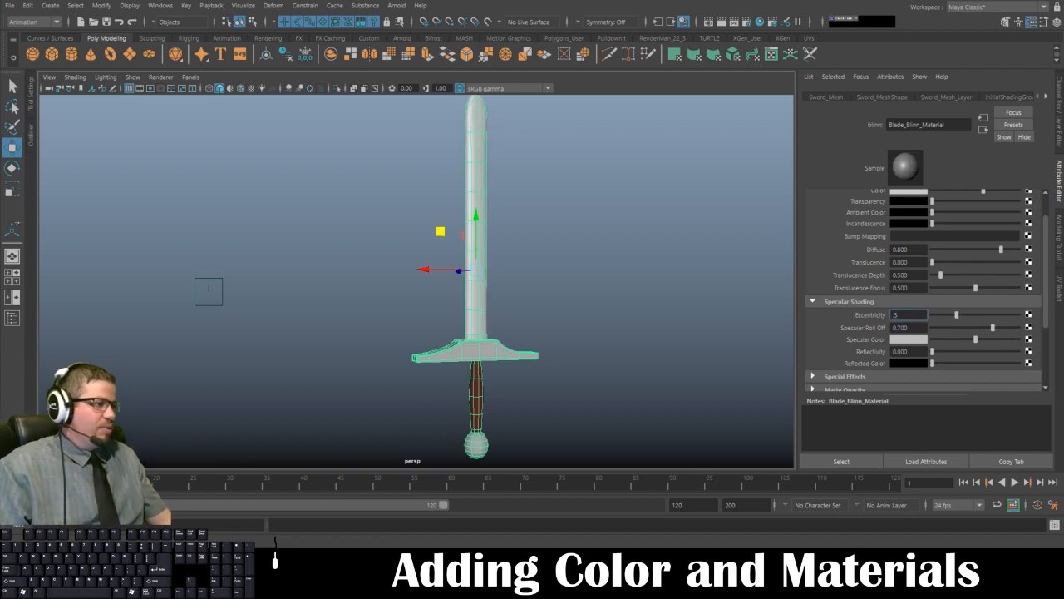
key(Tab)
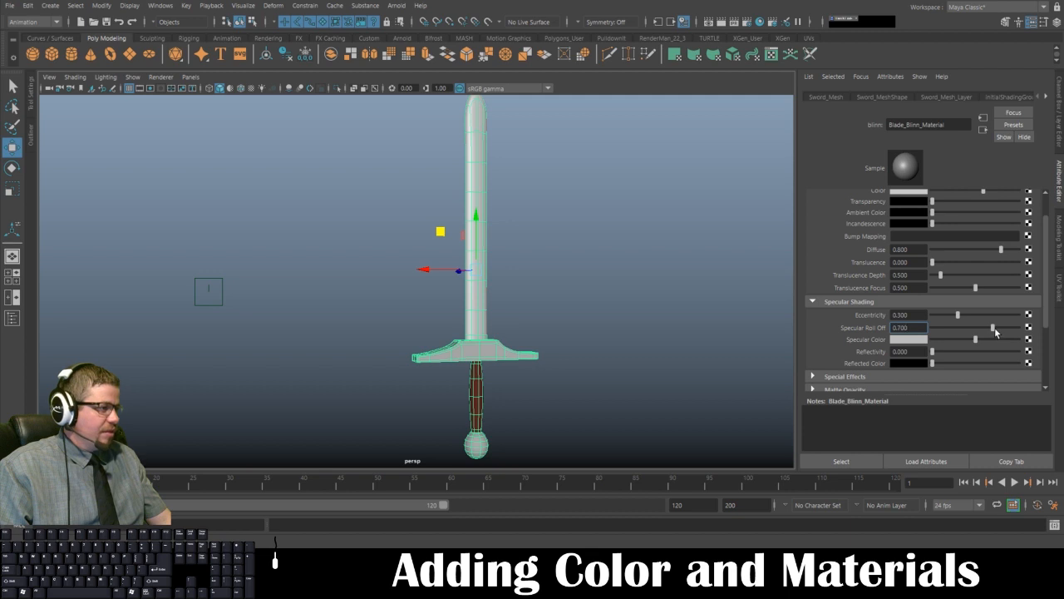
Step: Try a lower specular roll off on Blade_Blinn_Material, set it back to 0.7, and view the sword selected and deselected
mouse_move(993, 329)
mouse_down()
mouse_move(955, 331)
mouse_move(1015, 331)
mouse_move(936, 331)
mouse_move(1018, 331)
mouse_move(867, 331)
mouse_up()
text(.7)
key(Return)
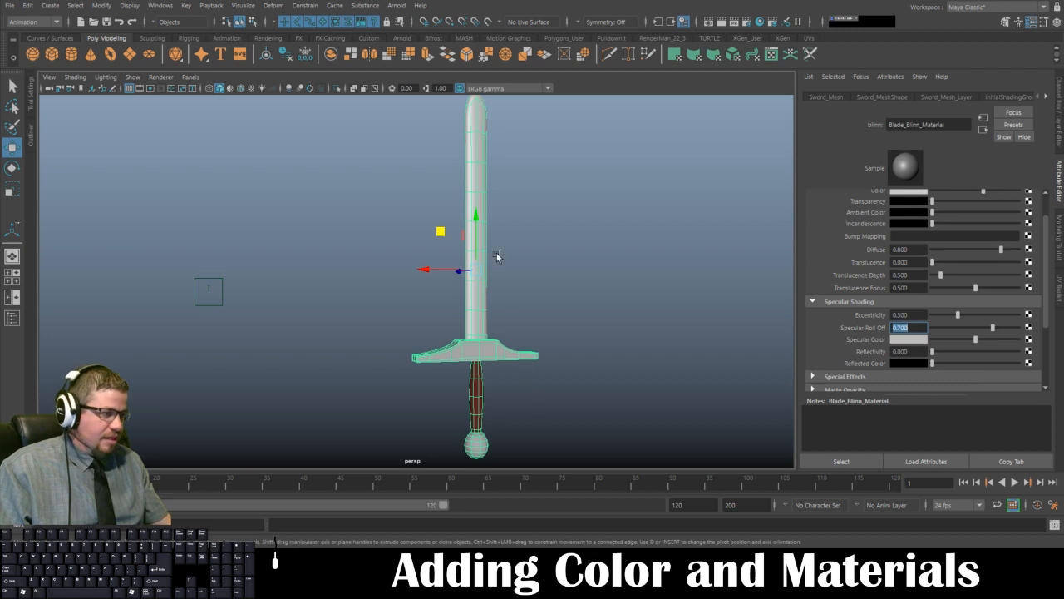
click(610, 344)
click(489, 270)
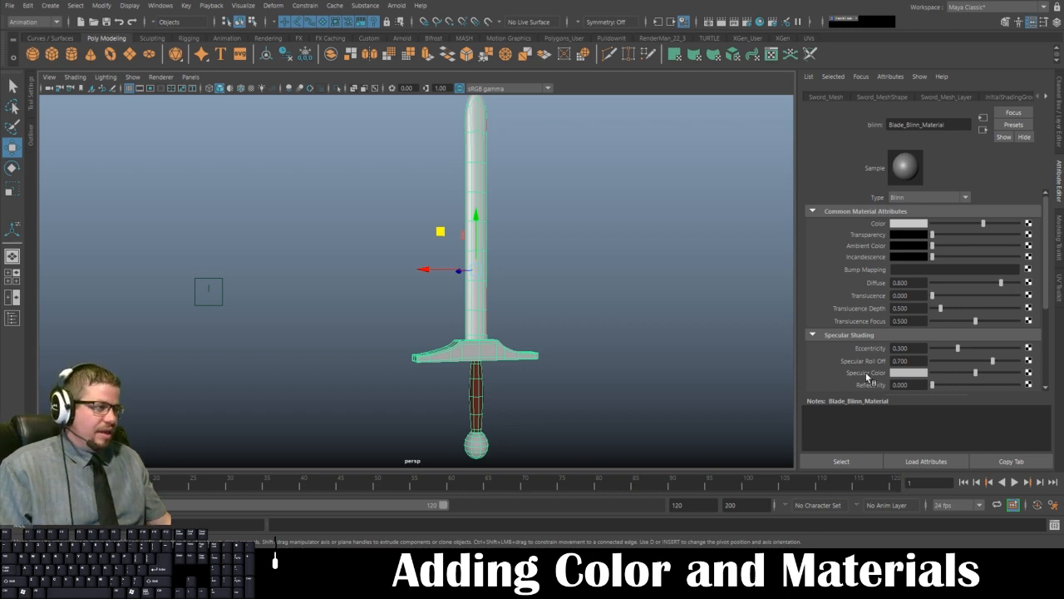
click(499, 287)
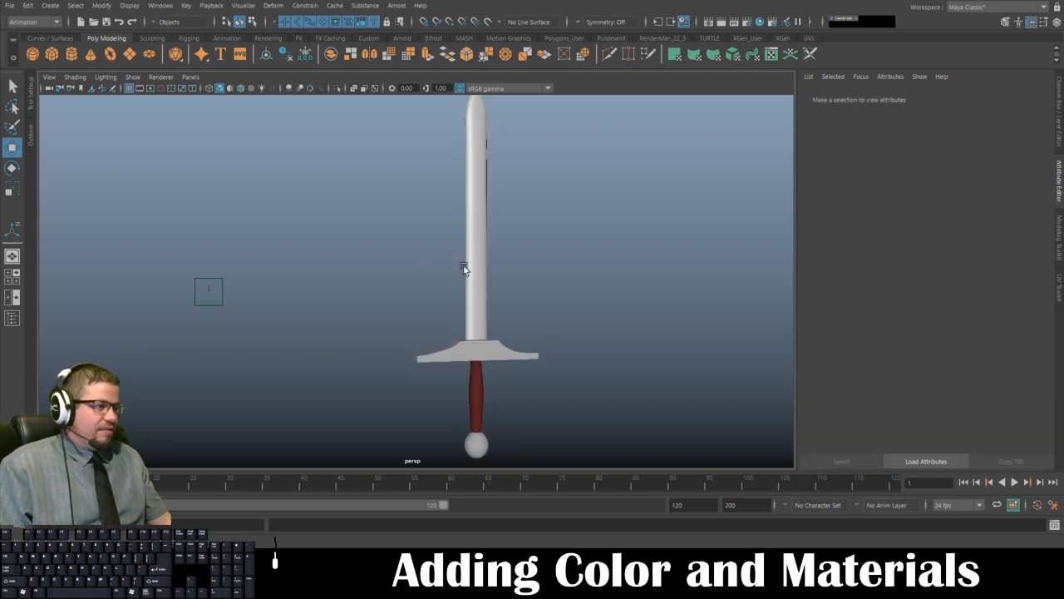
Step: Select the sword and switch it to face selection mode for work on the pommel
click(480, 331)
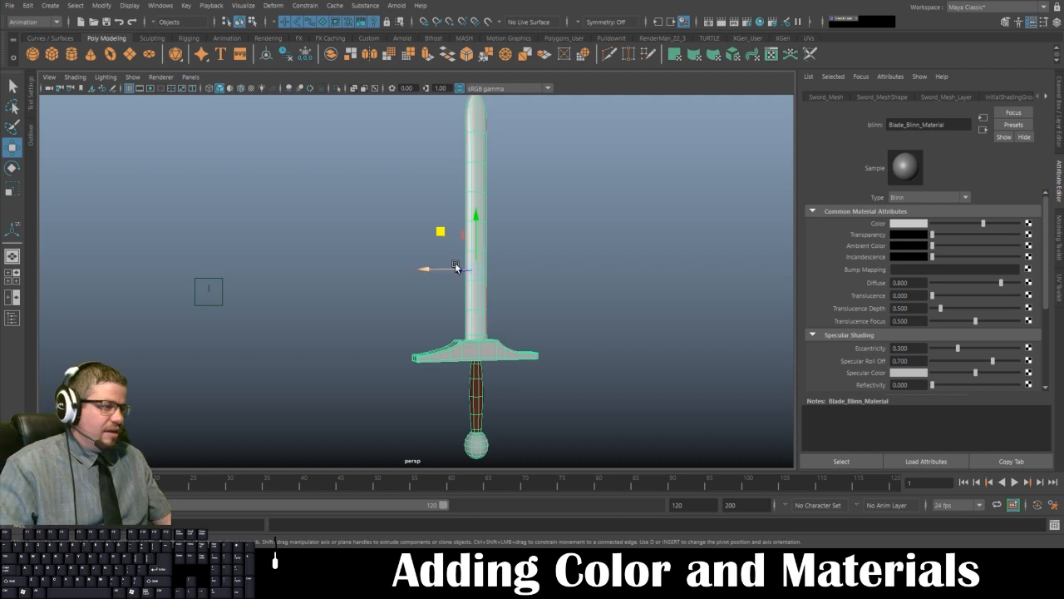
alt+drag(557, 341, 553, 315)
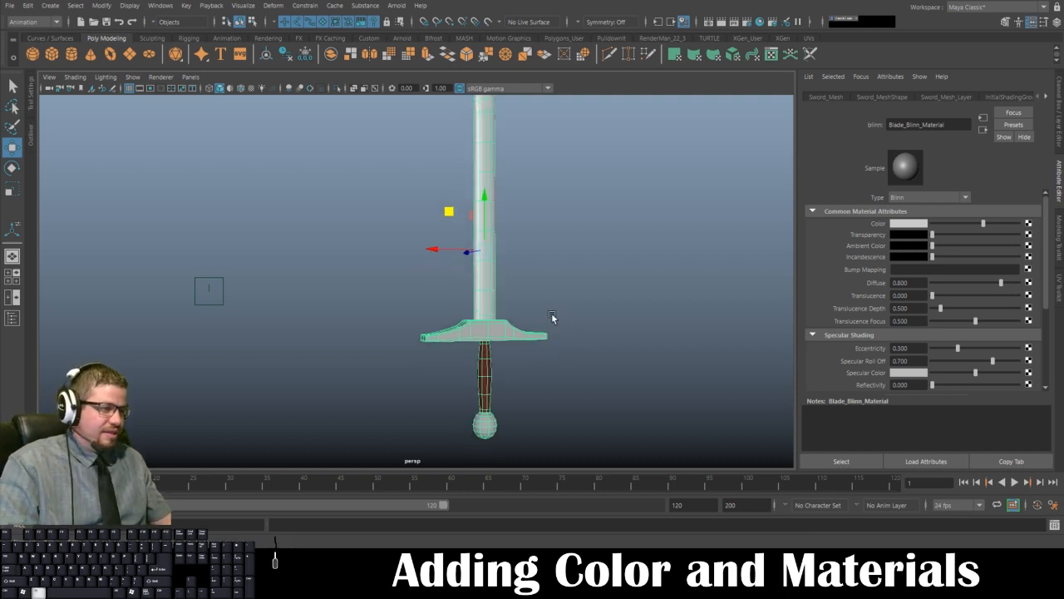
alt+middle_drag(553, 315, 578, 200)
alt+right_drag(579, 199, 655, 419)
right_drag(611, 313, 608, 291)
alt+middle_drag(630, 339, 487, 292)
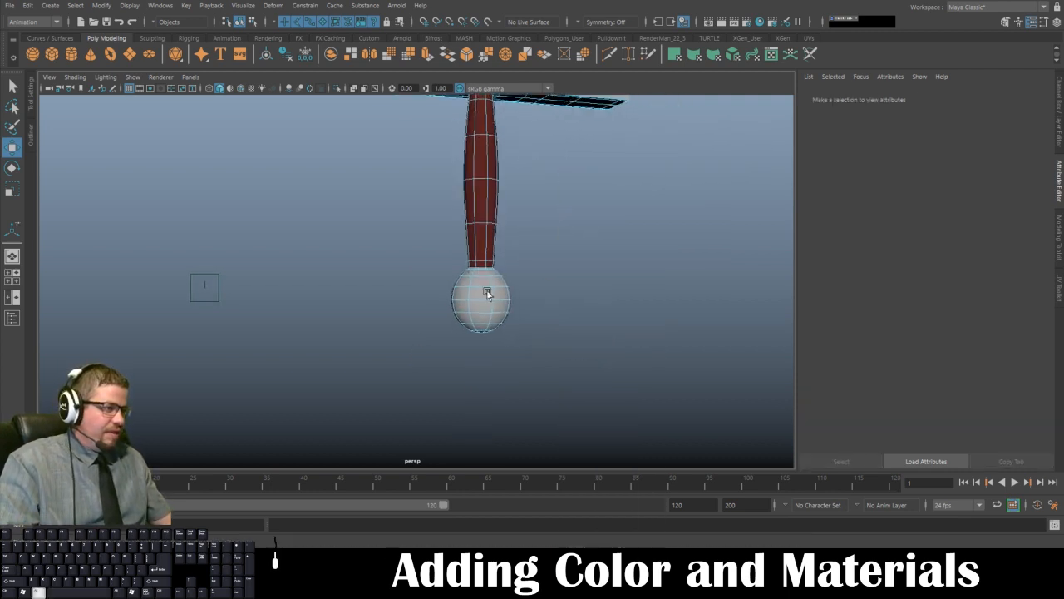
alt+right_drag(485, 297, 559, 370)
alt+drag(560, 369, 532, 278)
Step: Select all the faces of the pommel, from the ring just below the handle to the lower end
click(542, 275)
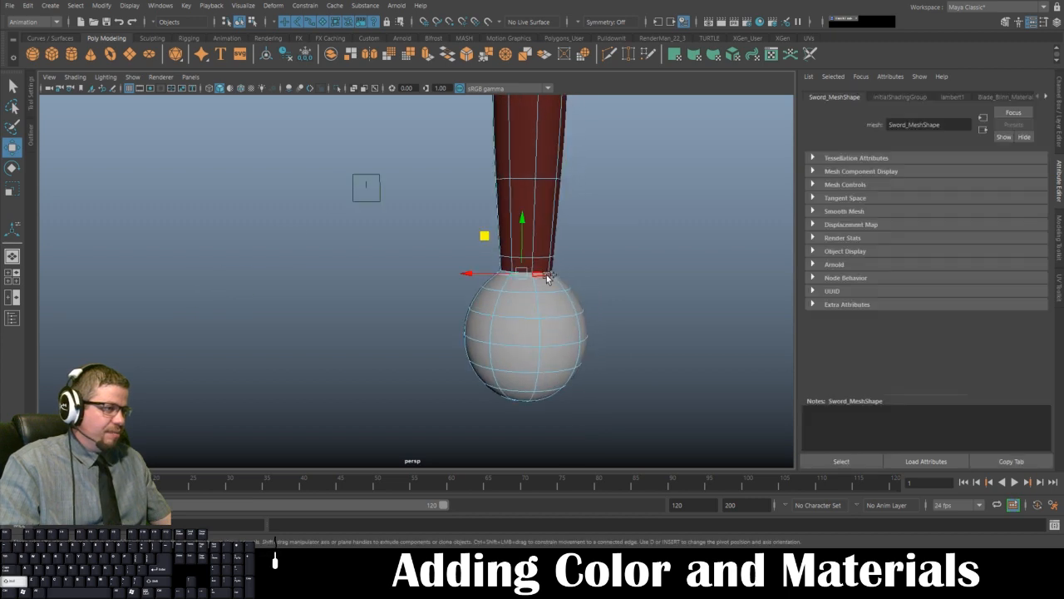
shift+double_click(546, 276)
shift+click(527, 289)
shift+double_click(547, 288)
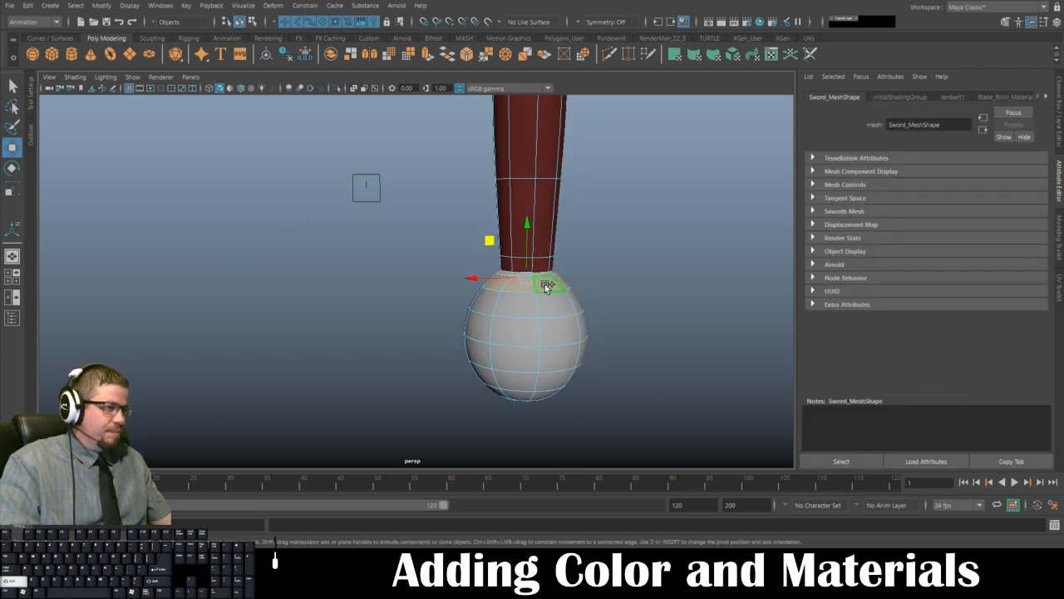
alt+drag(551, 302, 514, 337)
shift+drag(360, 299, 383, 360)
alt+middle_drag(383, 360, 445, 340)
Step: Assign a new Phong material to the selected pommel faces and review its specular shading settings
right_drag(445, 339, 474, 540)
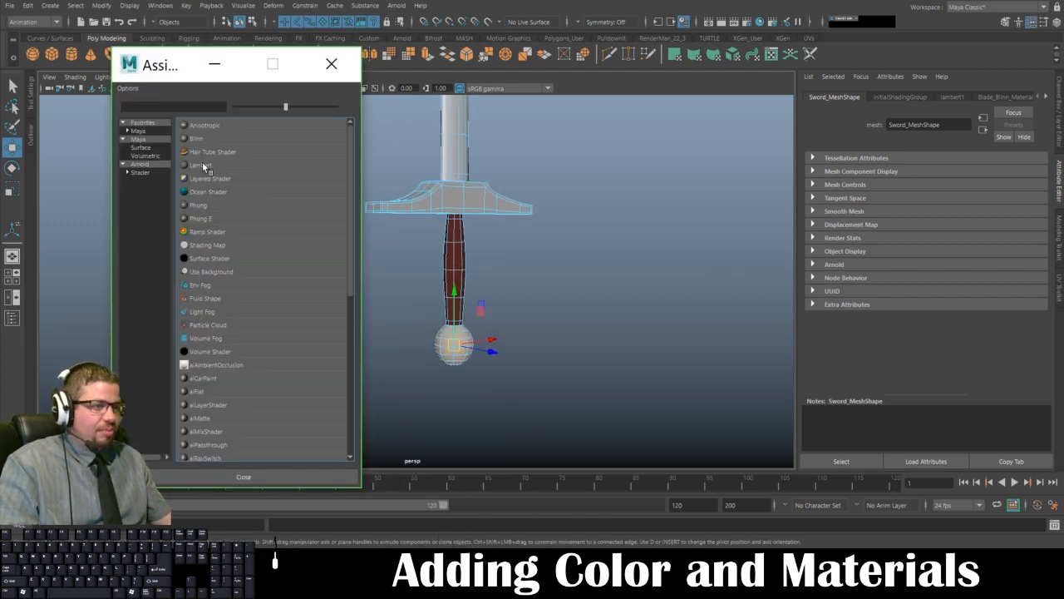
click(223, 206)
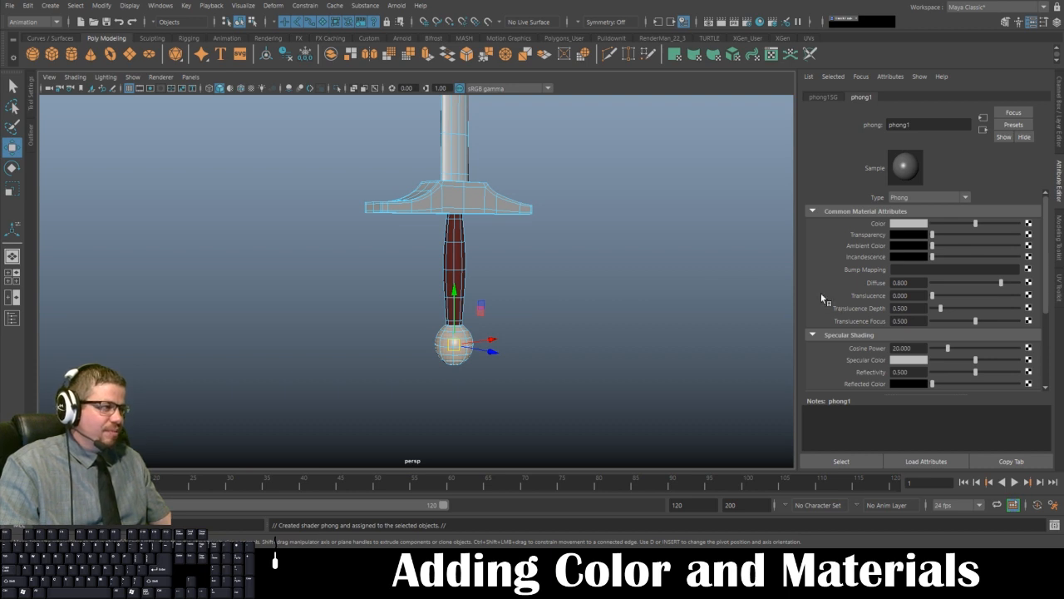
scroll(856, 331, down, 3)
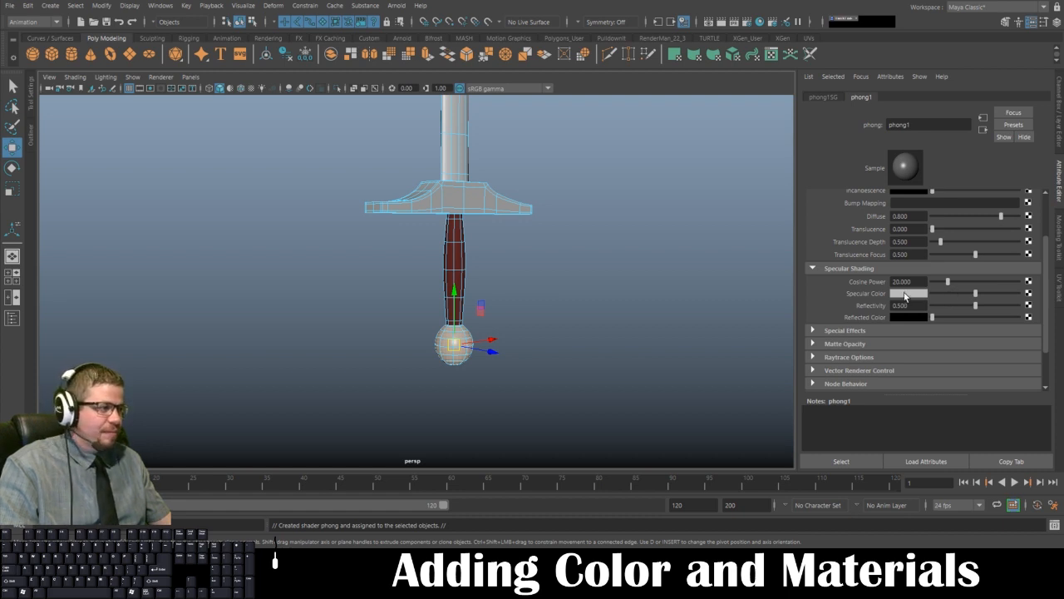
scroll(861, 295, up, 1)
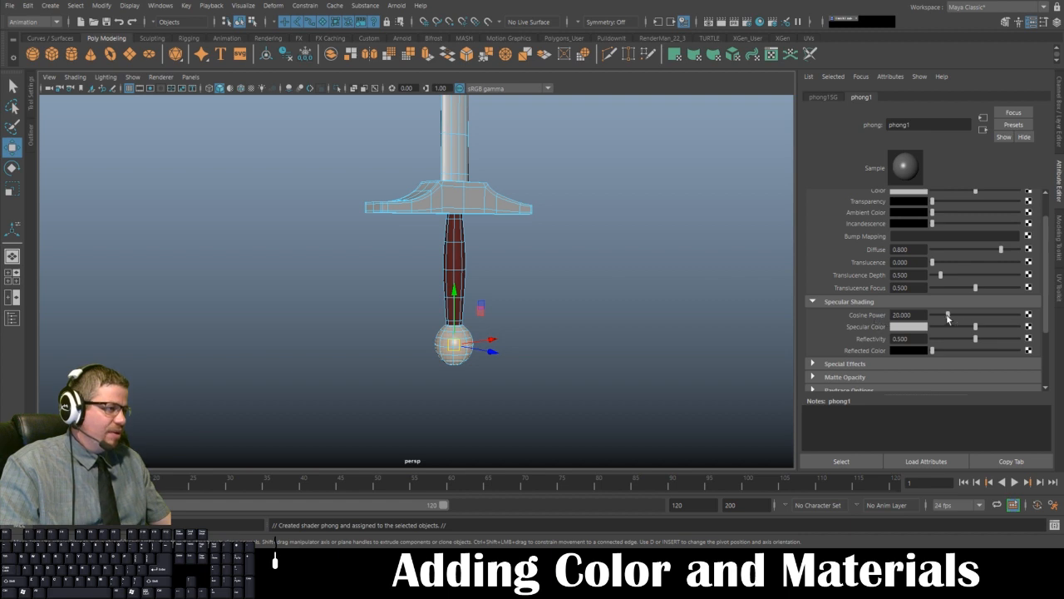
Step: Try a higher cosine power on the phong1 material and undo the change
mouse_move(948, 317)
mouse_down()
mouse_move(1019, 318)
mouse_move(929, 320)
mouse_move(962, 319)
mouse_up()
key(ctrl+z)
key(ctrl+z)
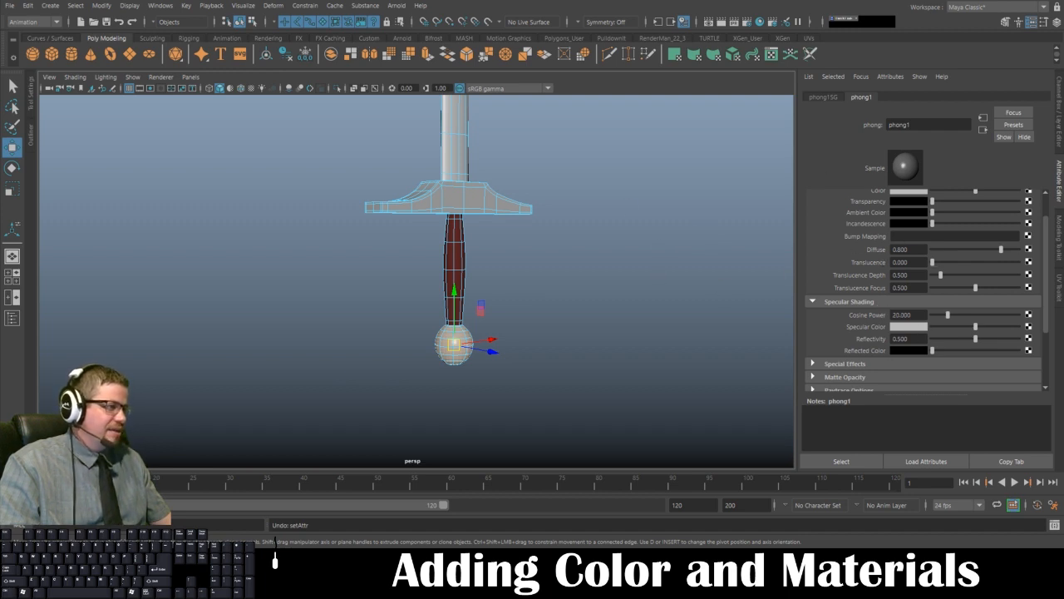
scroll(878, 254, up, 2)
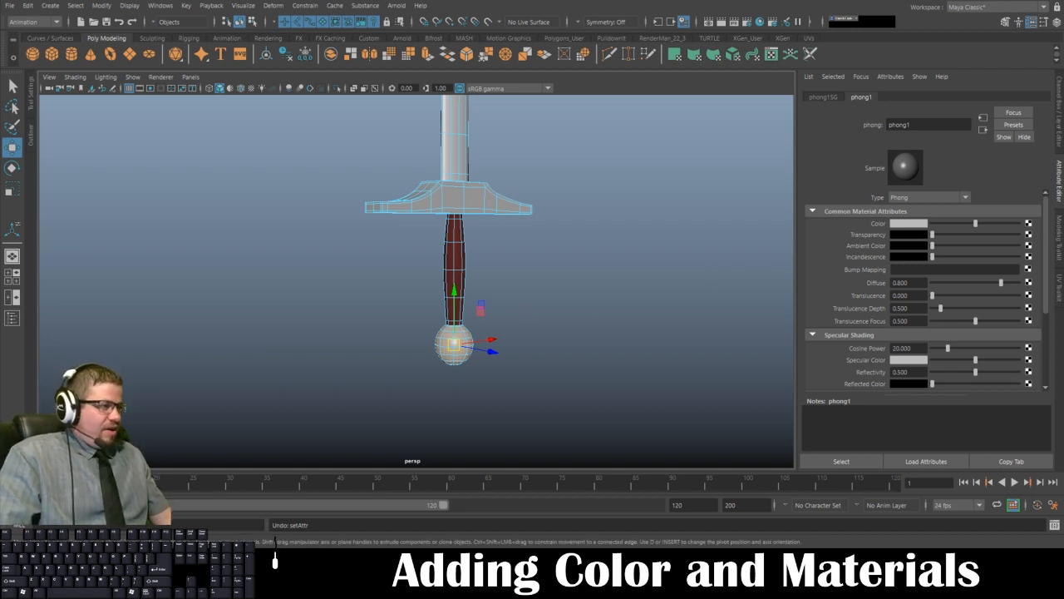
Step: Set the phong1 material's color to dark grey and view the pommel from another angle
click(912, 225)
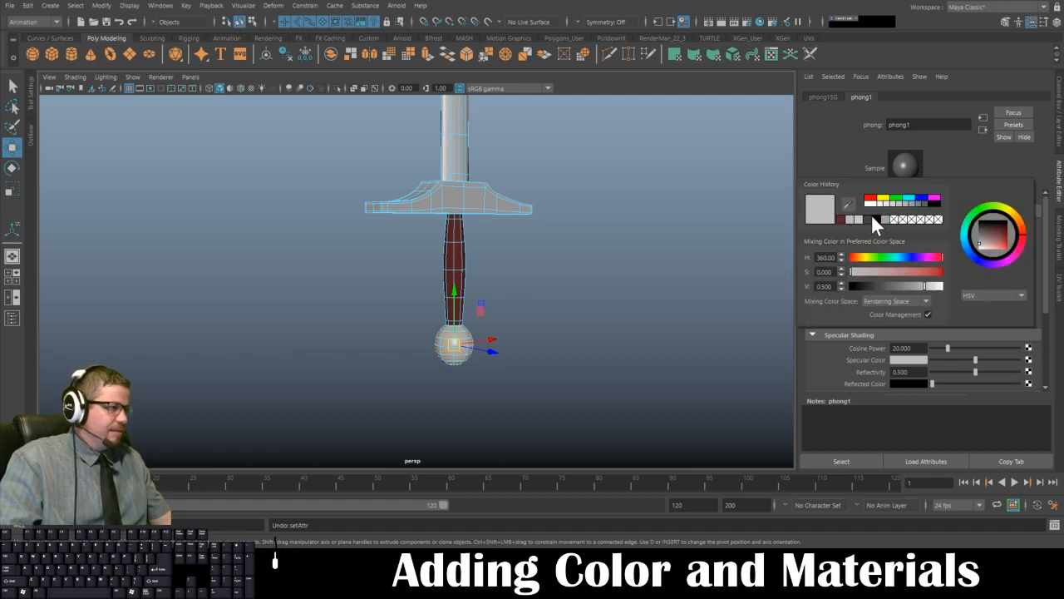
click(925, 204)
click(522, 354)
alt+drag(504, 324, 414, 335)
click(416, 340)
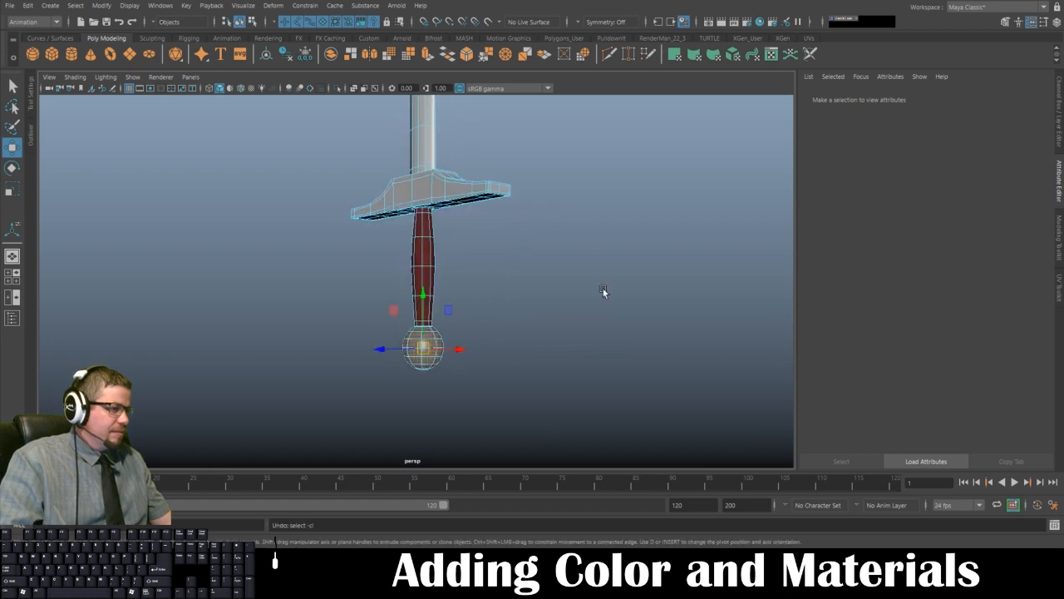
Step: Rename the phong1 material as Sphere_Handle_Phong_Material
click(1045, 98)
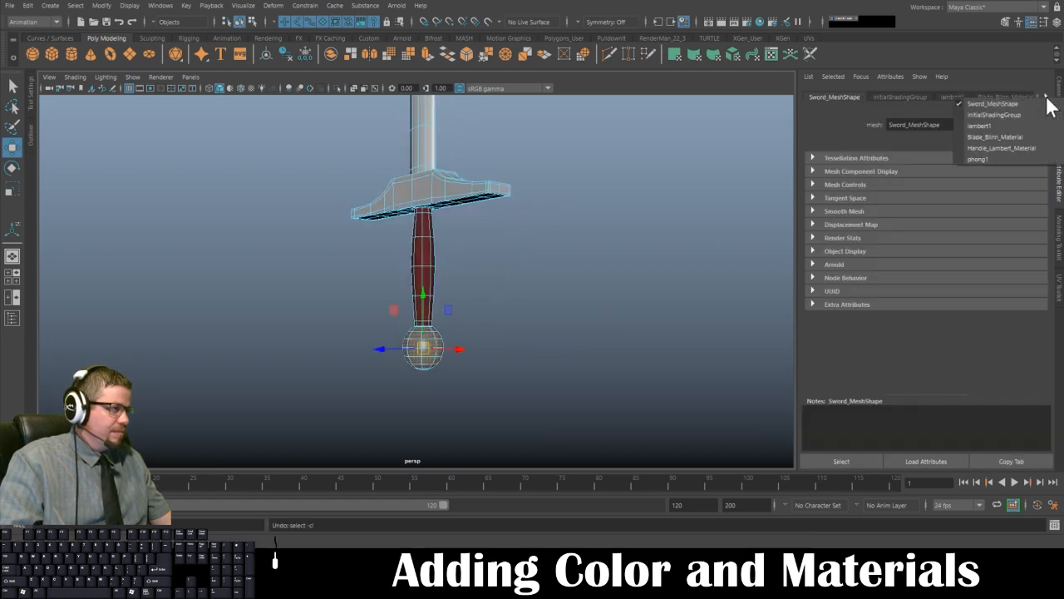
click(1008, 158)
drag(920, 124, 814, 122)
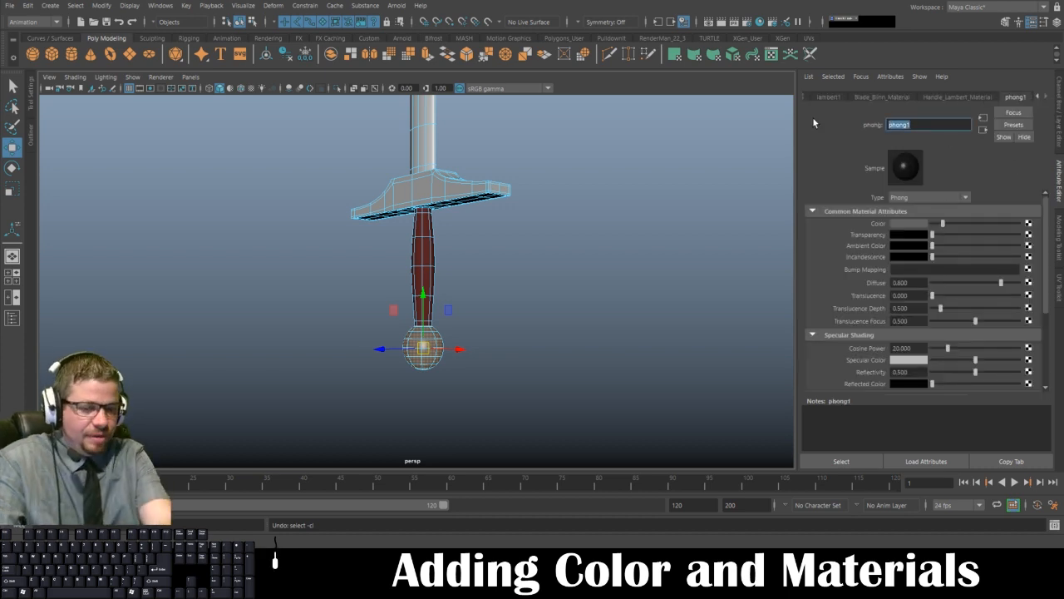
text(Spher)
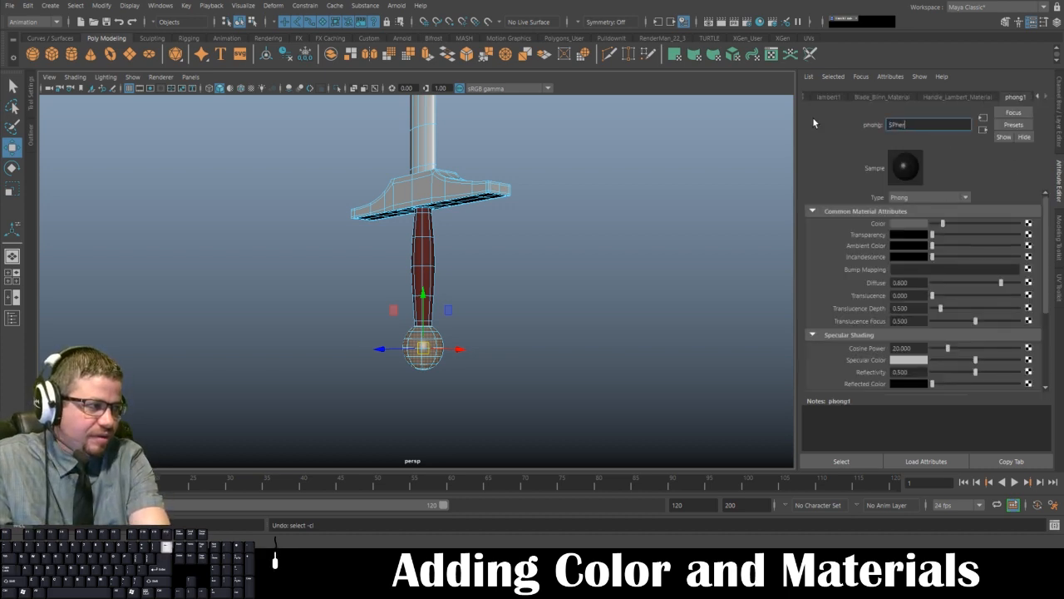
text(o)
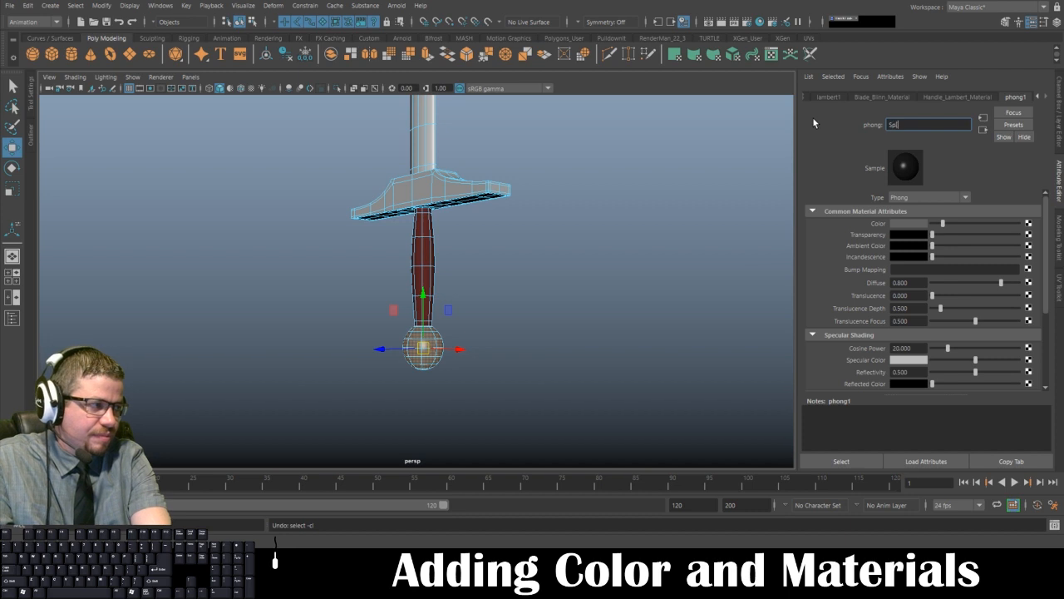
text(here_Hand)
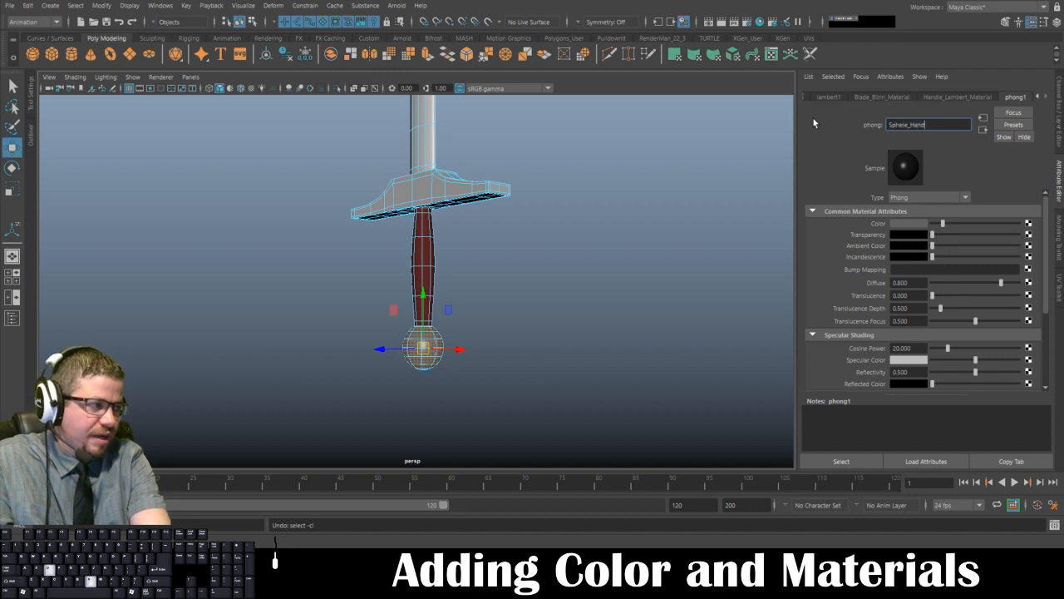
text(le_P)
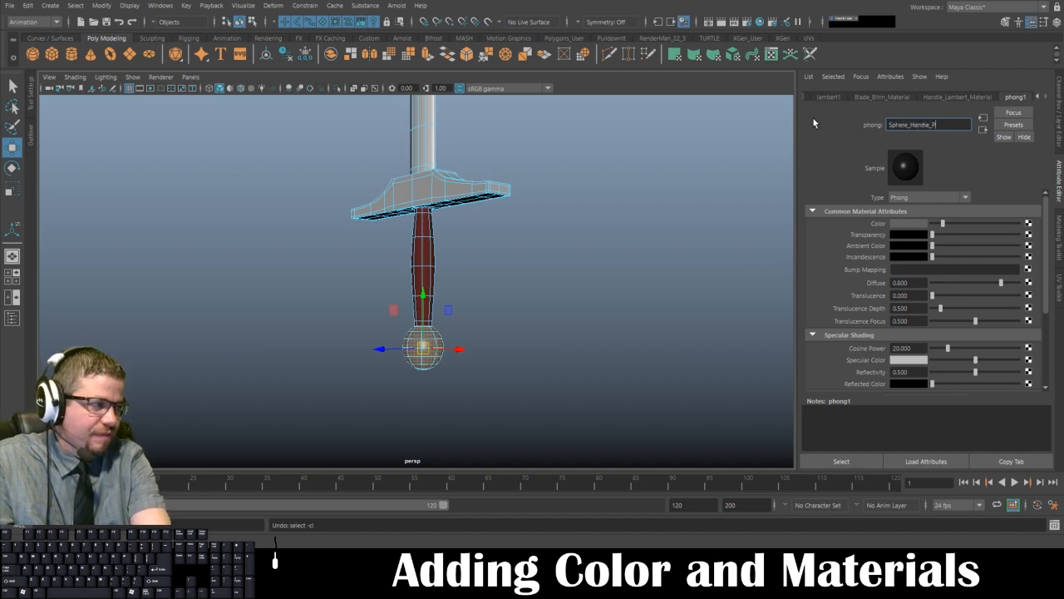
text(hong_Material)
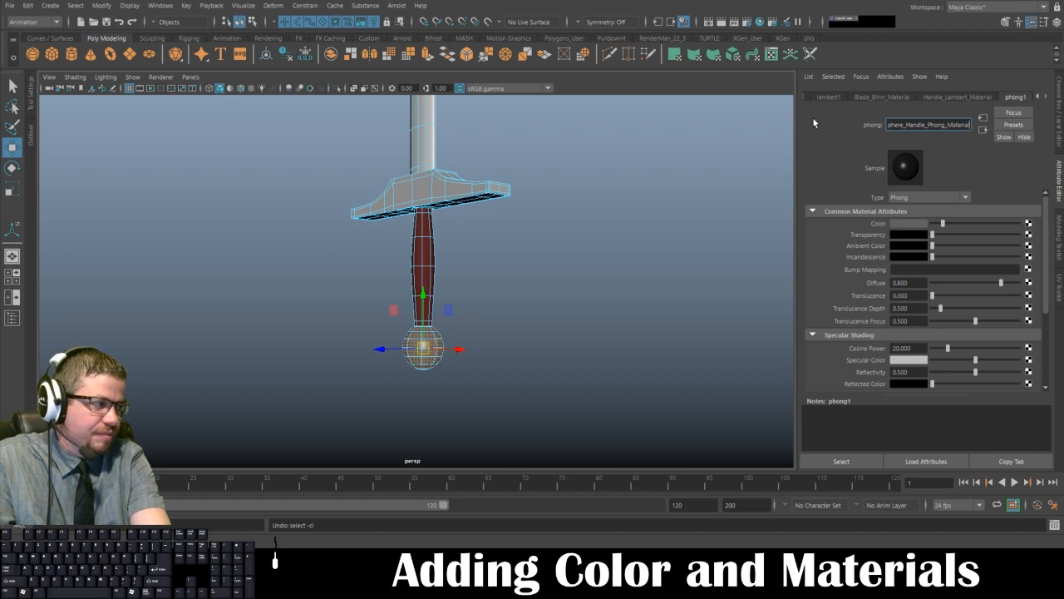
key(Return)
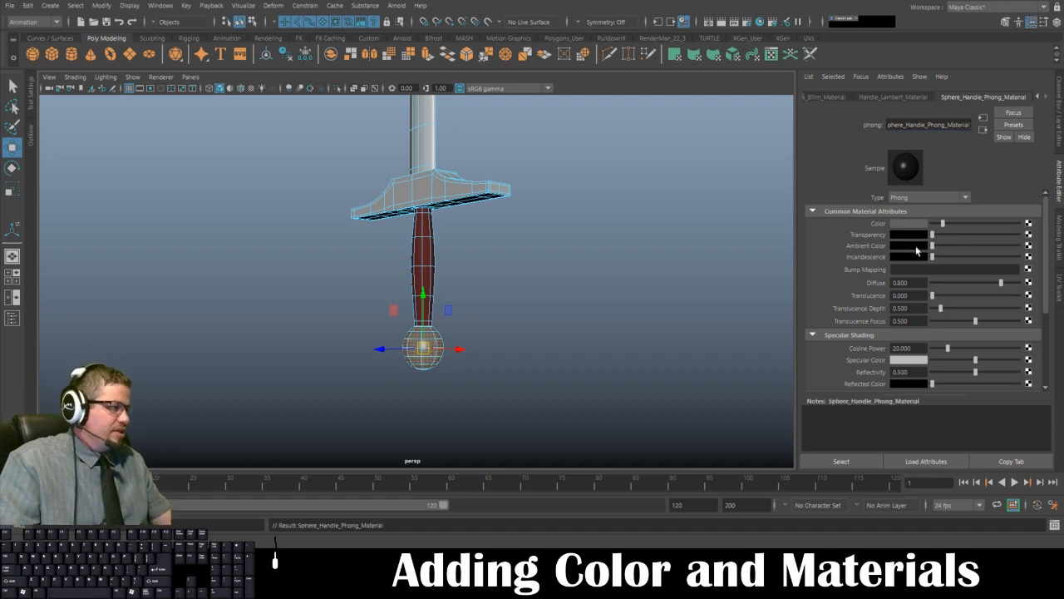
Step: Set the color of Sphere_Handle_Phong_Material to bright red and deselect the sword to view the pommel
click(921, 222)
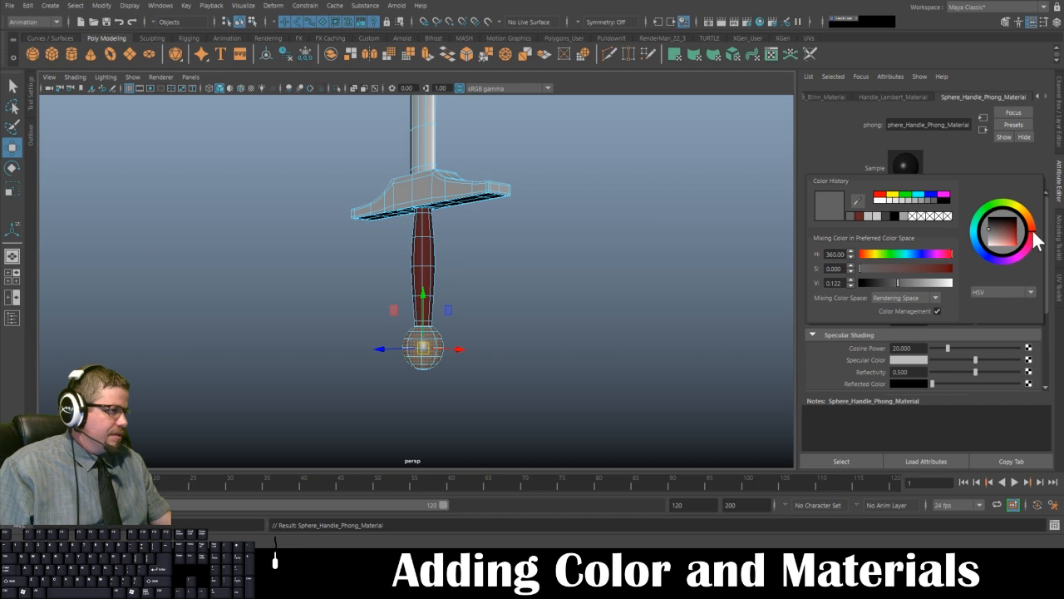
mouse_move(1000, 237)
mouse_down()
mouse_move(1021, 256)
mouse_move(1021, 234)
mouse_up()
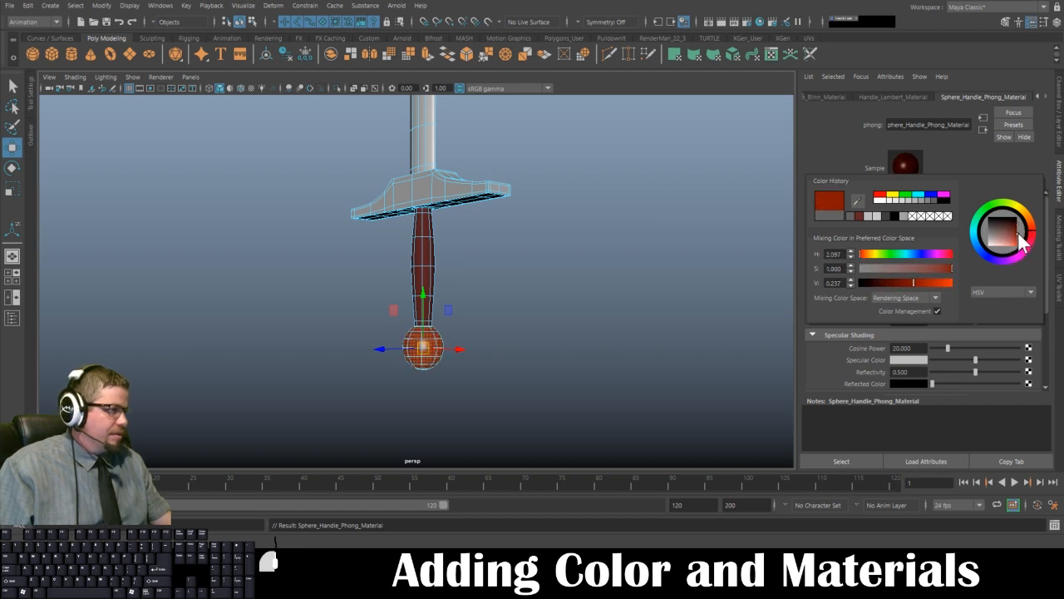
click(878, 193)
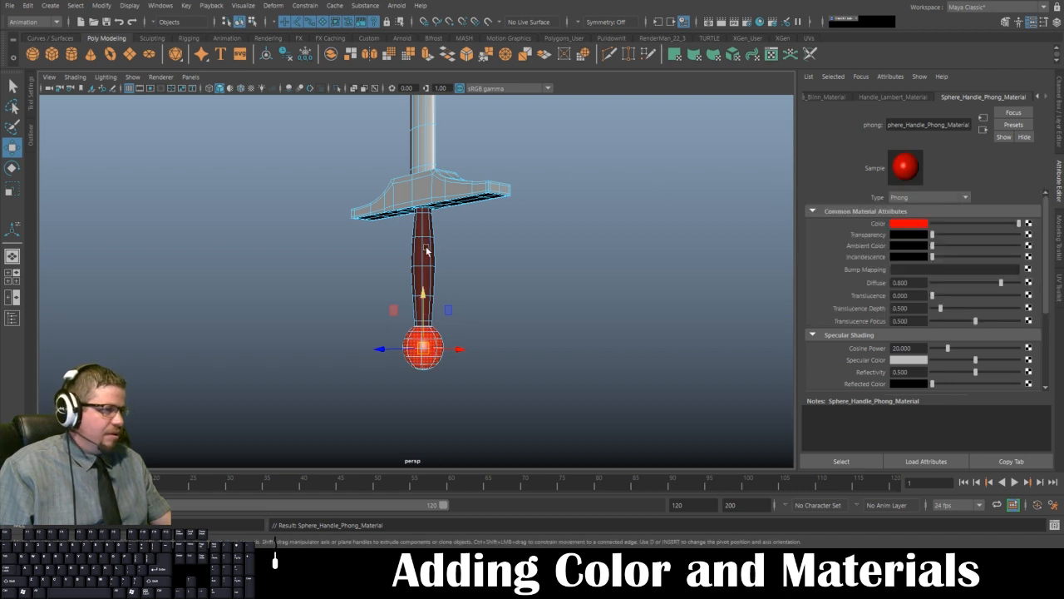
click(475, 220)
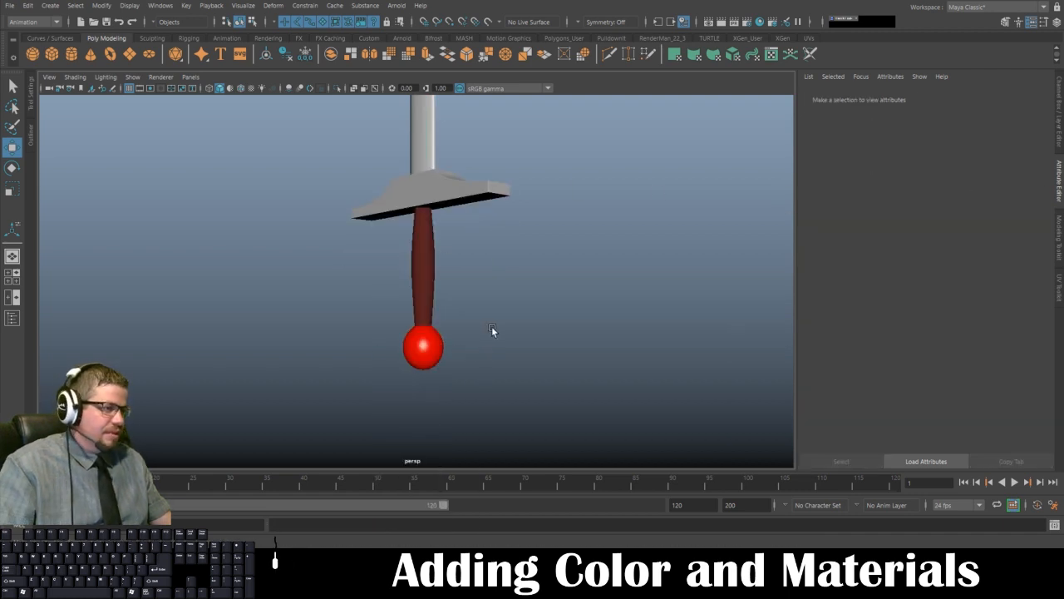
Step: Select the sword again and switch it to face selection mode, viewing the crossguard's underside around the handle
mouse_move(490, 330)
alt+mouse_down()
mouse_move(591, 346)
mouse_move(652, 337)
mouse_move(474, 337)
mouse_move(411, 271)
mouse_move(452, 231)
mouse_move(439, 366)
mouse_move(484, 342)
alt+mouse_up()
click(450, 229)
alt+middle_drag(485, 342, 476, 306)
alt+right_drag(475, 306, 507, 324)
alt+drag(507, 324, 378, 270)
alt+middle_drag(378, 270, 356, 253)
right_drag(381, 268, 382, 300)
alt+drag(330, 292, 387, 275)
alt+right_drag(387, 274, 400, 282)
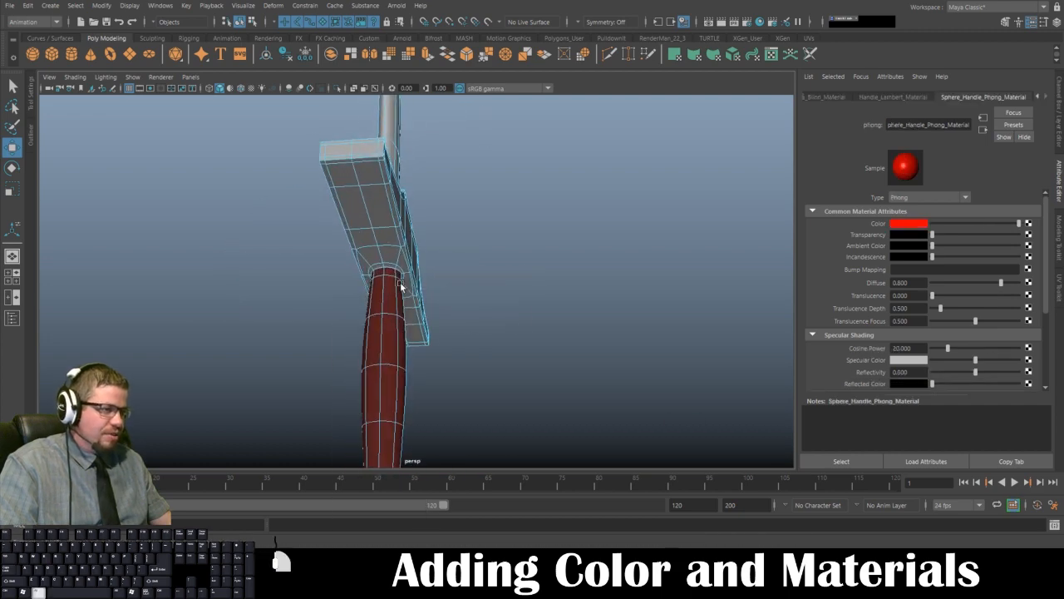
alt+drag(400, 282, 352, 261)
alt+right_drag(353, 262, 444, 352)
alt+drag(444, 352, 439, 300)
alt+right_drag(440, 300, 471, 342)
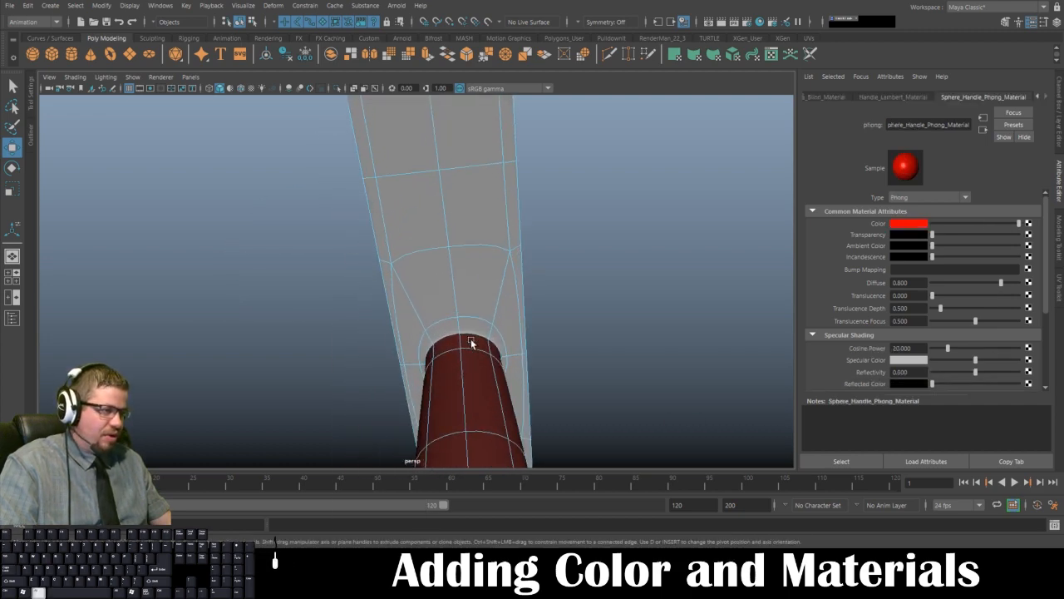
Step: Select the rings of faces on the crossguard's underside surrounding the top of the handle
click(472, 331)
click(487, 309)
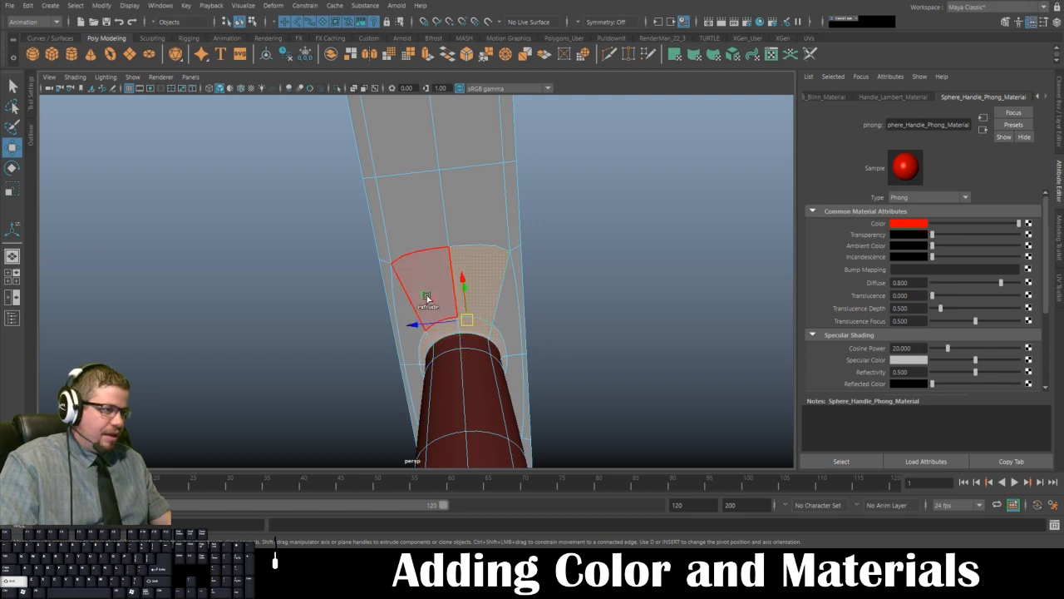
shift+double_click(415, 275)
alt+drag(380, 288, 328, 322)
alt+drag(299, 399, 347, 275)
Step: Try selecting the crossguard's faces with Object X symmetry and turn symmetry off again
right_drag(372, 237, 373, 174)
drag(280, 191, 417, 380)
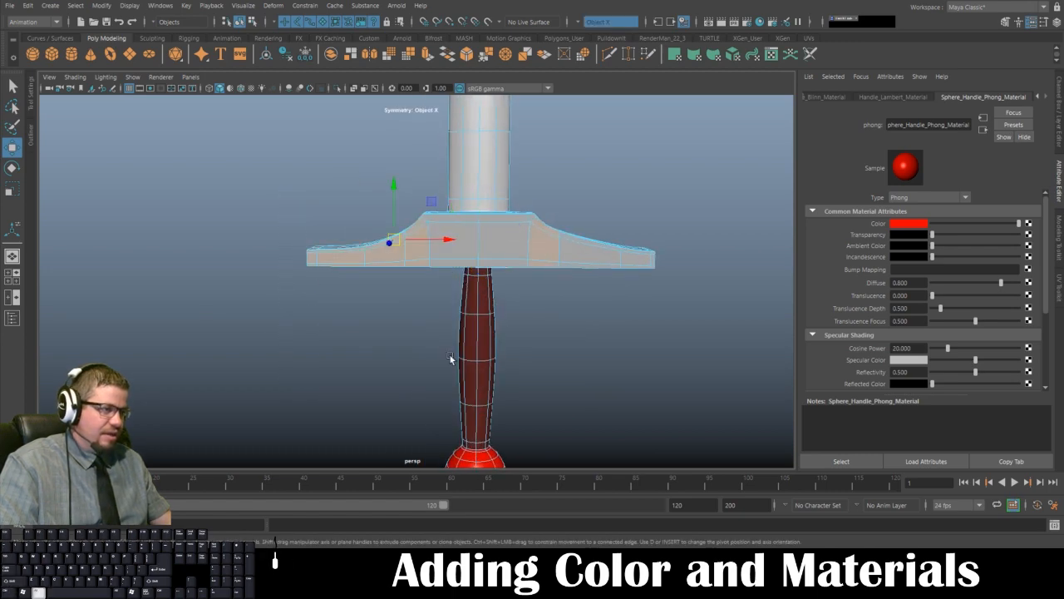
alt+drag(458, 304, 423, 259)
click(469, 234)
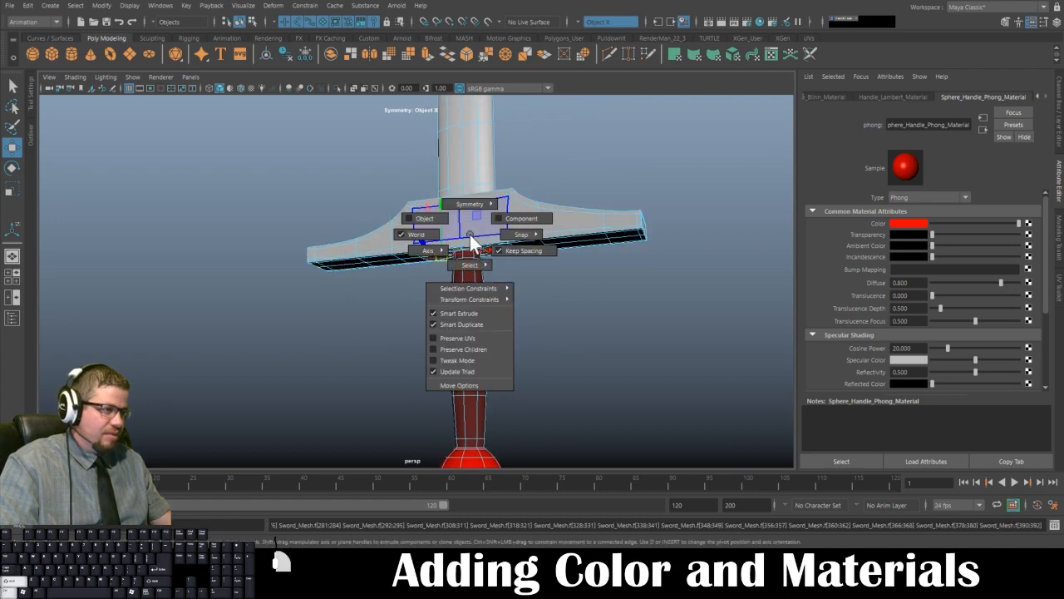
ctrl+shift+right_drag(470, 234, 464, 143)
Step: Add the narrow face loop running along the crossguard's lower border to the face selection
alt+drag(462, 386, 478, 330)
alt+scroll(478, 329, up, 4)
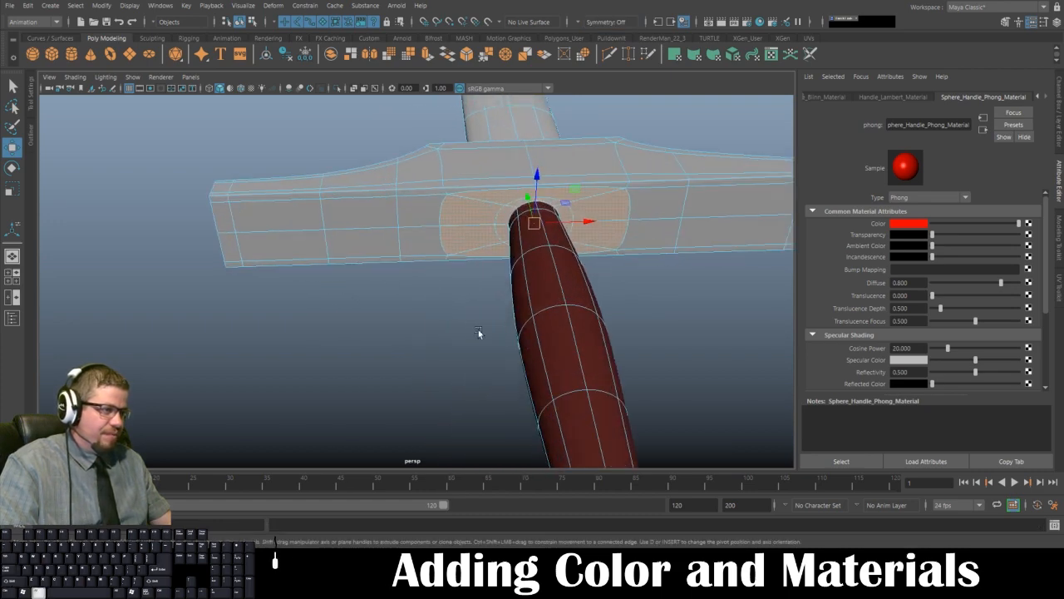
alt+middle_drag(478, 329, 459, 399)
alt+right_drag(460, 399, 504, 470)
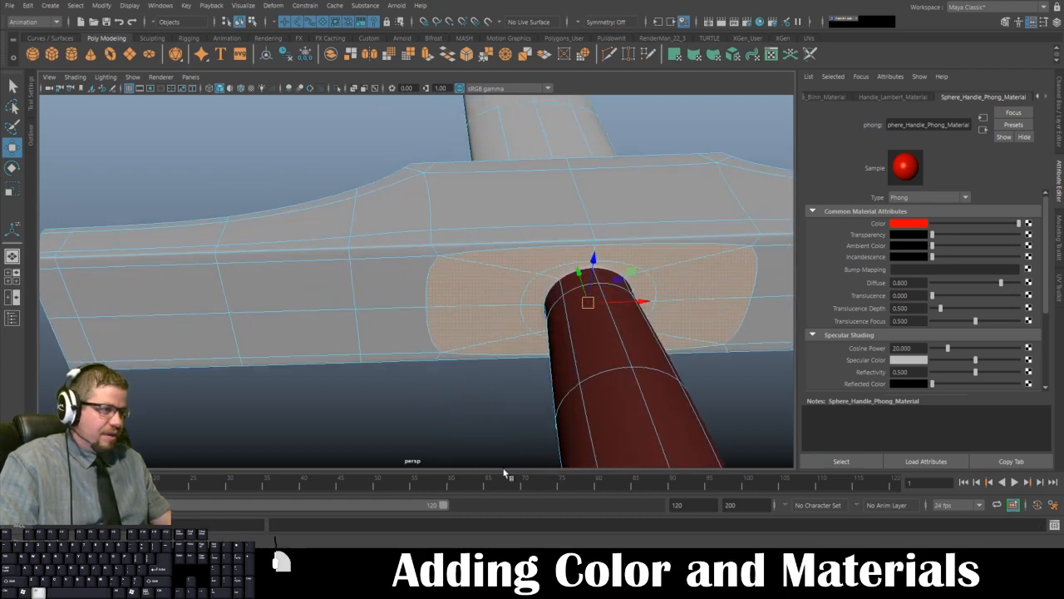
shift+click(51, 262)
alt+drag(225, 299, 104, 275)
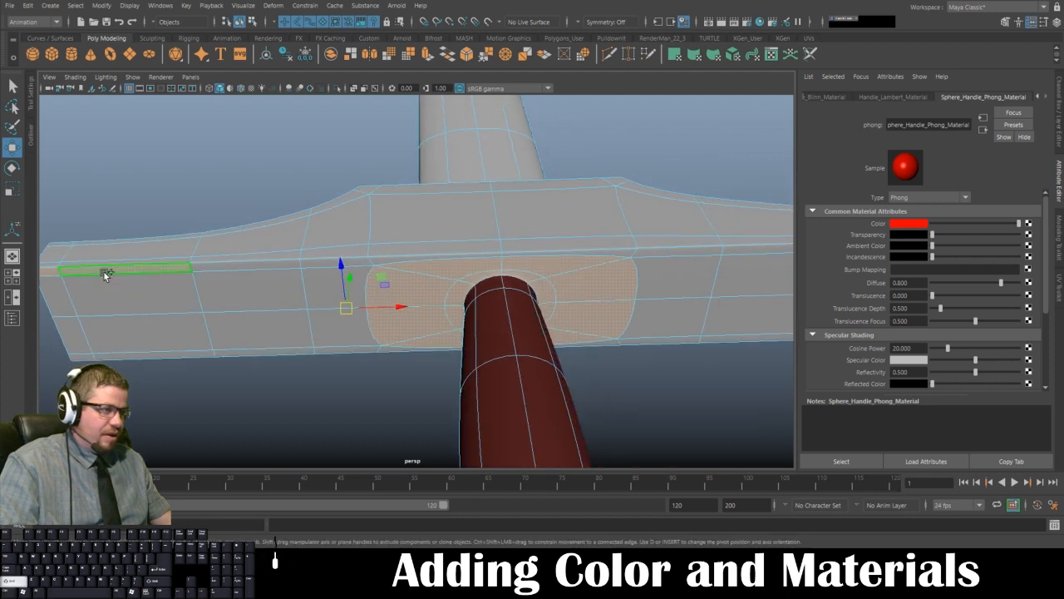
shift+double_click(104, 272)
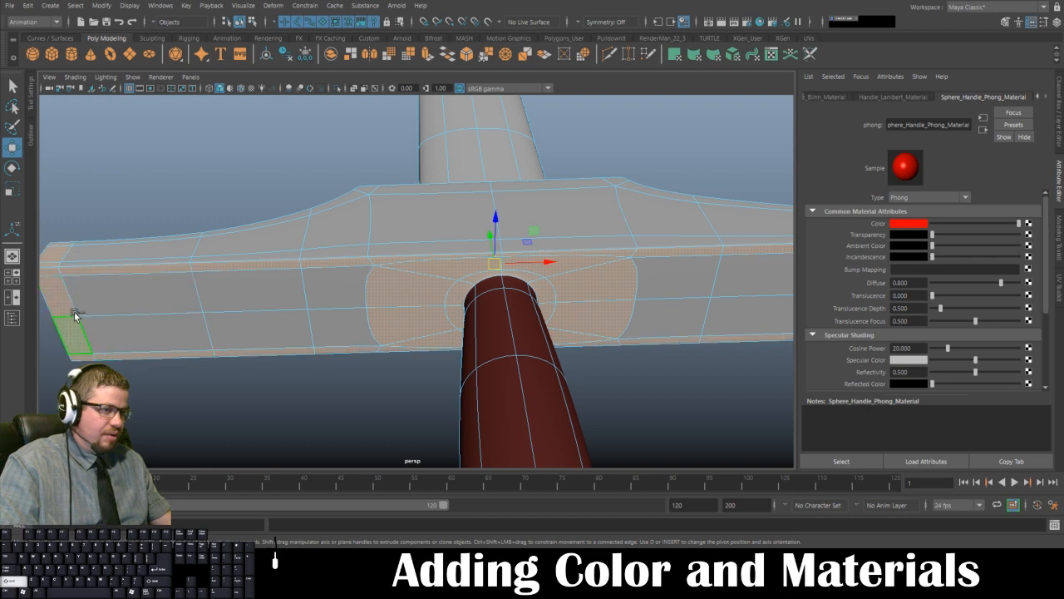
Step: Add the face loops wrapping around one arm of the crossguard to the selection
shift+click(104, 303)
shift+double_click(114, 330)
shift+click(234, 300)
shift+double_click(273, 327)
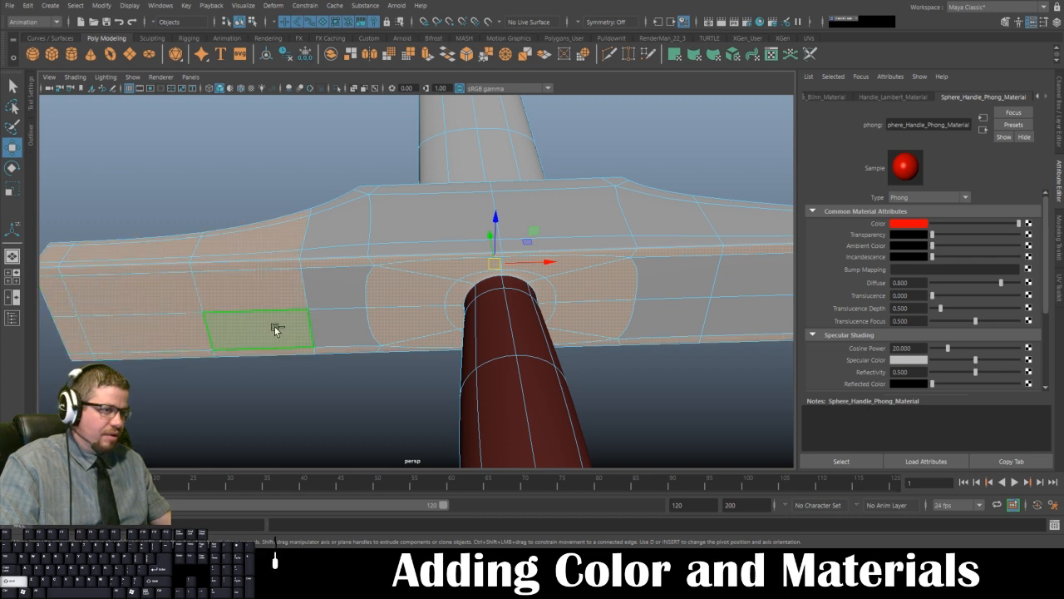
key(f)
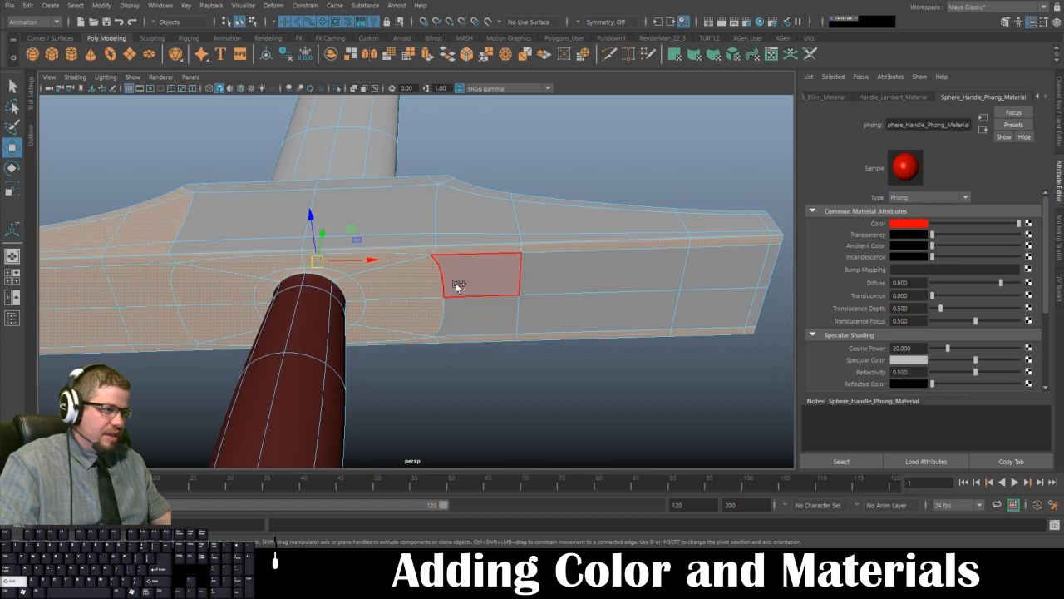
Step: Add the face loops wrapping around the opposite arm of the crossguard to the selection
shift+double_click(457, 285)
shift+double_click(590, 274)
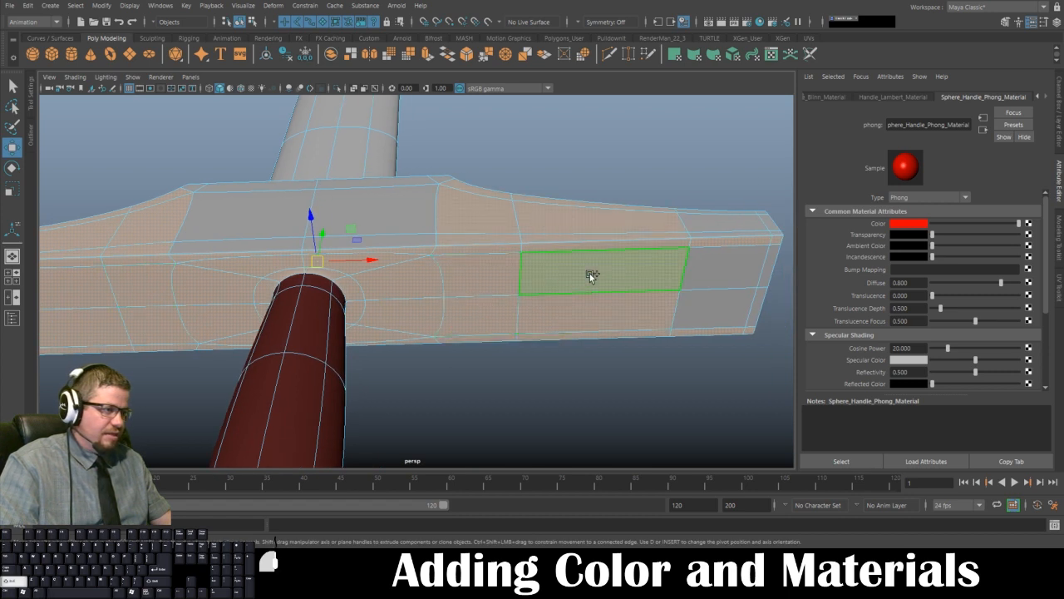
shift+click(720, 258)
shift+double_click(719, 307)
alt+middle_drag(718, 308, 623, 321)
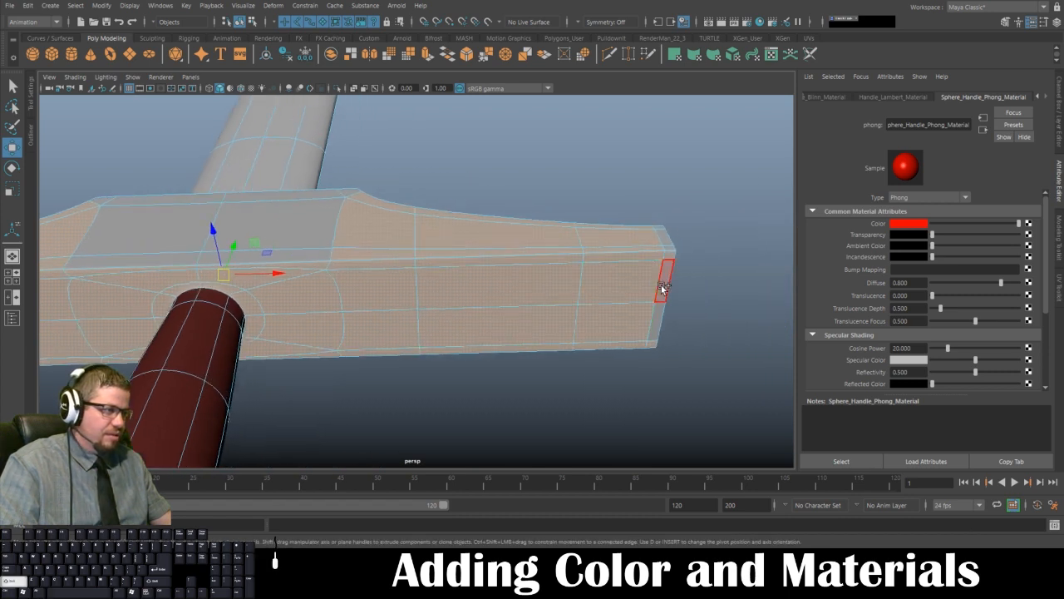
Step: Add the end faces of one crossguard arm and the remaining central side faces to the selection
alt+drag(660, 317, 480, 323)
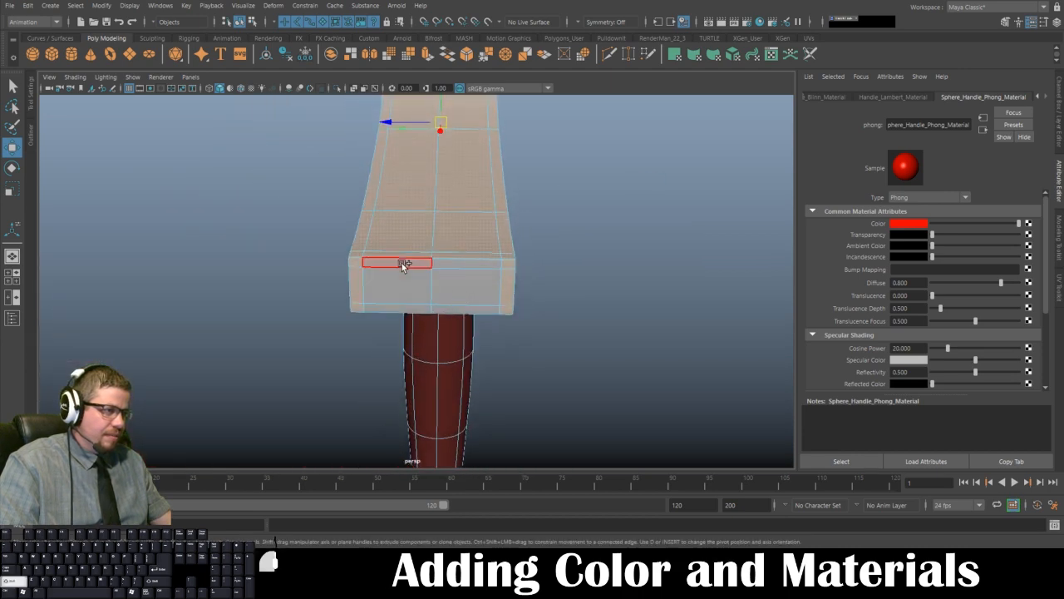
click(478, 267)
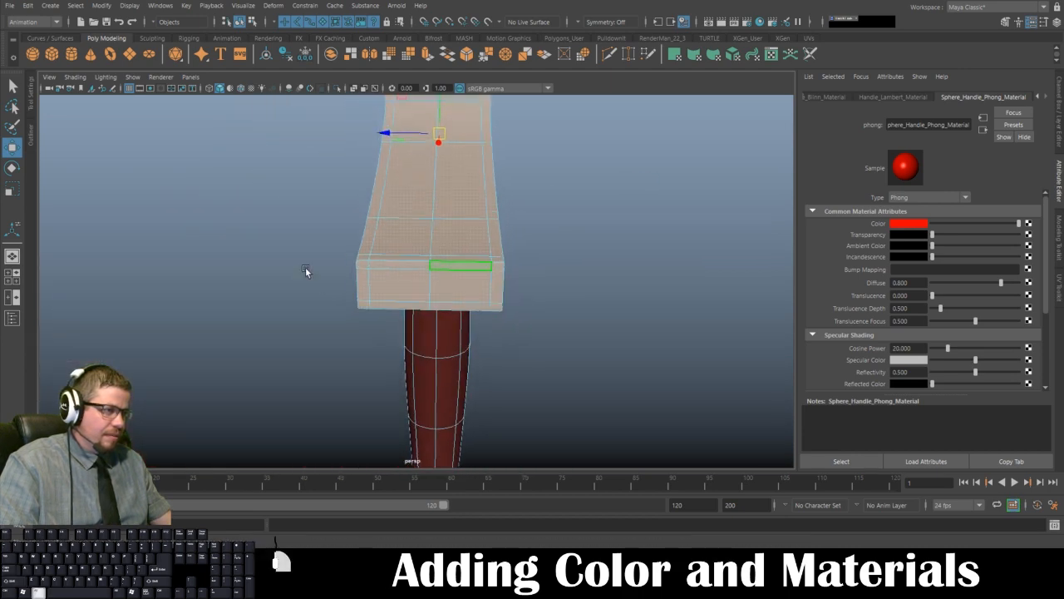
alt+drag(304, 271, 261, 211)
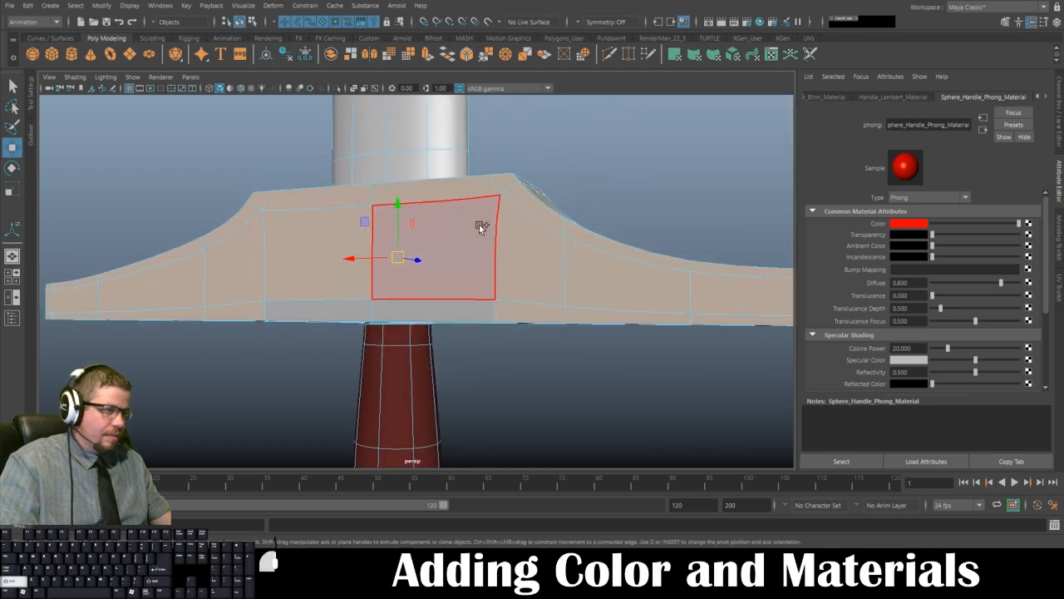
alt+drag(327, 304, 280, 268)
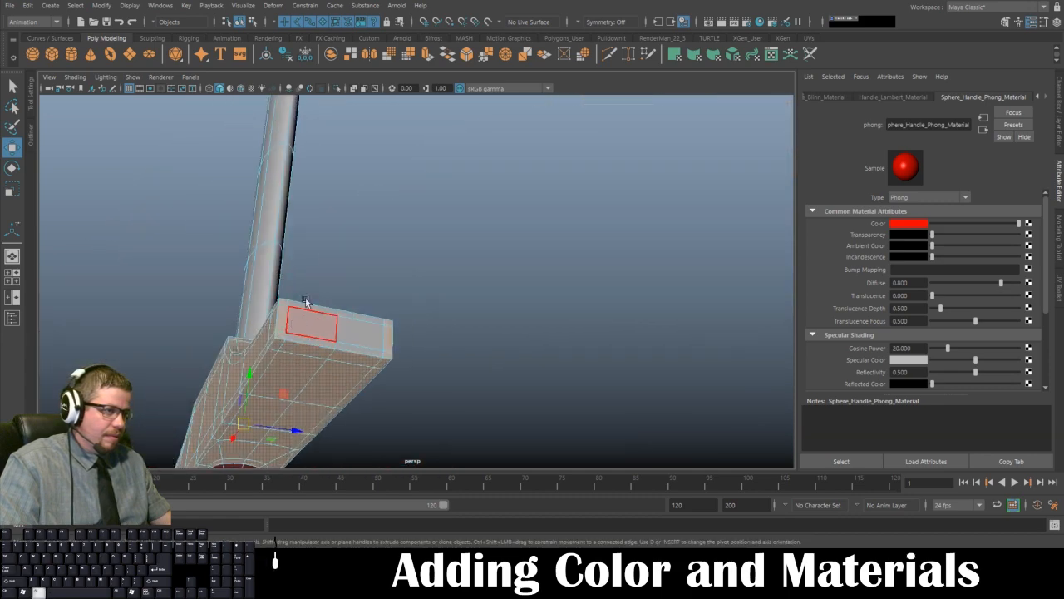
Step: Add the remaining faces on the end of the crossguard arm to the face selection
alt+middle_drag(306, 301, 419, 310)
alt+right_drag(420, 310, 449, 389)
alt+middle_drag(449, 389, 435, 318)
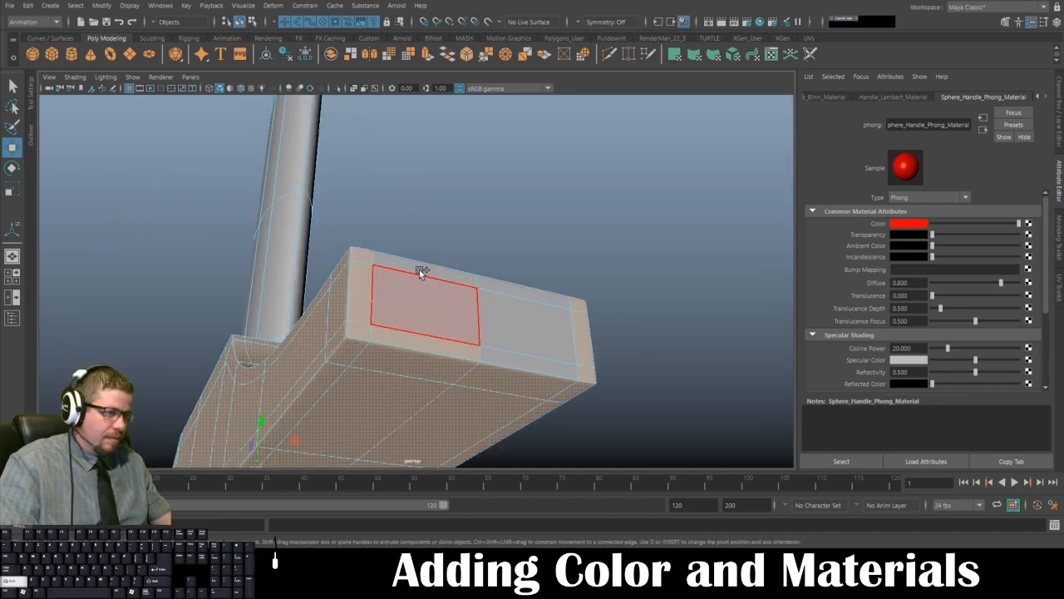
shift+click(528, 365)
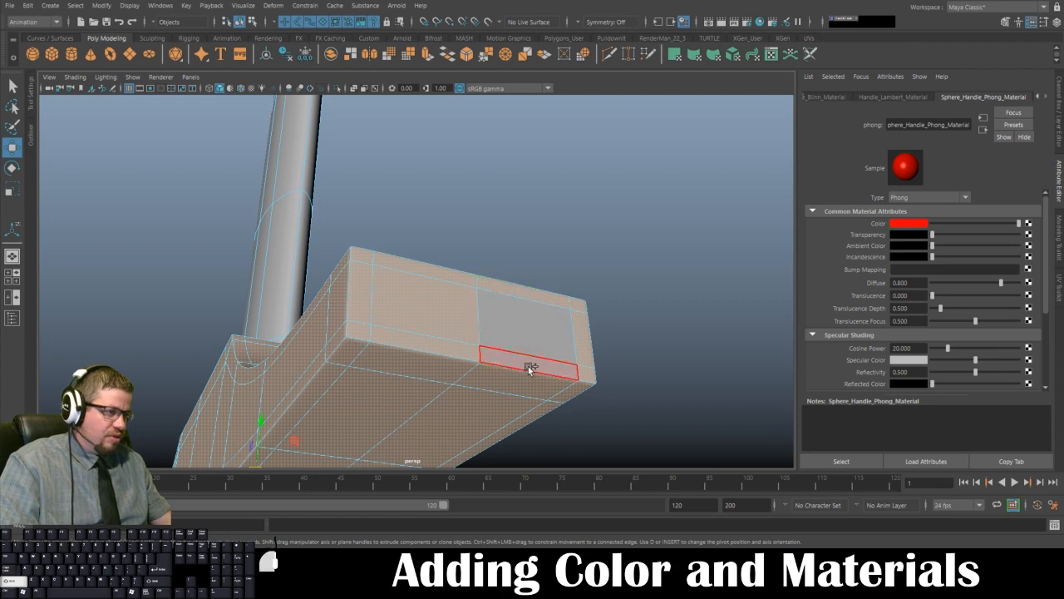
alt+drag(527, 366, 449, 328)
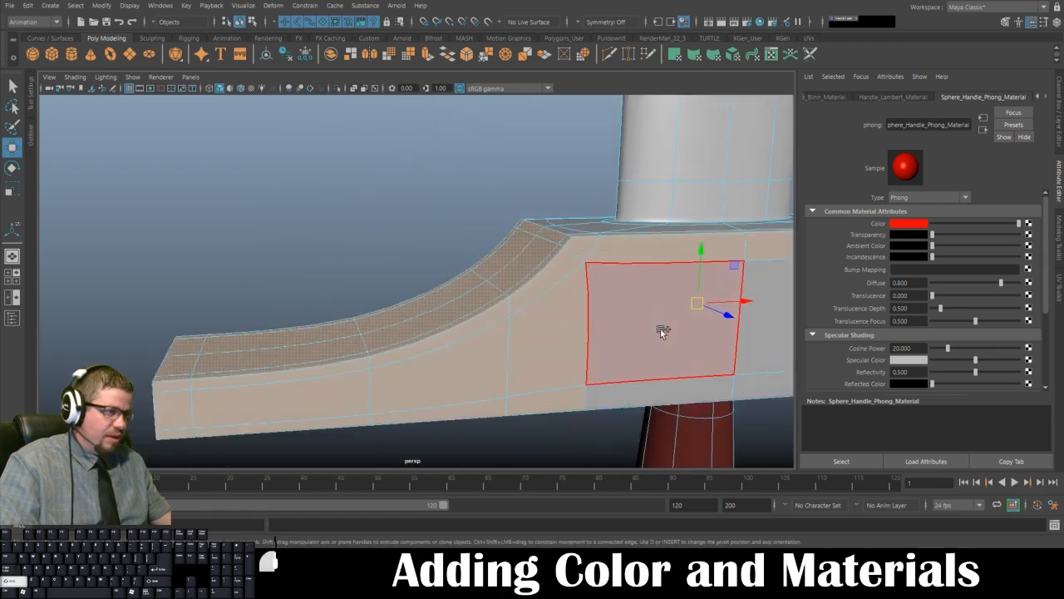
Step: Add the remaining crossguard side faces and the upper faces around the blade's base to the selection
alt+drag(660, 330, 449, 320)
alt+drag(459, 390, 392, 216)
alt+drag(572, 330, 427, 349)
shift+click(420, 343)
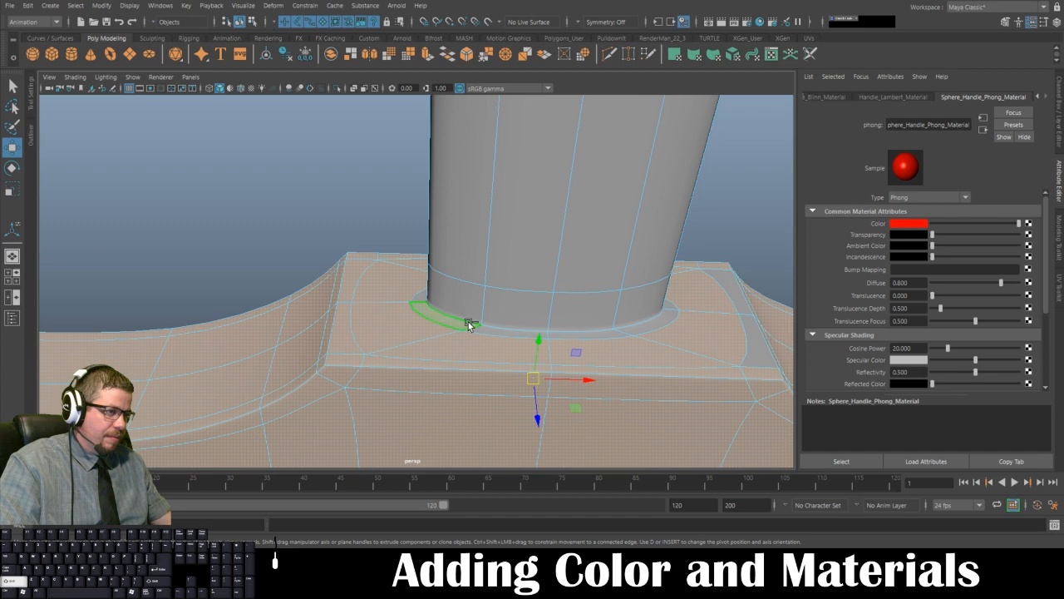
alt+drag(492, 335, 308, 302)
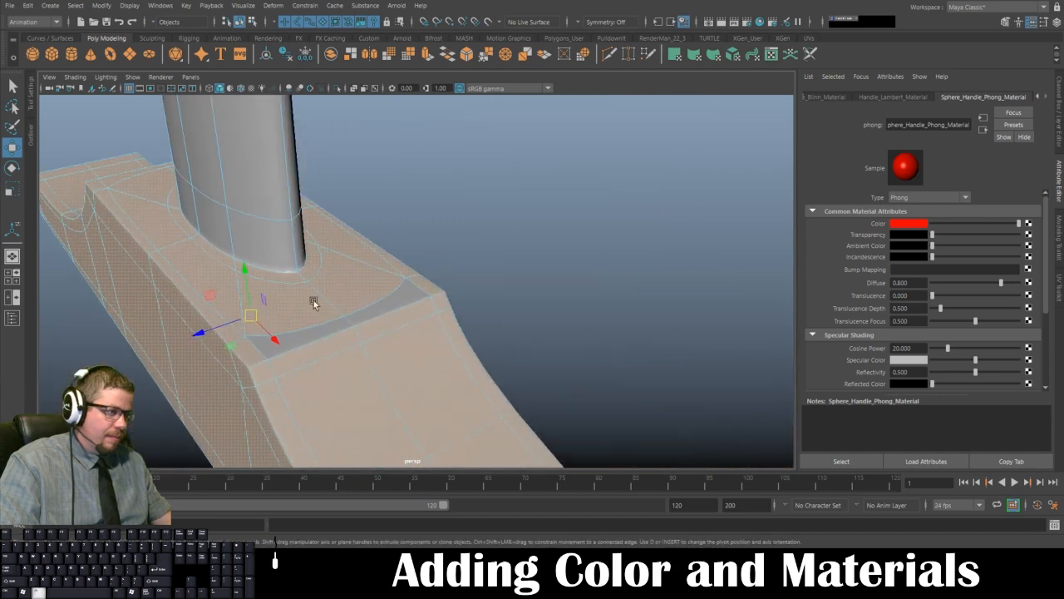
alt+drag(380, 309, 398, 290)
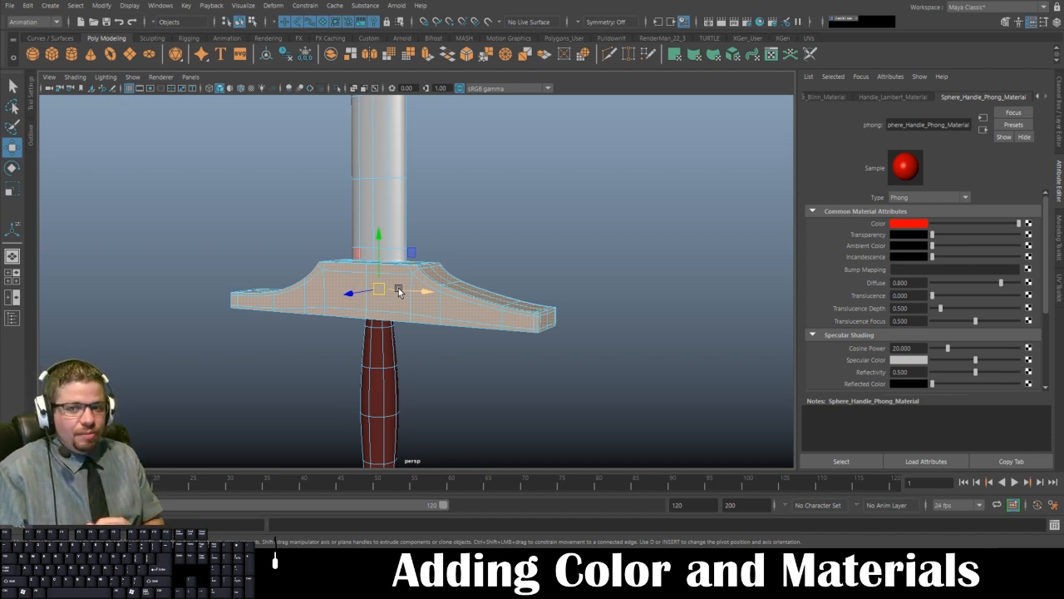
Step: Assign a new Arnold aiStandardSurface material to the selected crossguard faces
right_drag(398, 290, 391, 537)
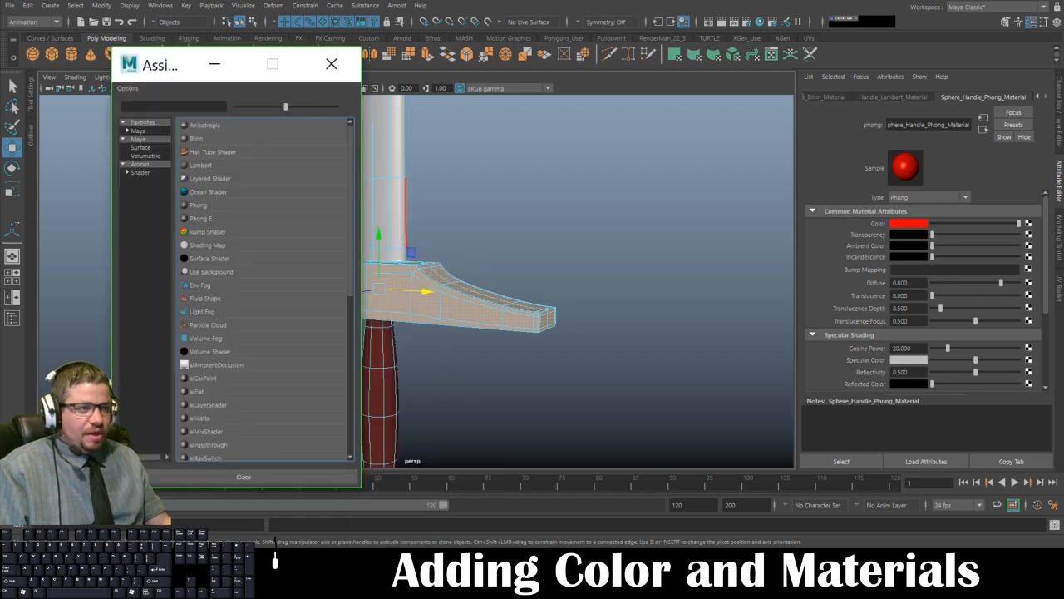
click(145, 173)
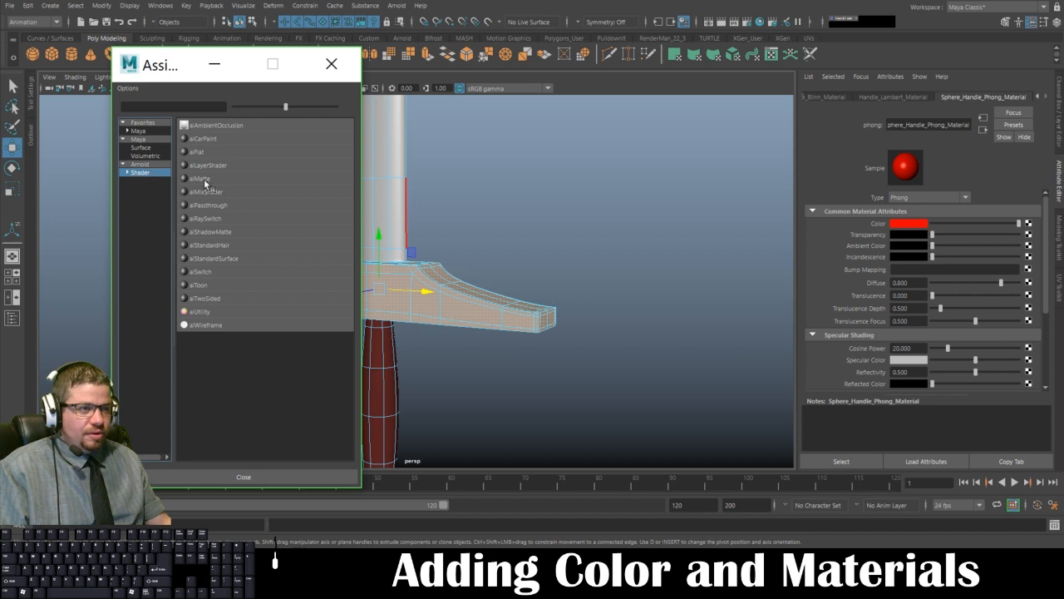
click(202, 259)
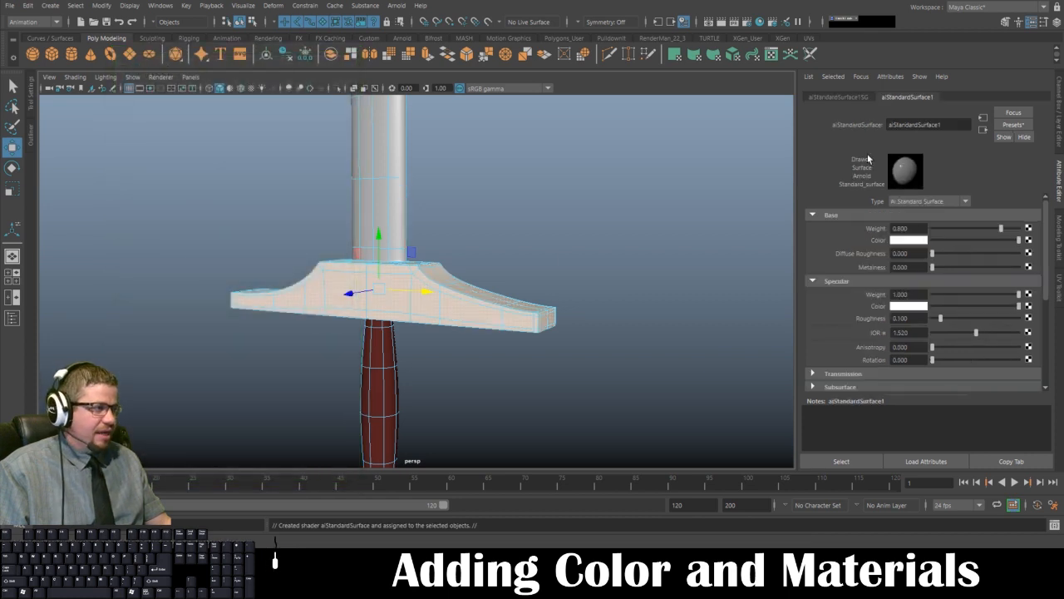
Step: Rename the crossguard's new material as Hand_Guard_Arnold_Material
drag(947, 125, 822, 123)
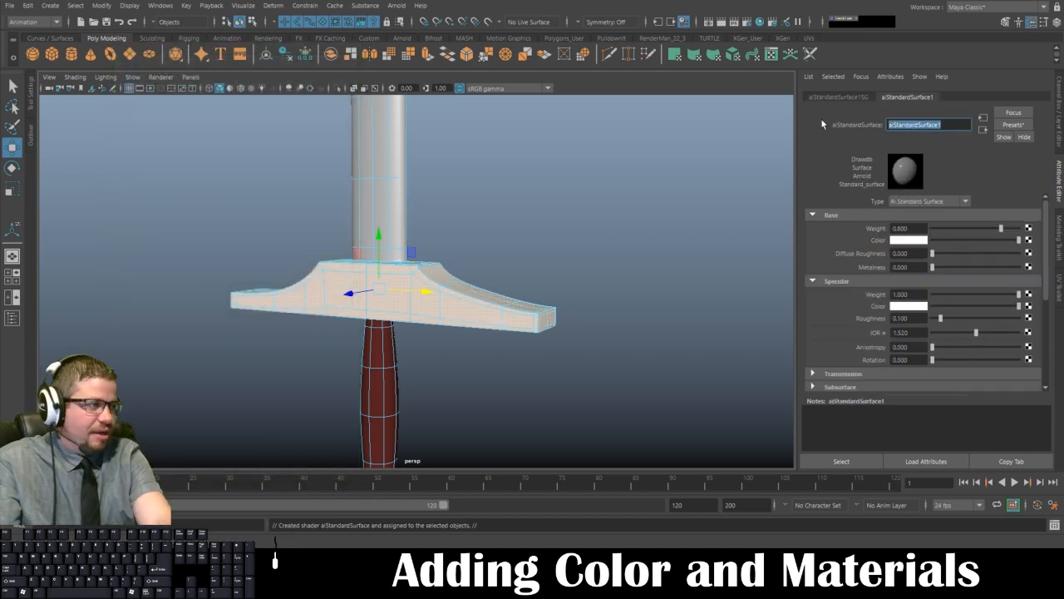
text(Ha)
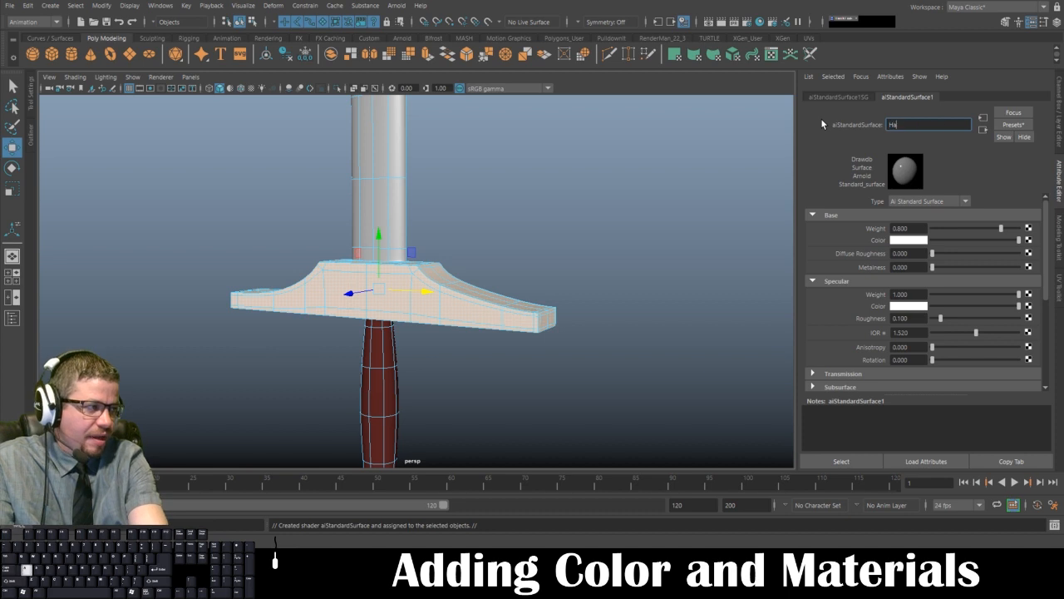
text(nd_Guard_)
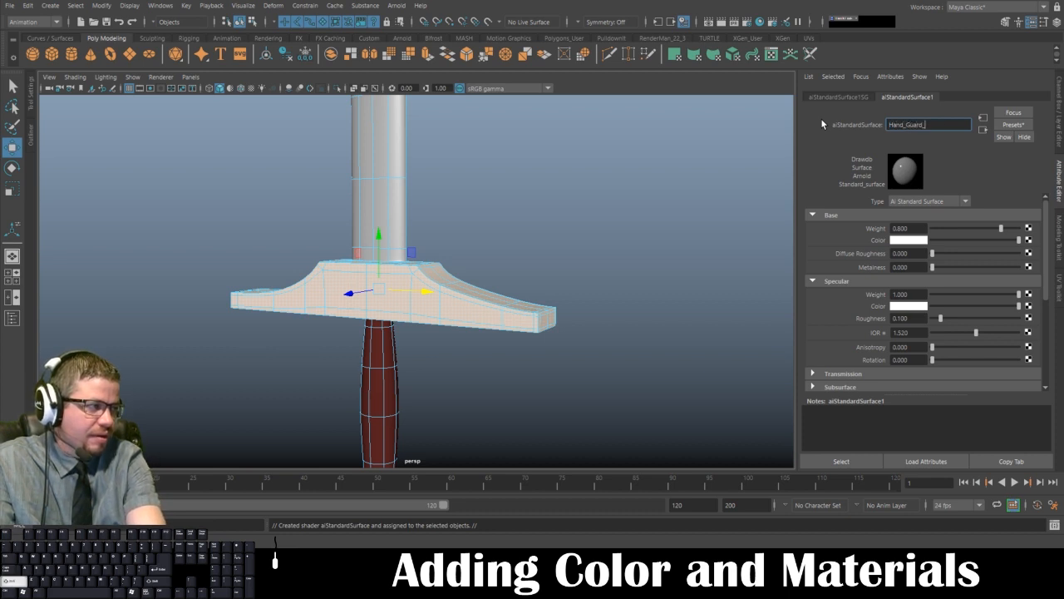
text(Arnold_)
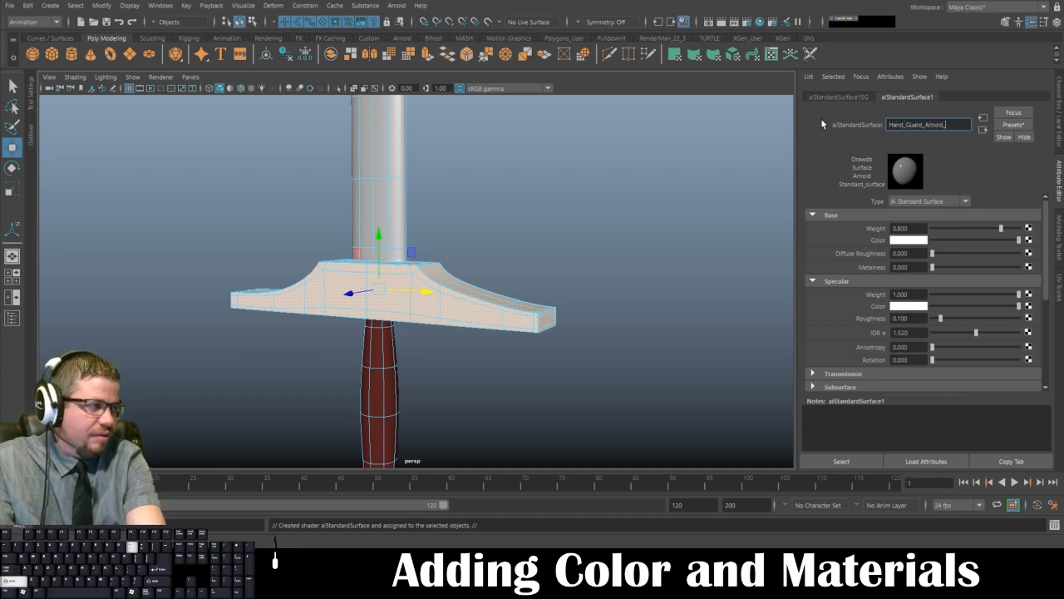
text(Material)
key(Return)
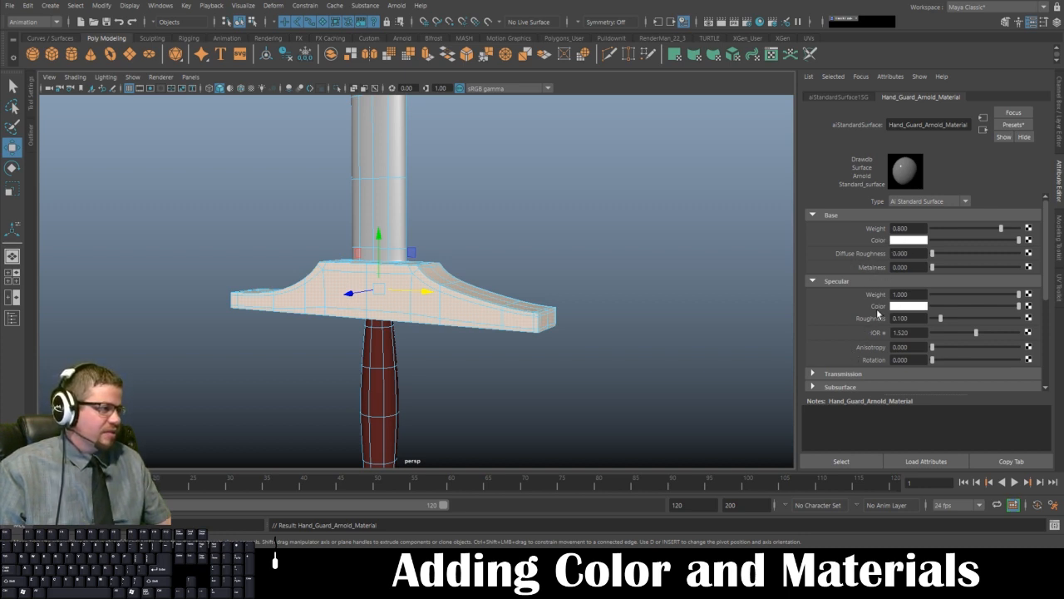
Step: Set the base color of the crossguard material to a dark grey preset swatch and clear the face selection
scroll(842, 339, down, 1)
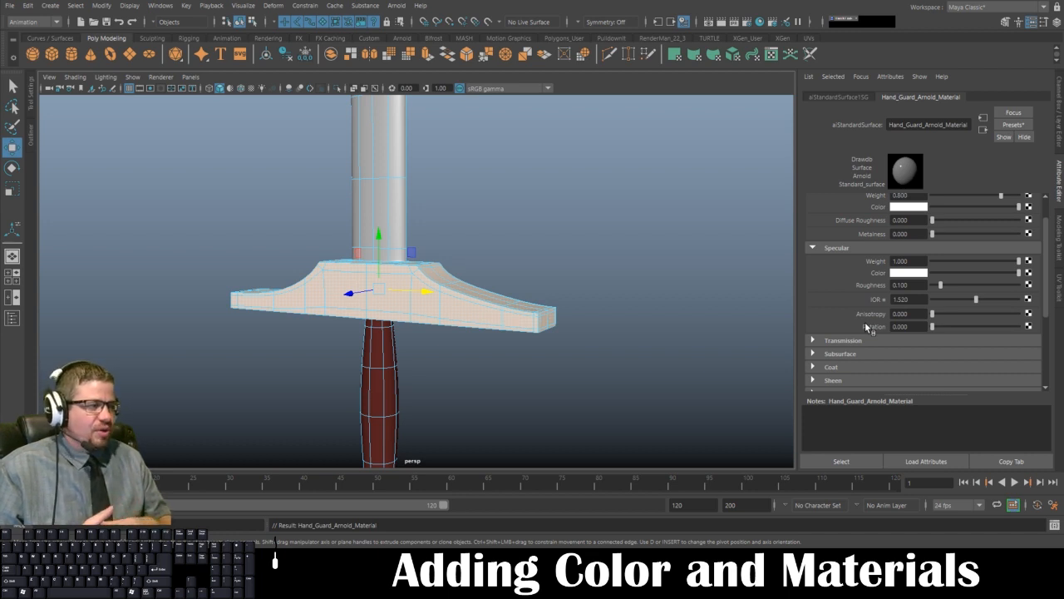
scroll(867, 324, up, 1)
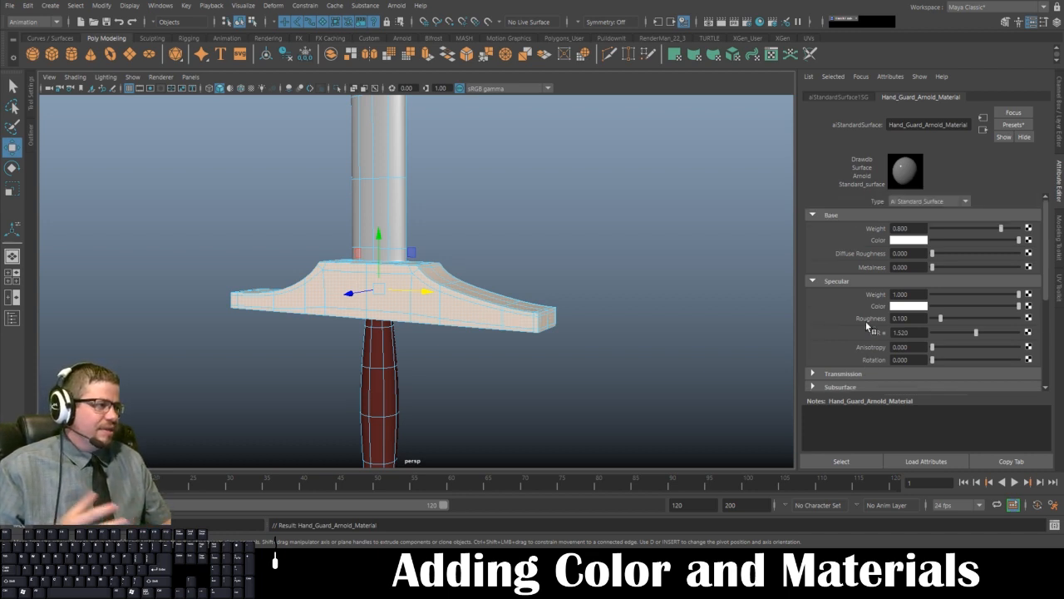
click(897, 240)
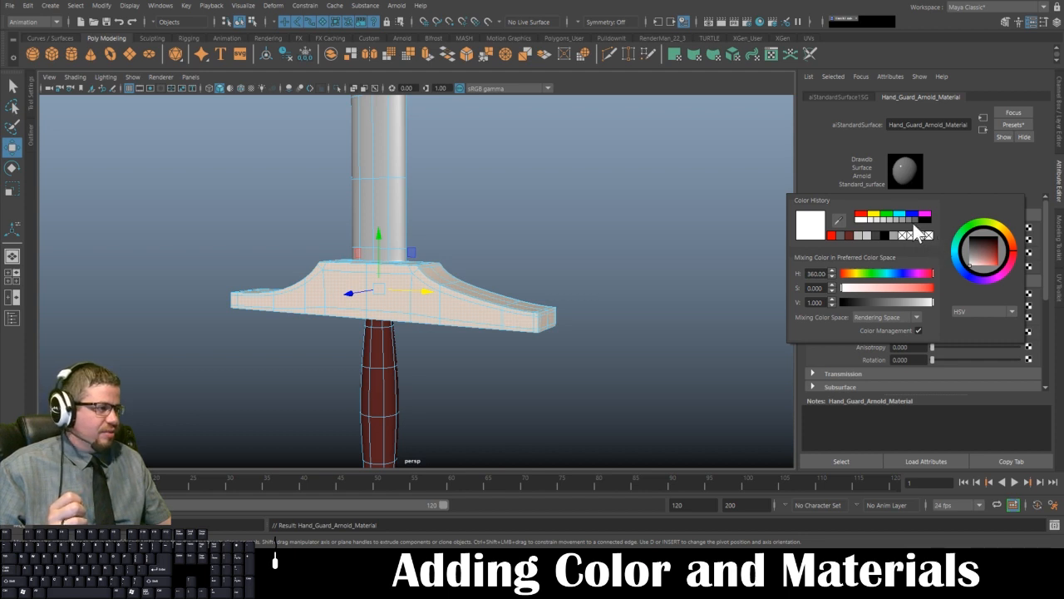
click(919, 221)
click(684, 227)
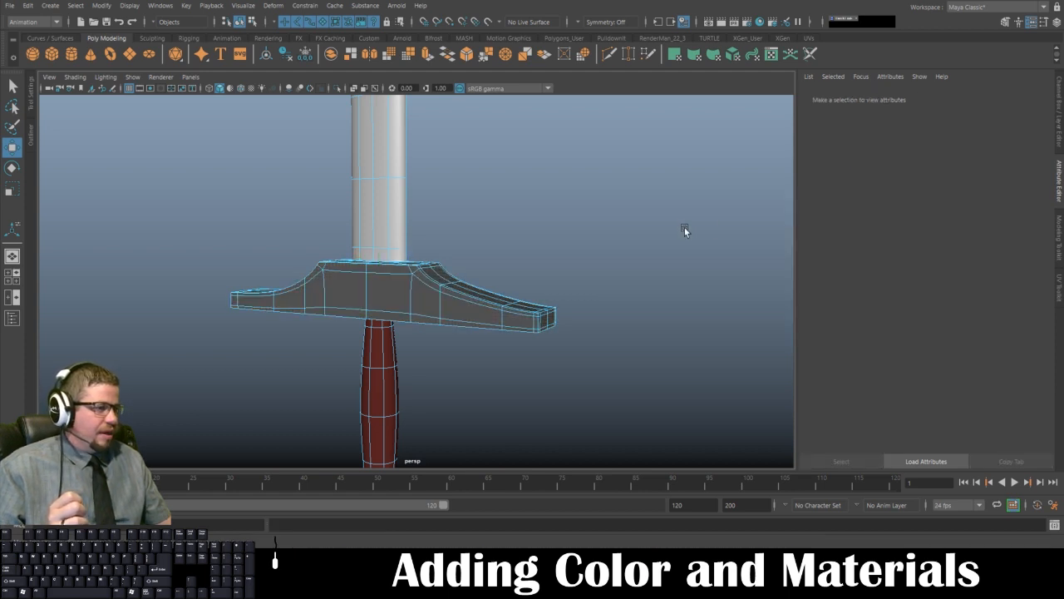
Step: Return to object mode with the whole sword selected and show the attributes of Hand_Guard_Arnold_Material
right_drag(460, 266, 468, 309)
right_drag(509, 247, 618, 239)
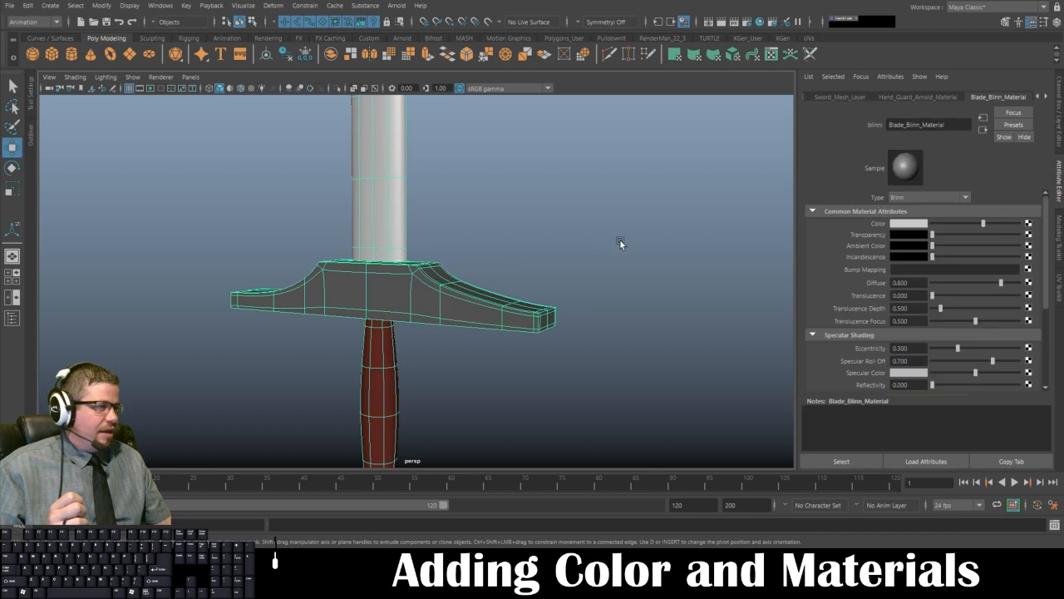
right_click(1045, 97)
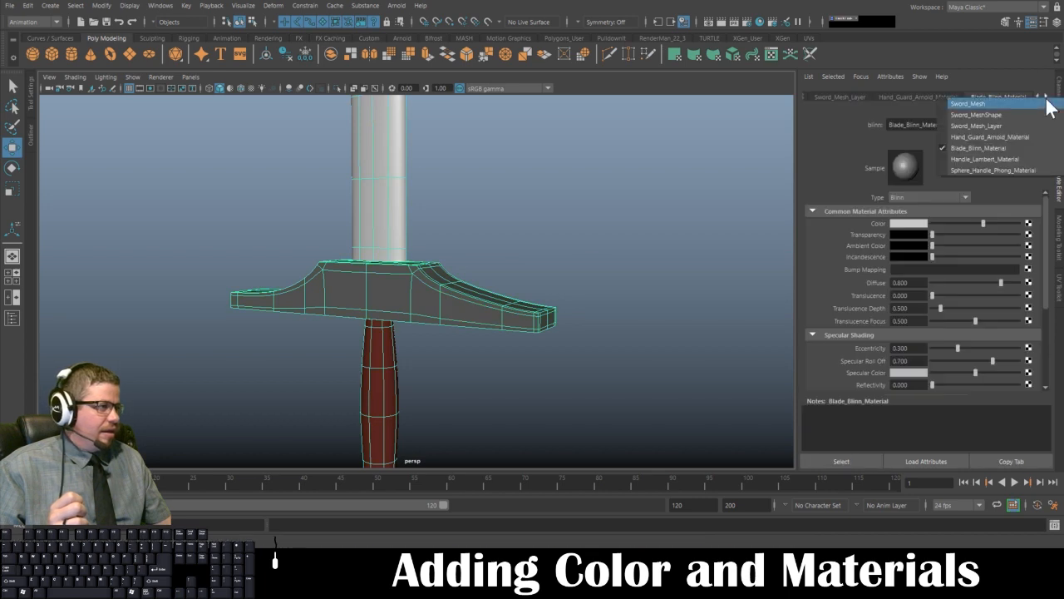
click(1010, 136)
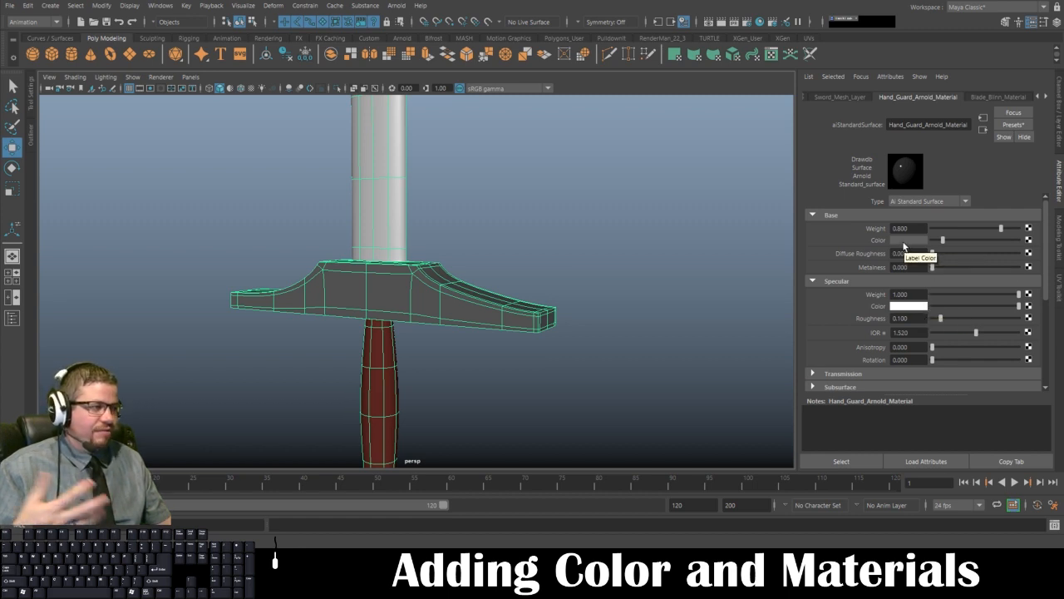
Step: Examine the attribute groups of Hand_Guard_Arnold_Material, expanding its Geometry settings
scroll(885, 247, down, 2)
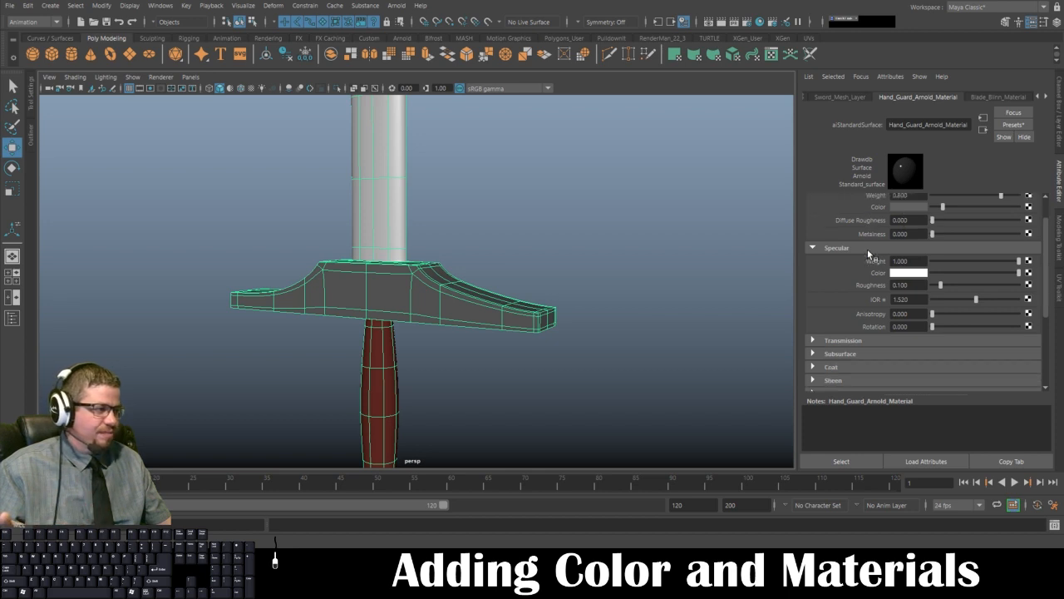
scroll(856, 349, down, 2)
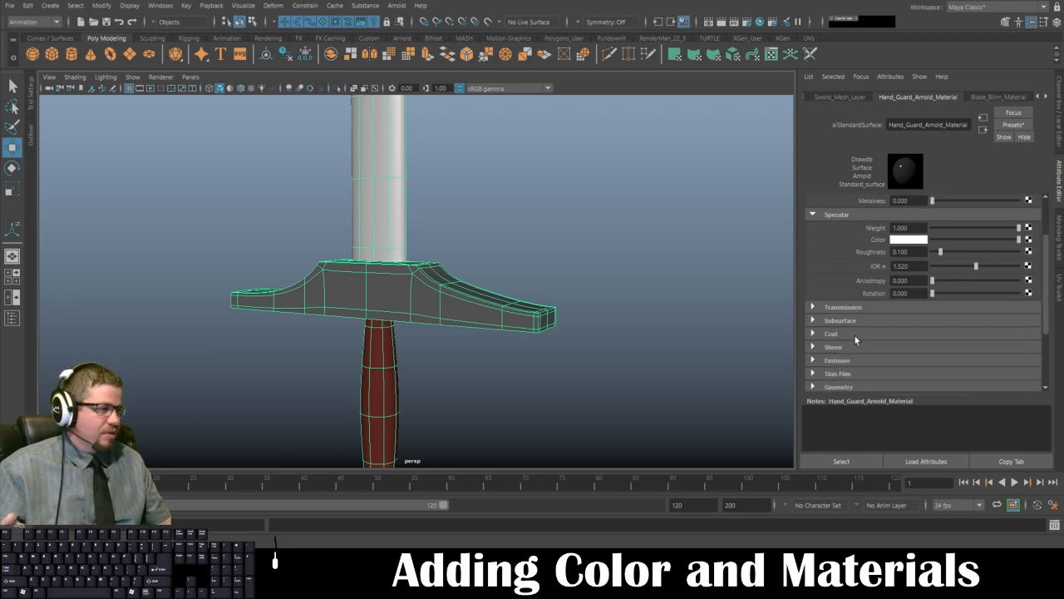
click(855, 388)
scroll(869, 344, down, 4)
scroll(848, 348, down, 2)
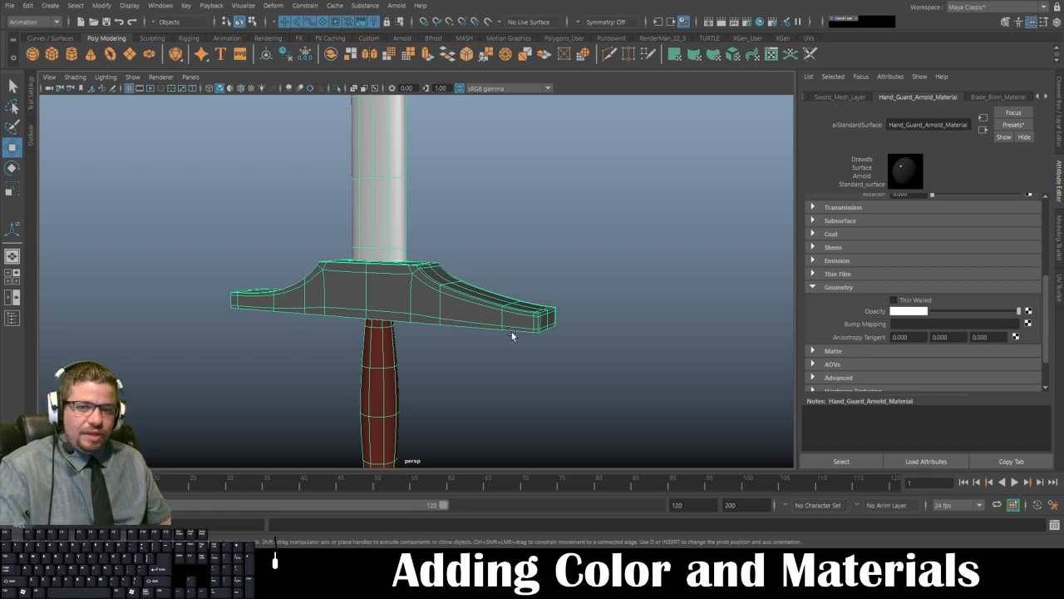
Step: Deselect the sword and inspect how the colors of the blade, crossguard, handle and pommel look together
alt+right_drag(509, 356, 458, 245)
alt+middle_drag(458, 245, 459, 260)
alt+right_drag(460, 260, 397, 220)
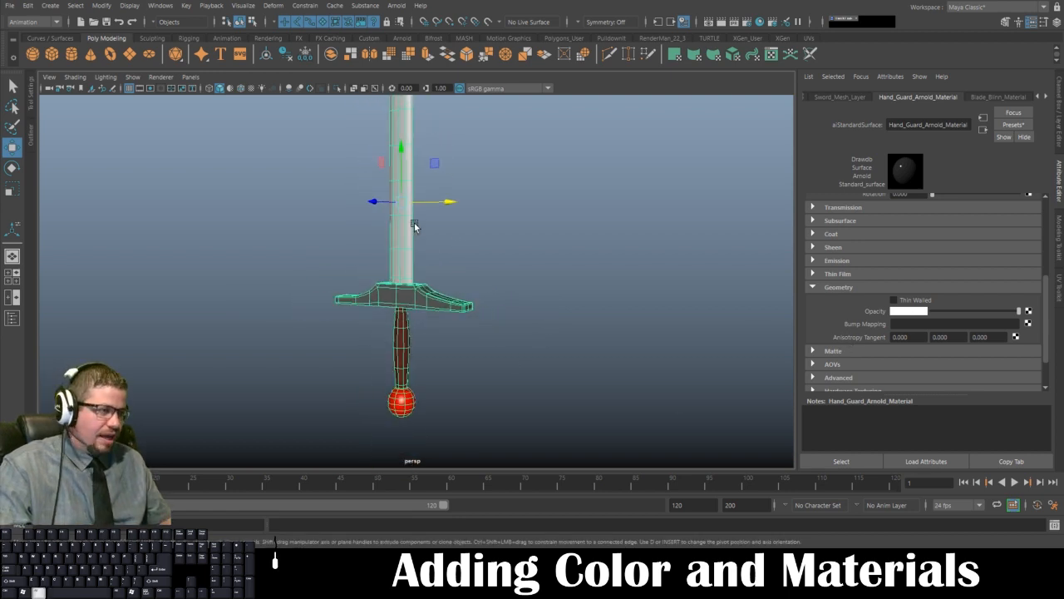
right_drag(411, 161, 482, 200)
click(387, 202)
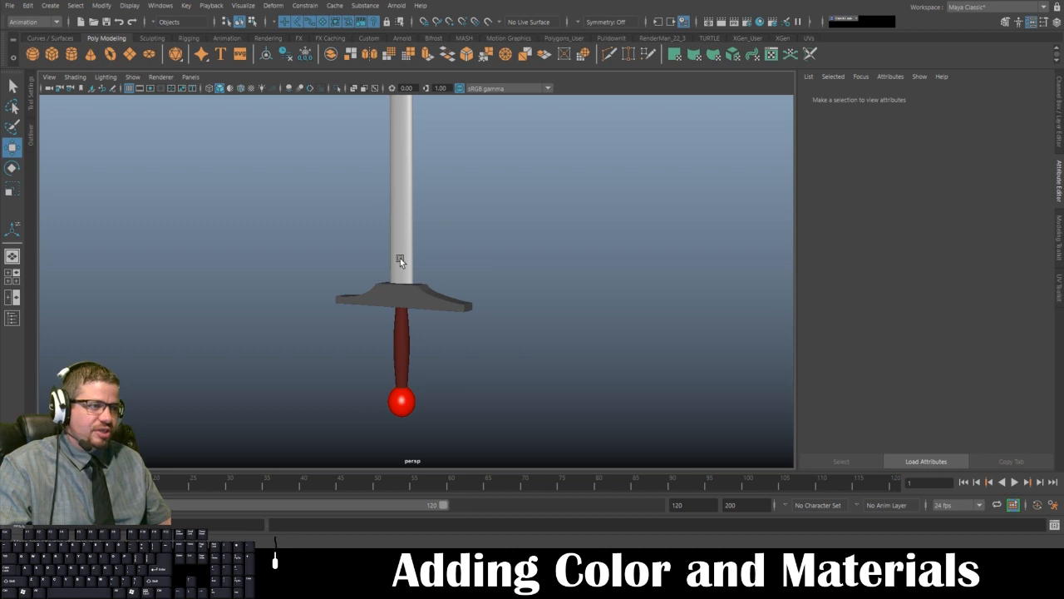
click(399, 304)
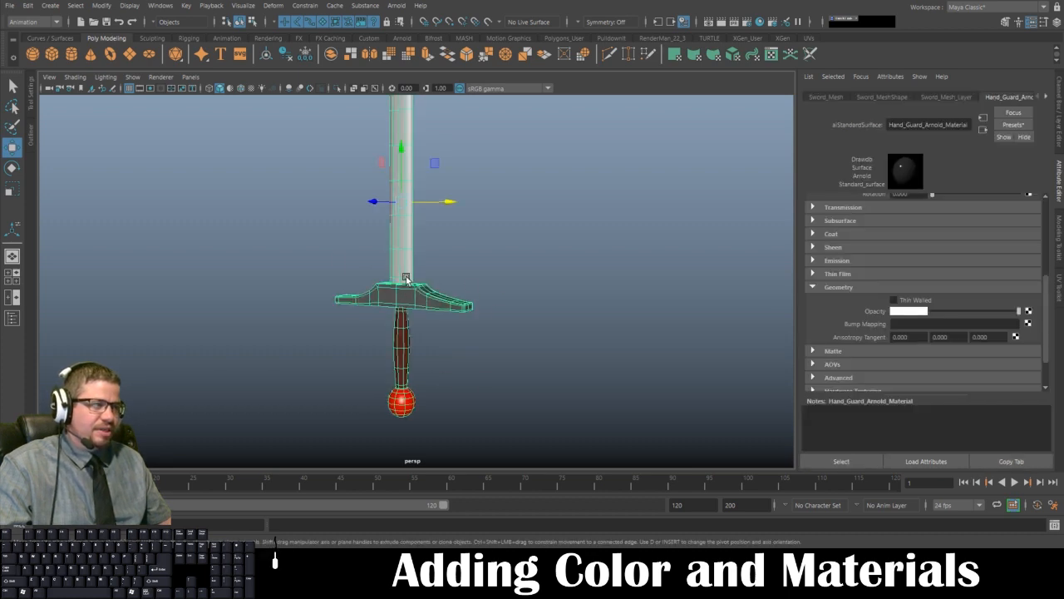
click(455, 274)
Step: Select the sword and set the color of Blade_Blinn_Material to a light grey preset swatch
click(403, 240)
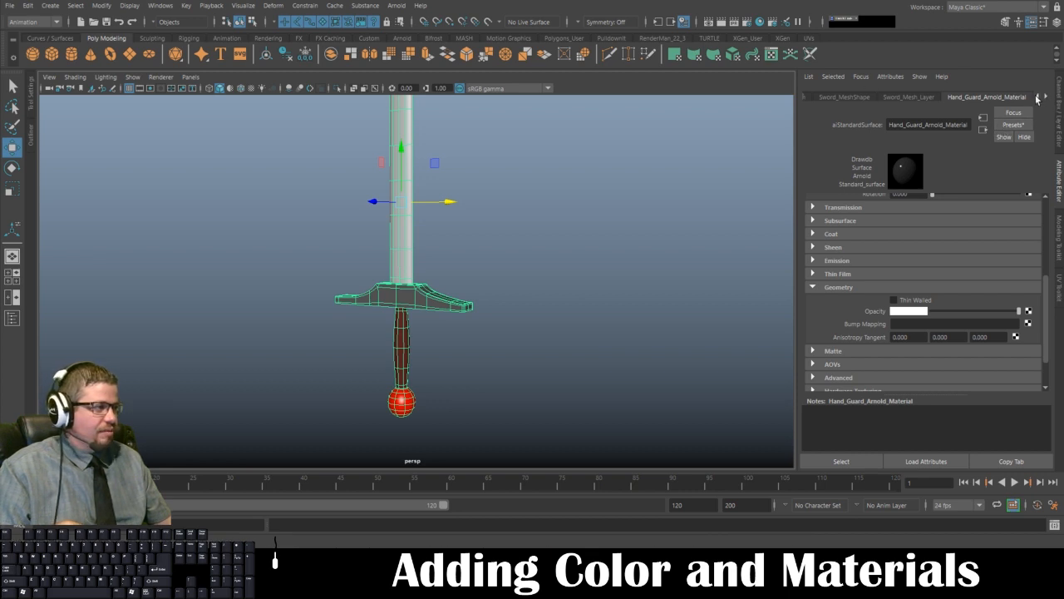
click(1037, 99)
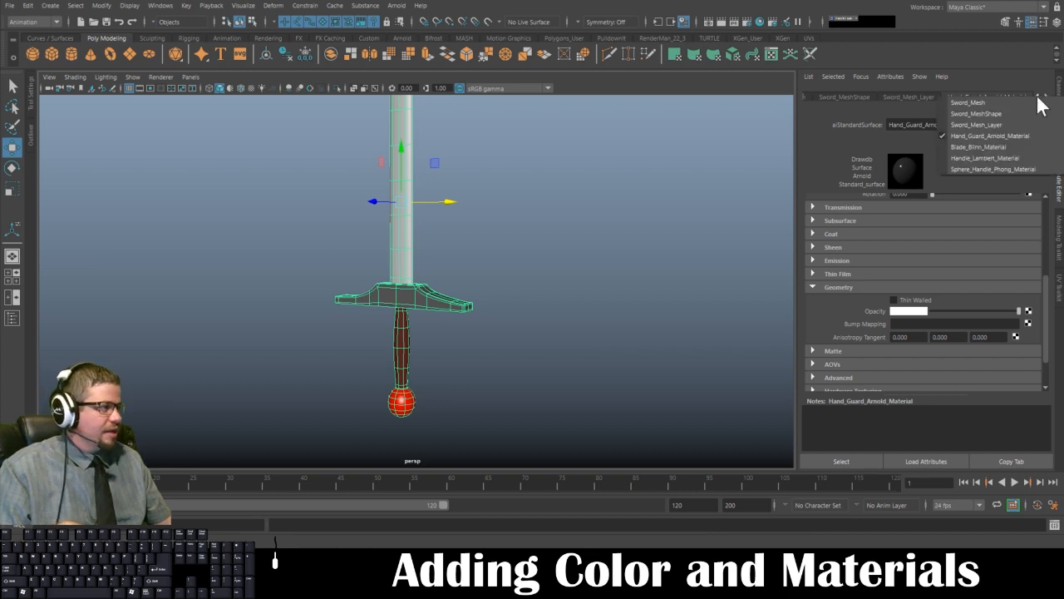
click(1004, 145)
click(917, 221)
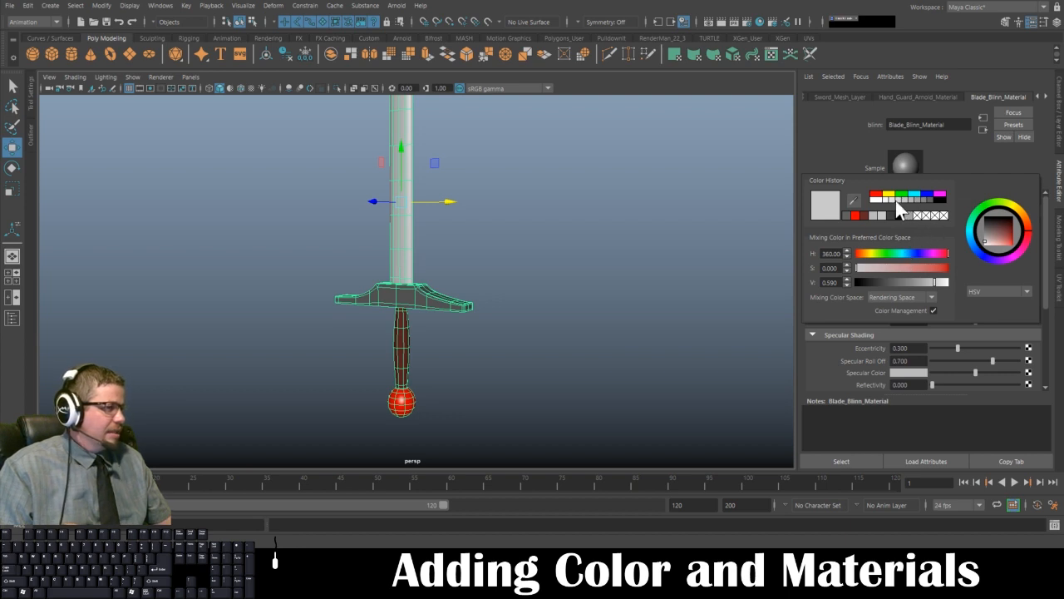
click(899, 201)
Step: Deselect the sword and inspect the complete colored model from blade tip to pommel
click(443, 264)
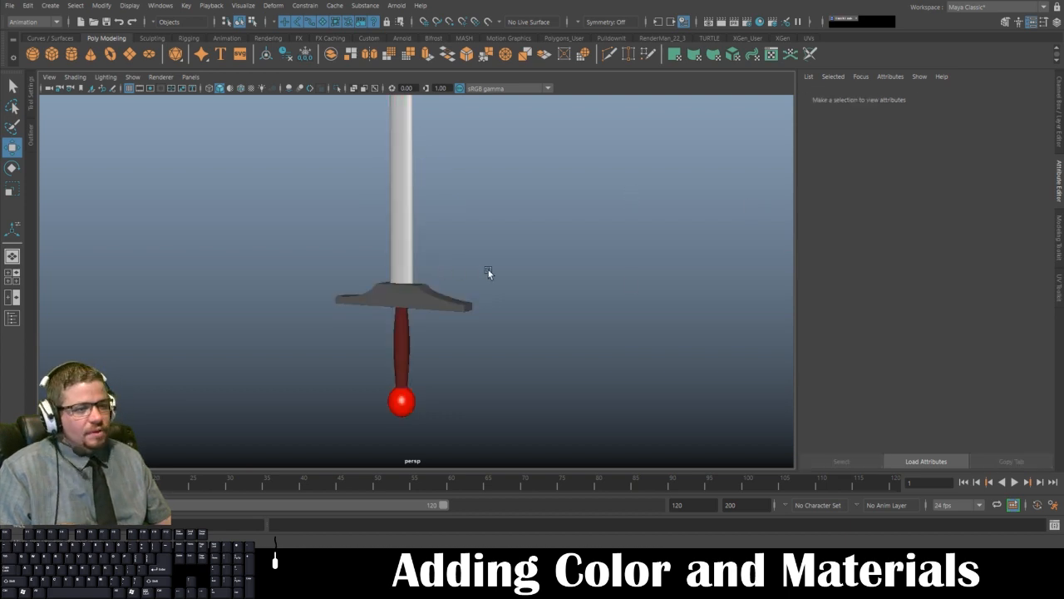
alt+right_drag(501, 280, 395, 191)
alt+drag(395, 191, 510, 271)
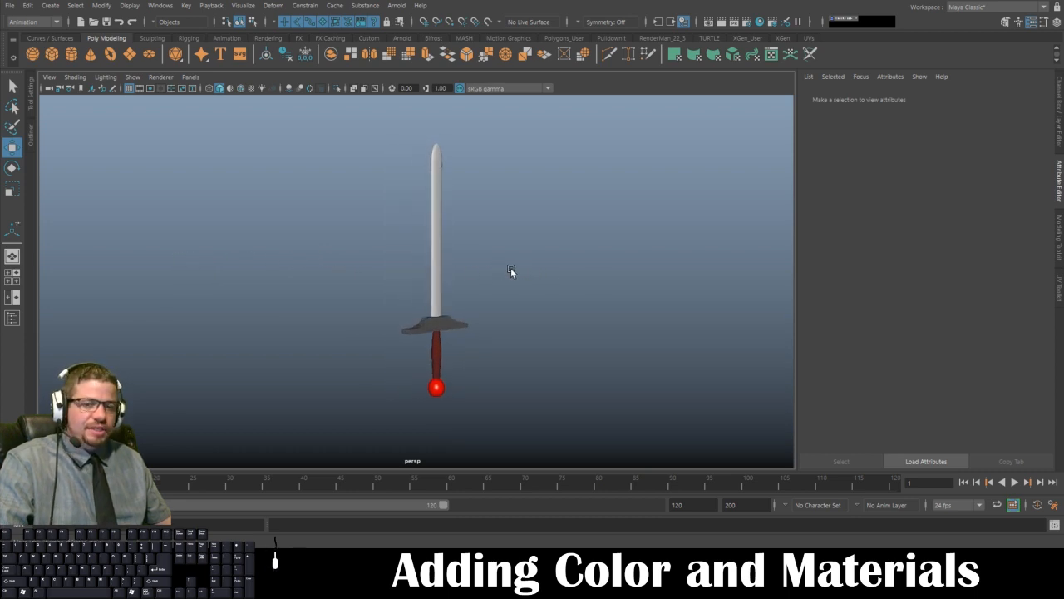